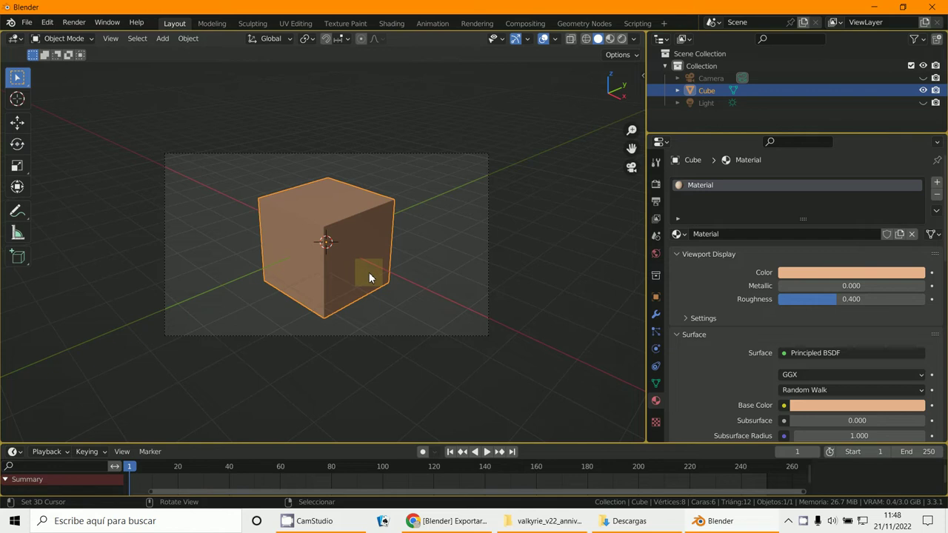
Step: Delete the default cube from the scene
{"action": "key", "text": "x"}
{"action": "left_click", "coordinate": [368, 274]}
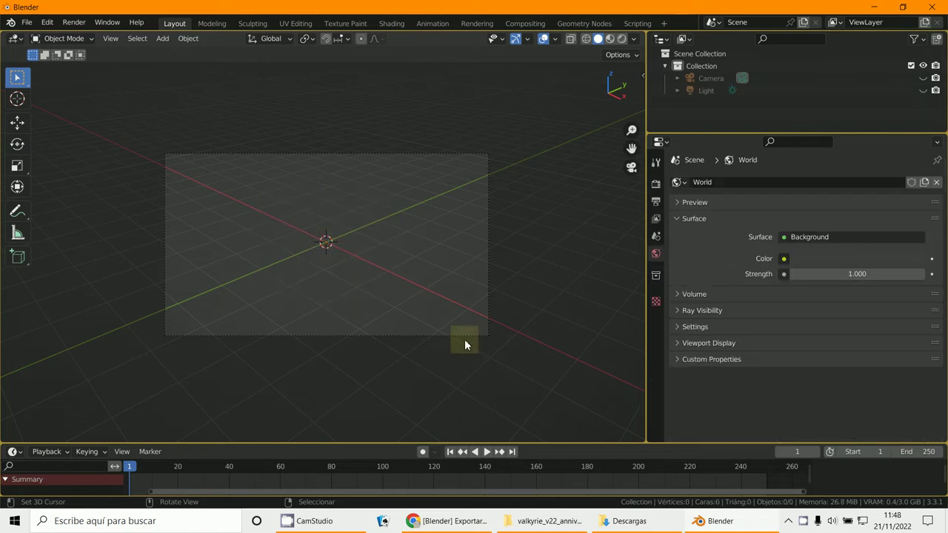
{"action": "left_click", "coordinate": [27, 23]}
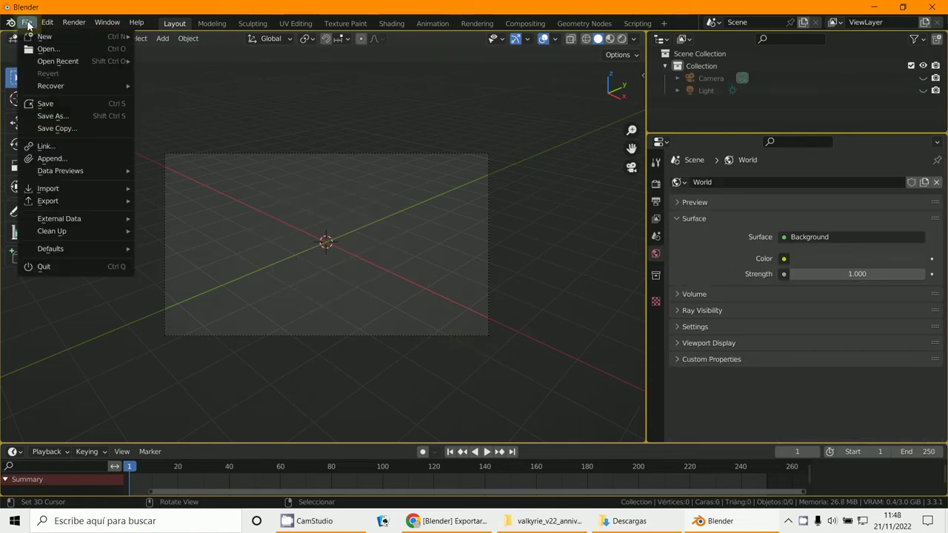
{"action": "mouse_move", "coordinate": [74, 188]}
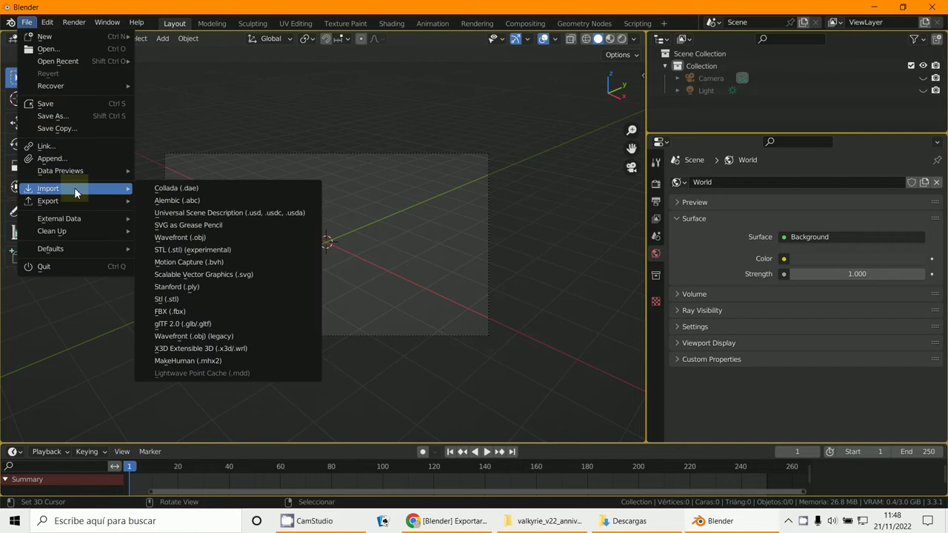
{"action": "left_click", "coordinate": [197, 297]}
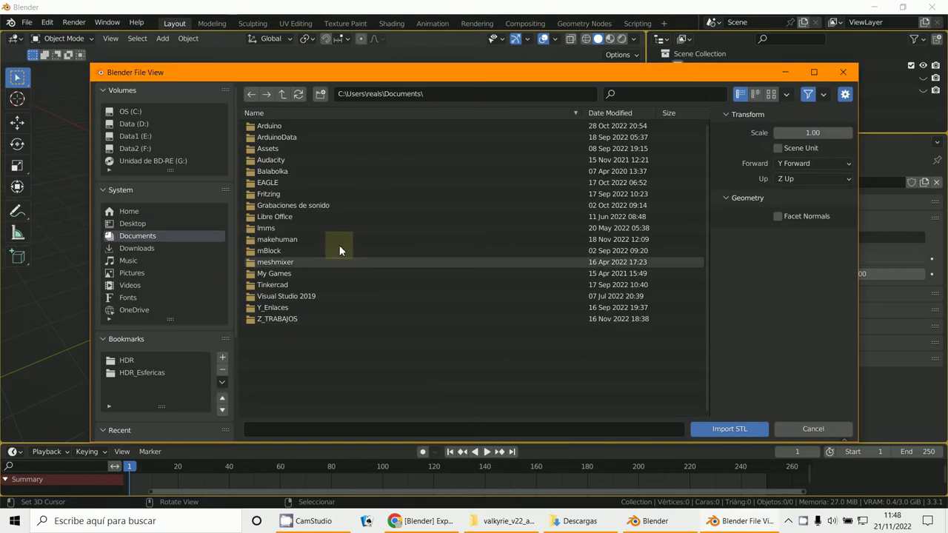
{"action": "left_click", "coordinate": [827, 431]}
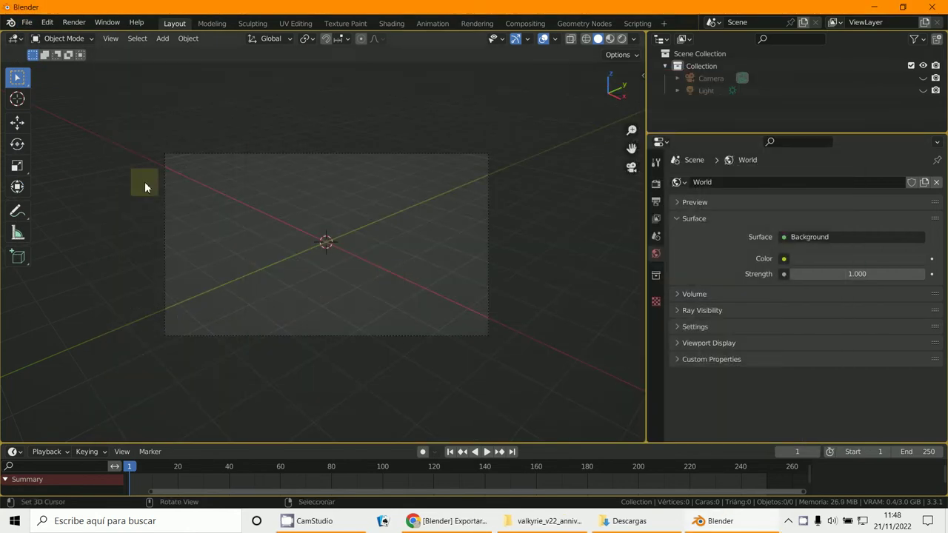
{"action": "left_click", "coordinate": [27, 22]}
{"action": "mouse_move", "coordinate": [71, 188]}
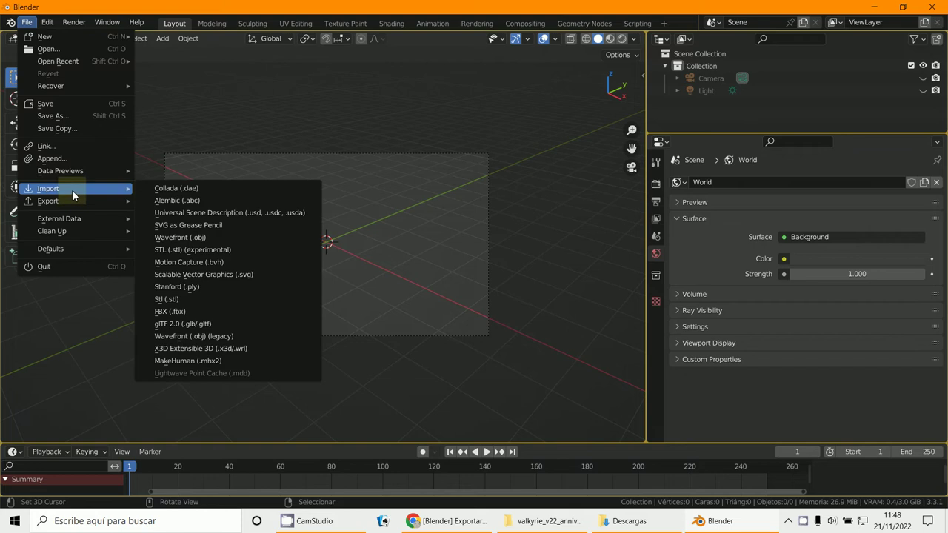
{"action": "right_click", "coordinate": [204, 286]}
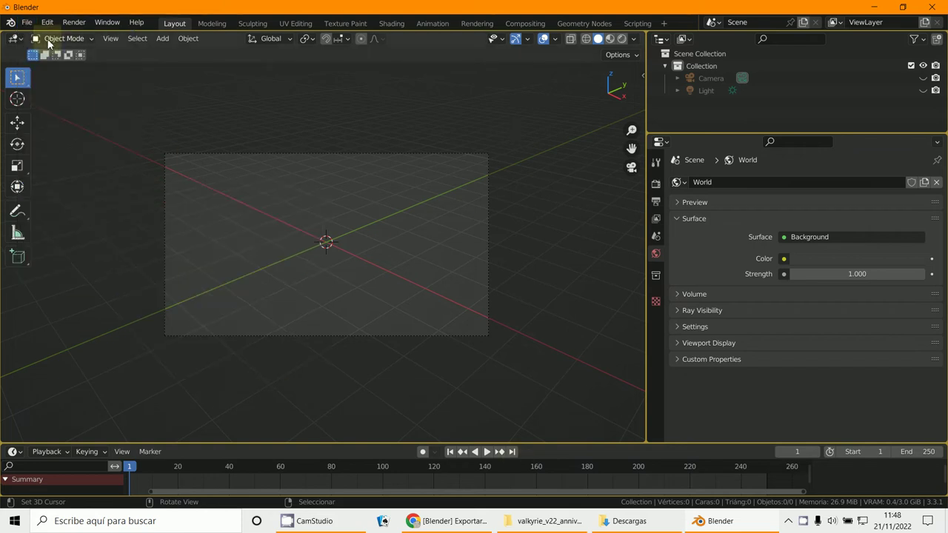
Step: Import the Wavefront model valkyrie_v22_anniversary_w_LOD0.obj from the valkyrie_v22_anniversary_w folder in Downloads
{"action": "left_click", "coordinate": [27, 22]}
{"action": "mouse_move", "coordinate": [90, 191]}
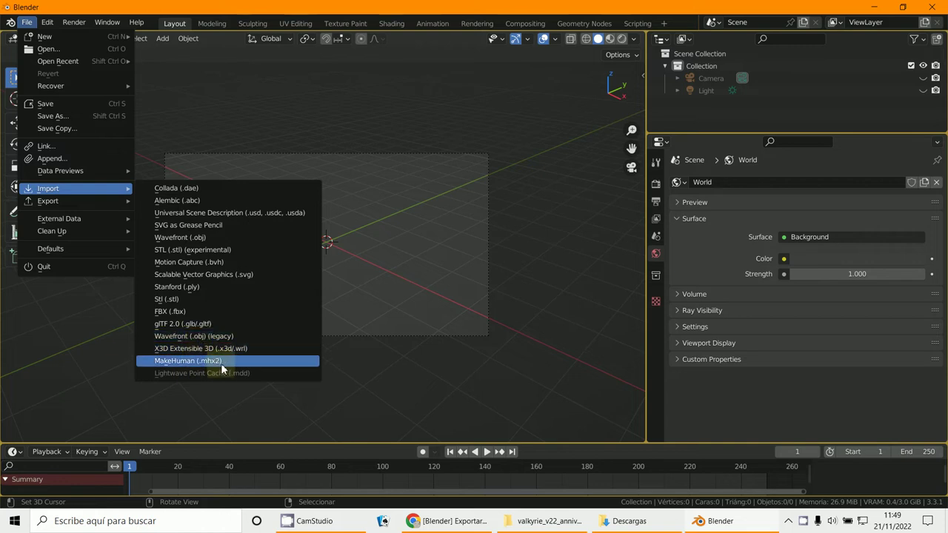
{"action": "left_click", "coordinate": [215, 243]}
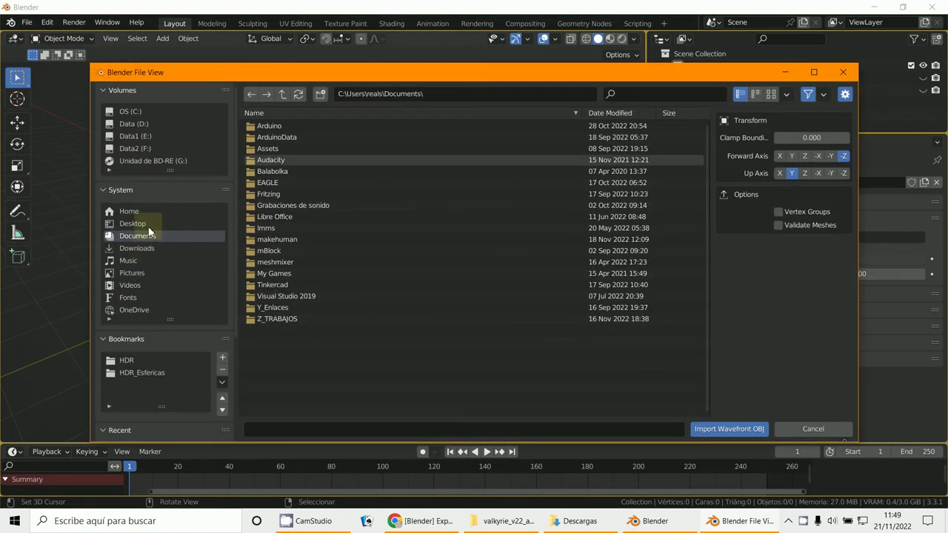
{"action": "left_click", "coordinate": [146, 254]}
{"action": "double_click", "coordinate": [289, 138]}
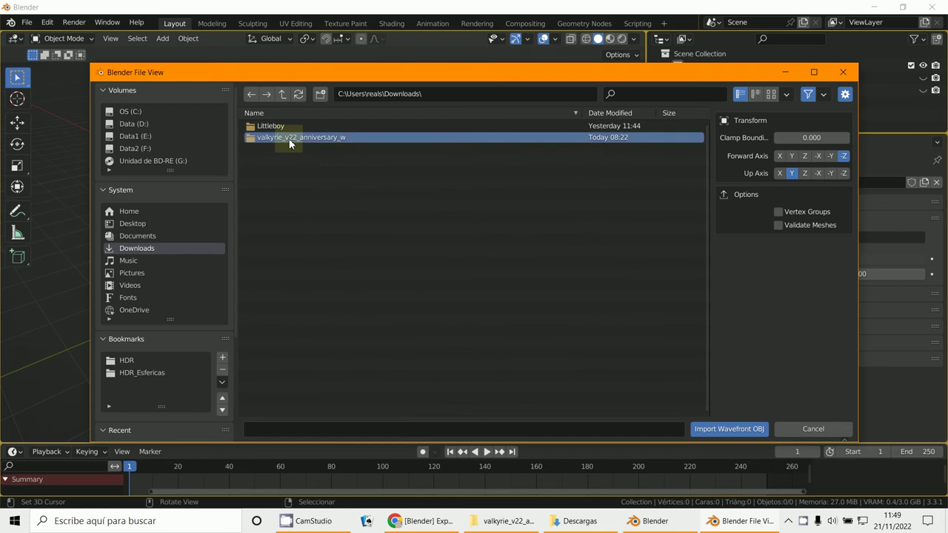
{"action": "left_click", "coordinate": [325, 149]}
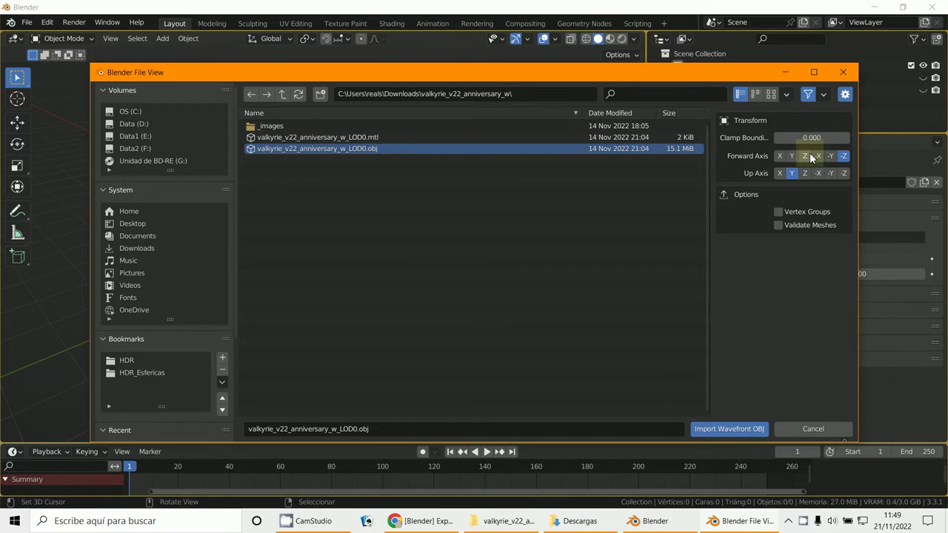
{"action": "left_click", "coordinate": [734, 430]}
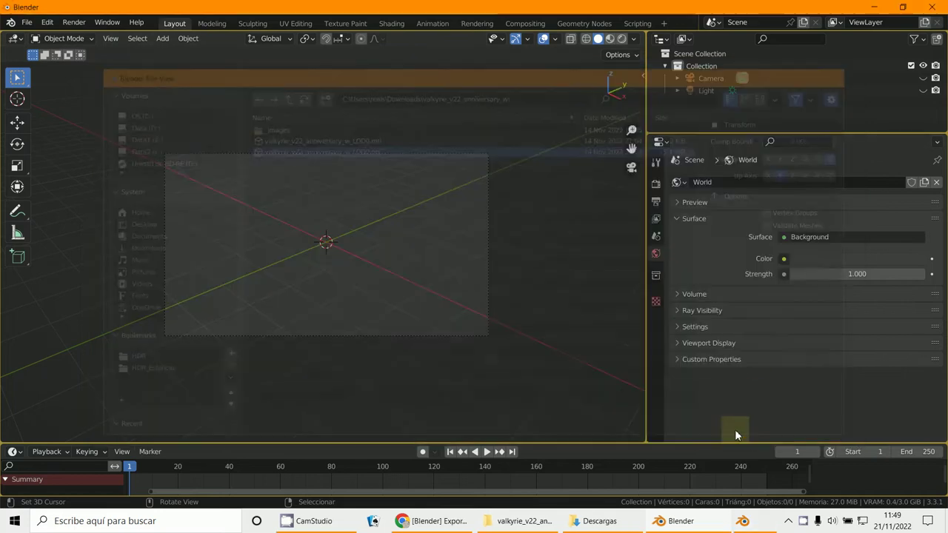
Step: Frame the imported character in front view and enlarge the Outliner area in height and width
{"action": "key", "text": "KP_1"}
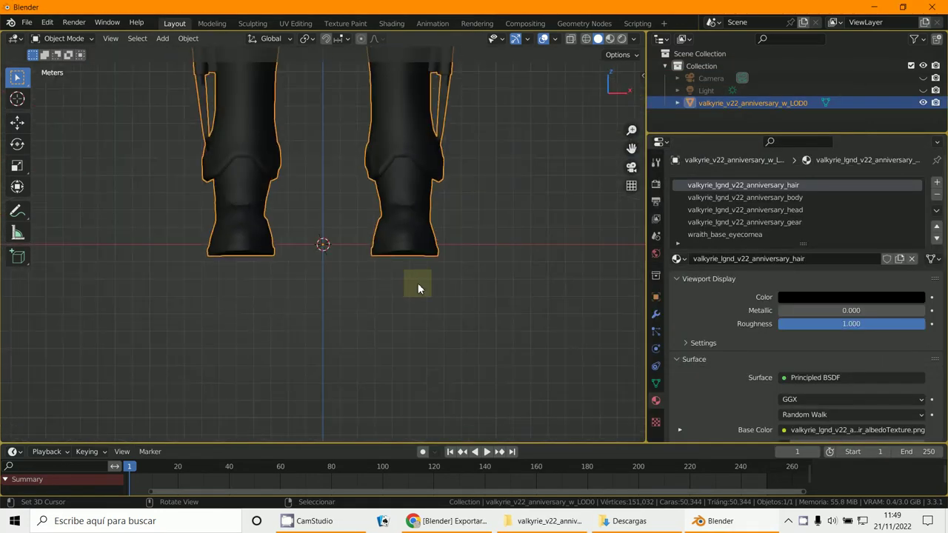
{"action": "scroll", "coordinate": [416, 270], "scroll_direction": "down", "scroll_amount": 8}
{"action": "key", "text": "KP_Decimal"}
{"action": "scroll", "coordinate": [395, 319], "scroll_direction": "up", "scroll_amount": 3}
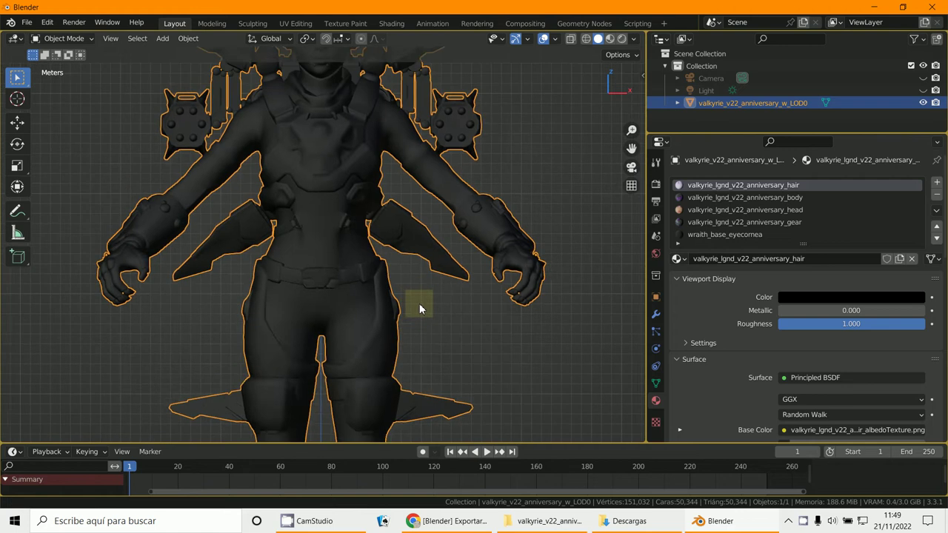
{"action": "scroll", "coordinate": [420, 393], "scroll_direction": "down", "scroll_amount": 2}
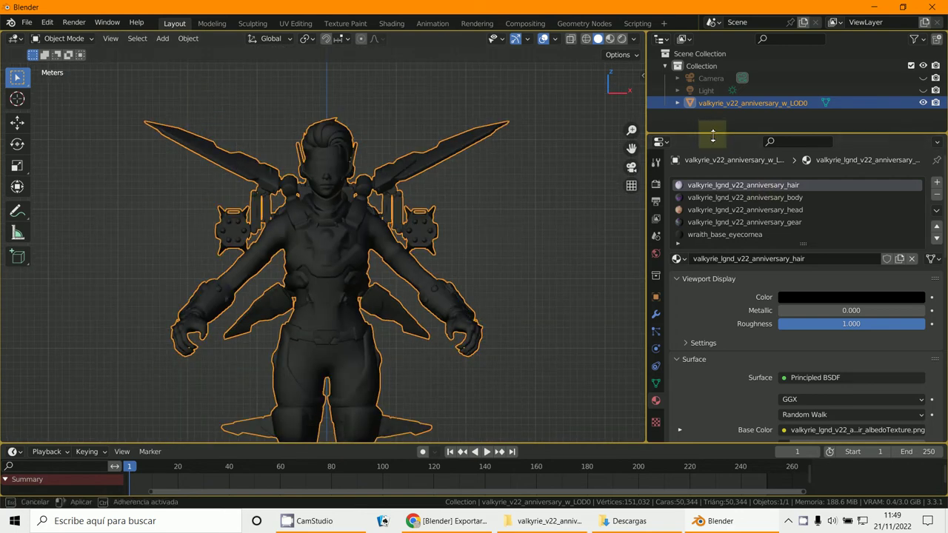
{"action": "left_click_drag", "start_coordinate": [804, 133], "coordinate": [722, 303]}
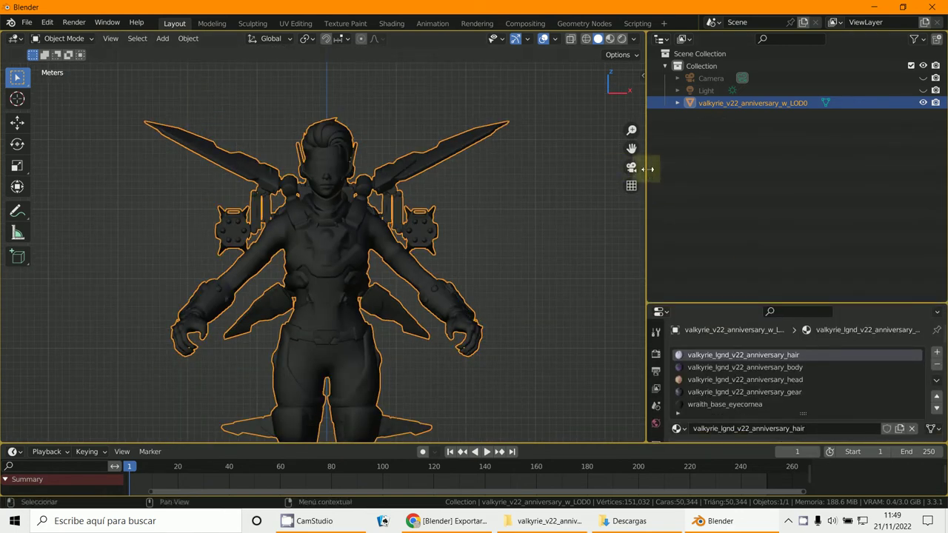
{"action": "left_click_drag", "start_coordinate": [647, 169], "coordinate": [457, 148]}
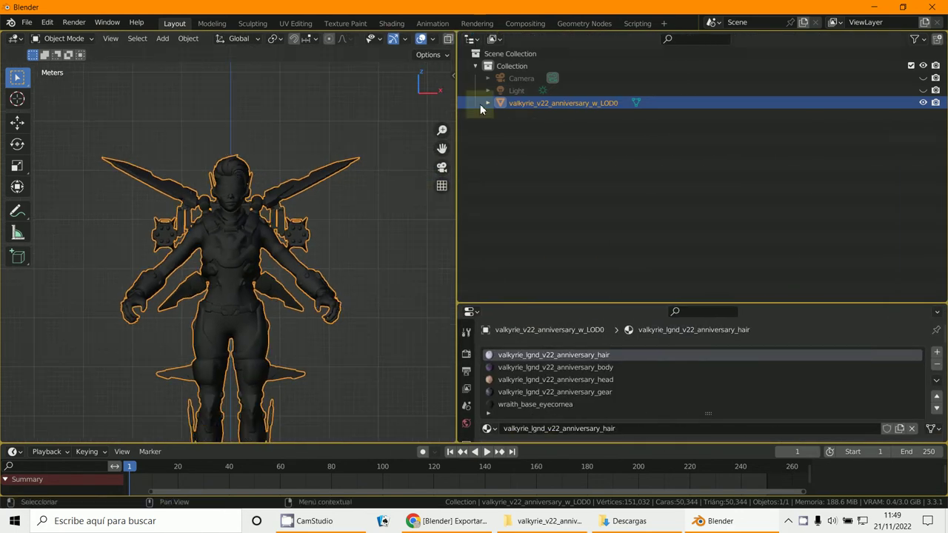
Step: Change the Outliner area to an Image Editor and display the body albedo texture in it
{"action": "left_click", "coordinate": [474, 39]}
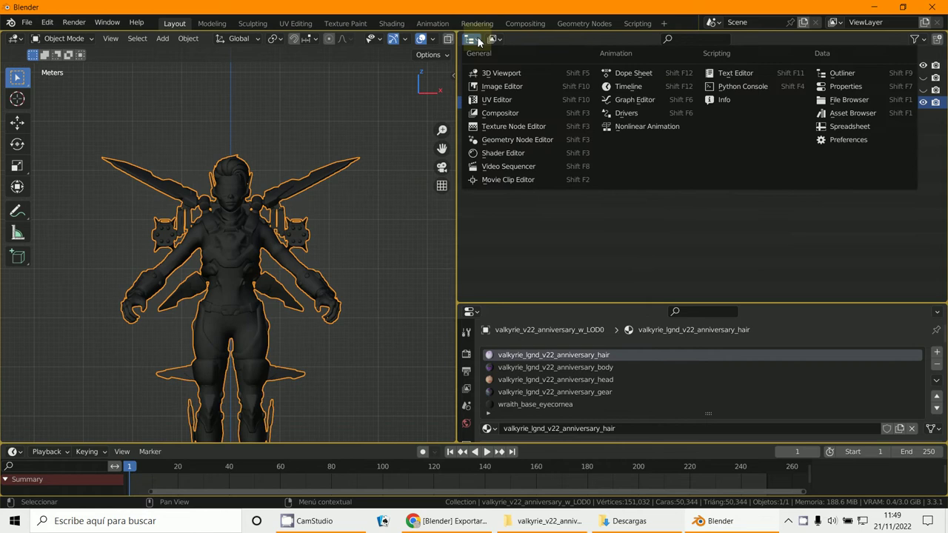
{"action": "left_click", "coordinate": [504, 86]}
{"action": "left_click", "coordinate": [650, 42]}
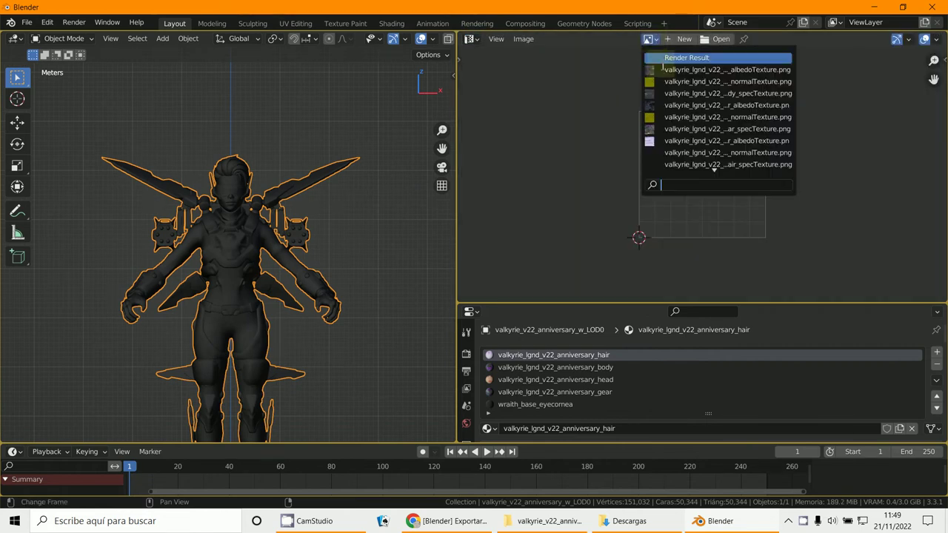
{"action": "left_click", "coordinate": [727, 69]}
{"action": "scroll", "coordinate": [693, 169], "scroll_direction": "down", "scroll_amount": 4}
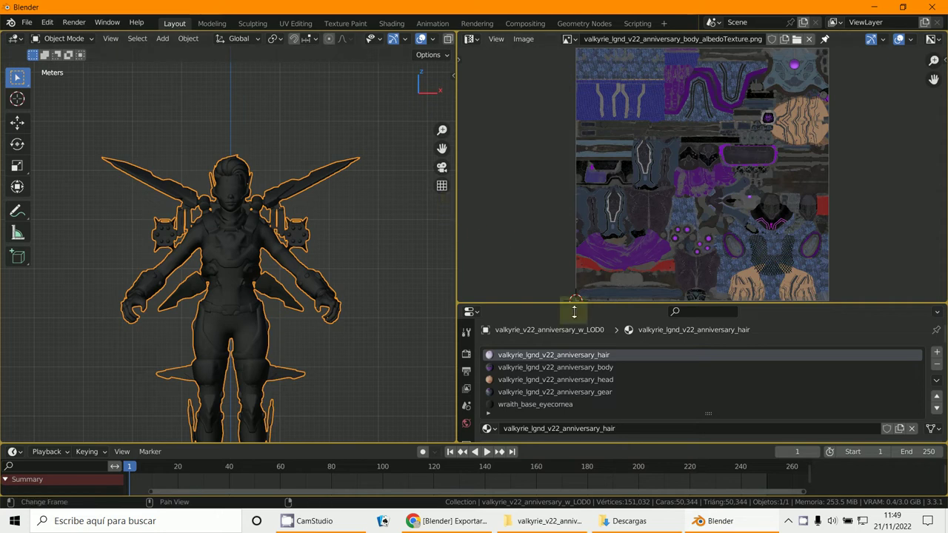
Step: Enlarge the material properties area below the texture image and put the character model into Edit Mode
{"action": "left_click_drag", "start_coordinate": [558, 304], "coordinate": [566, 159]}
{"action": "scroll", "coordinate": [333, 205], "scroll_direction": "up", "scroll_amount": 2}
{"action": "scroll", "coordinate": [390, 222], "scroll_direction": "down", "scroll_amount": 5}
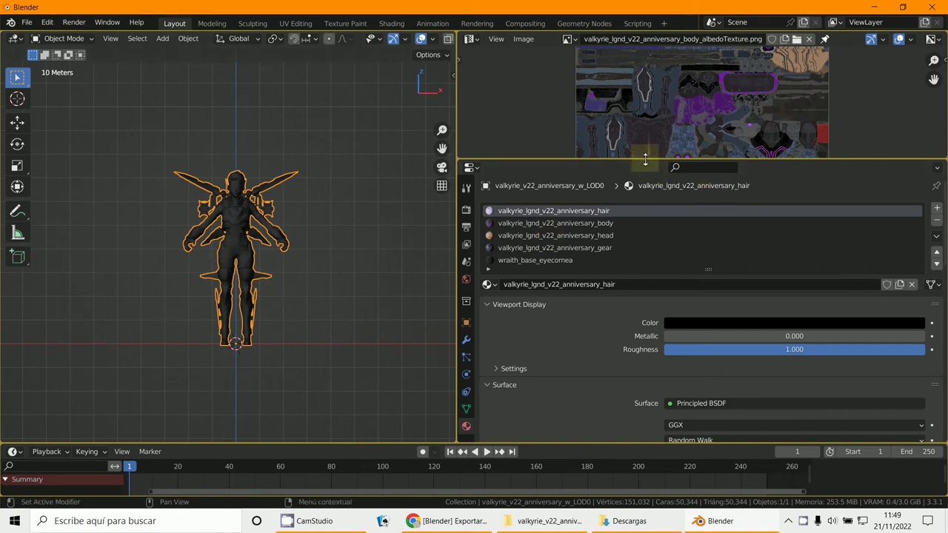
{"action": "scroll", "coordinate": [229, 254], "scroll_direction": "up", "scroll_amount": 5}
{"action": "left_click", "coordinate": [48, 39]}
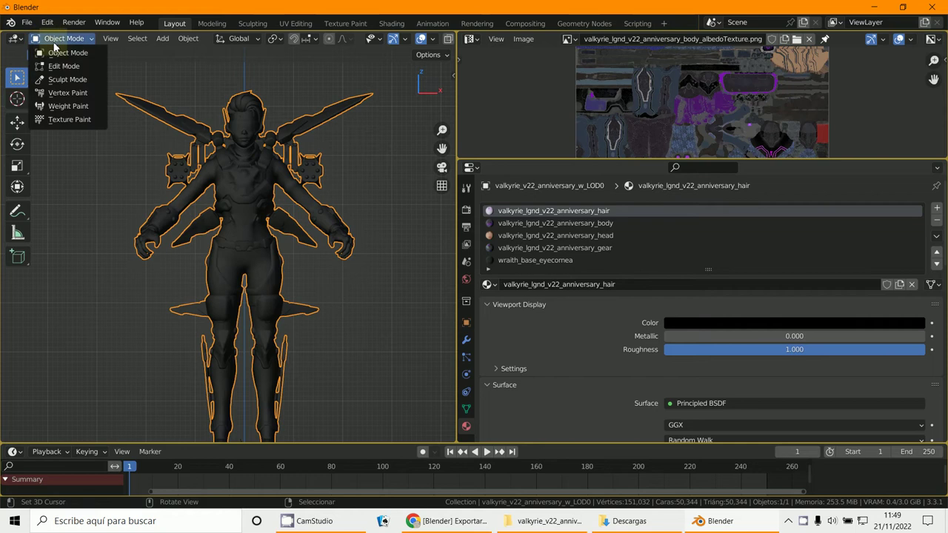
{"action": "left_click", "coordinate": [61, 65]}
Step: Try moving a single vertex on the character's abdomen just above the belt
{"action": "scroll", "coordinate": [197, 218], "scroll_direction": "up", "scroll_amount": 8}
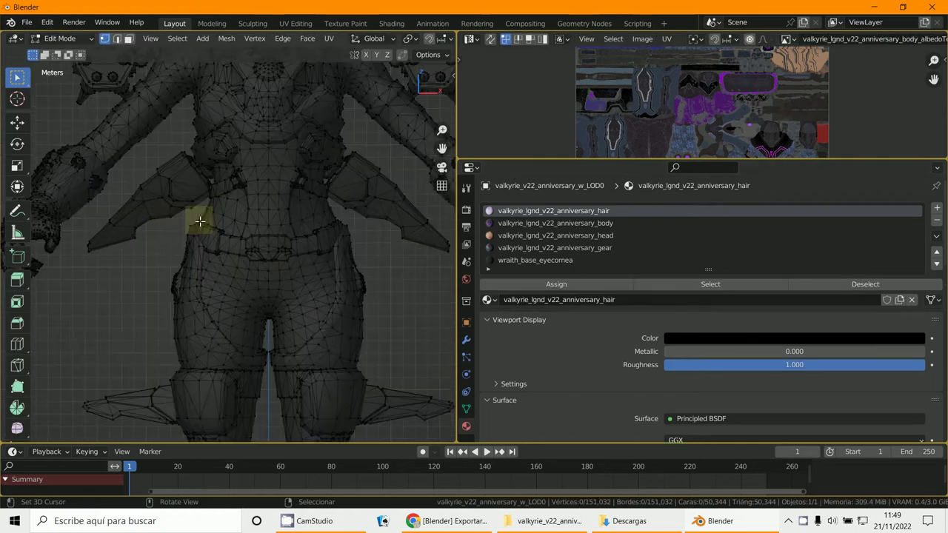
{"action": "scroll", "coordinate": [262, 305], "scroll_direction": "up", "scroll_amount": 5}
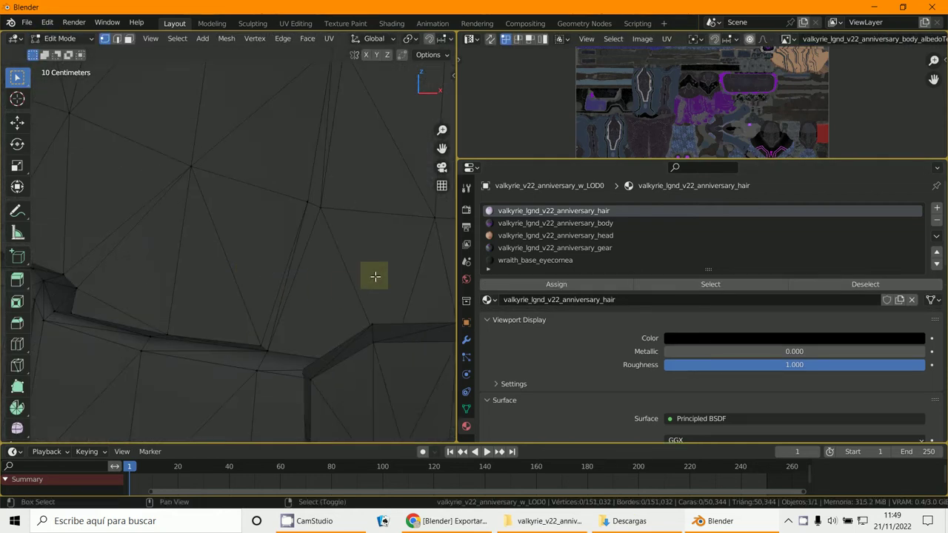
{"action": "left_click", "coordinate": [254, 245]}
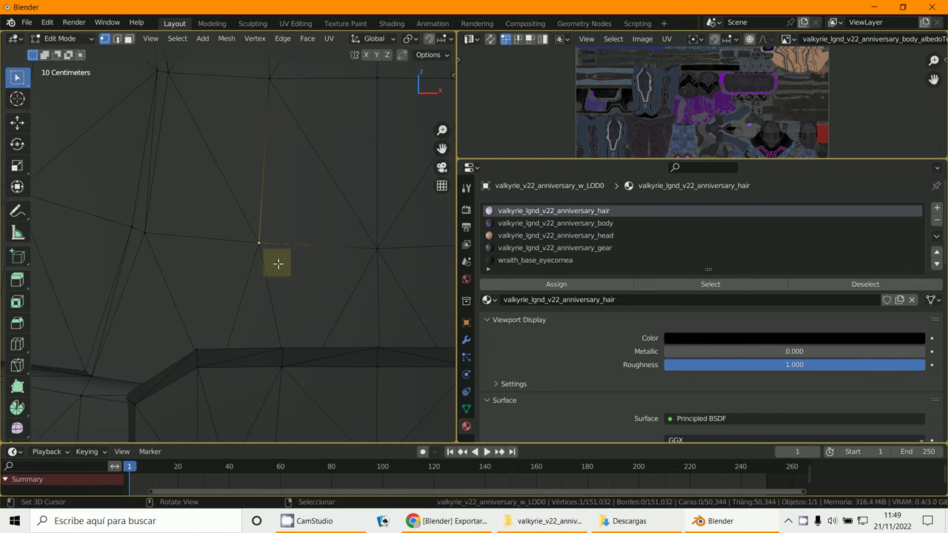
{"action": "key", "text": "g"}
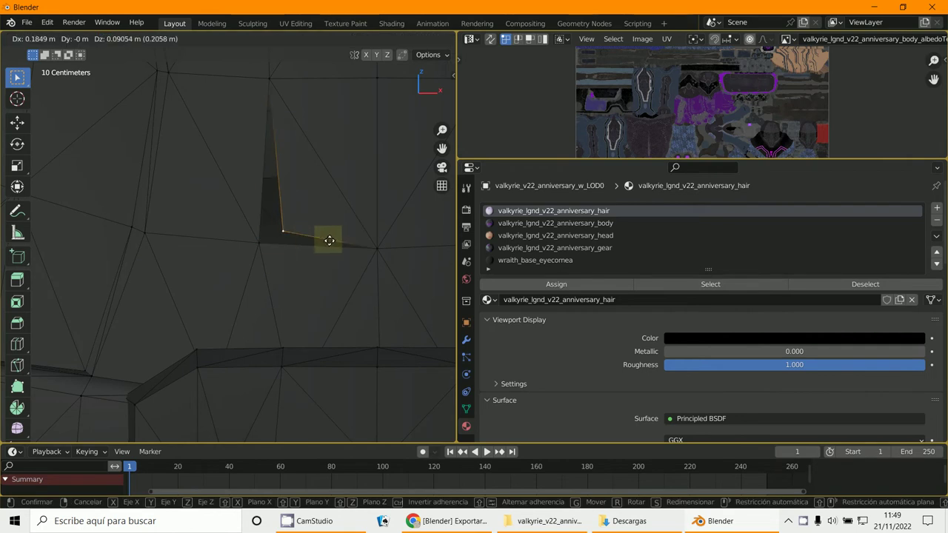
{"action": "right_click", "coordinate": [322, 236]}
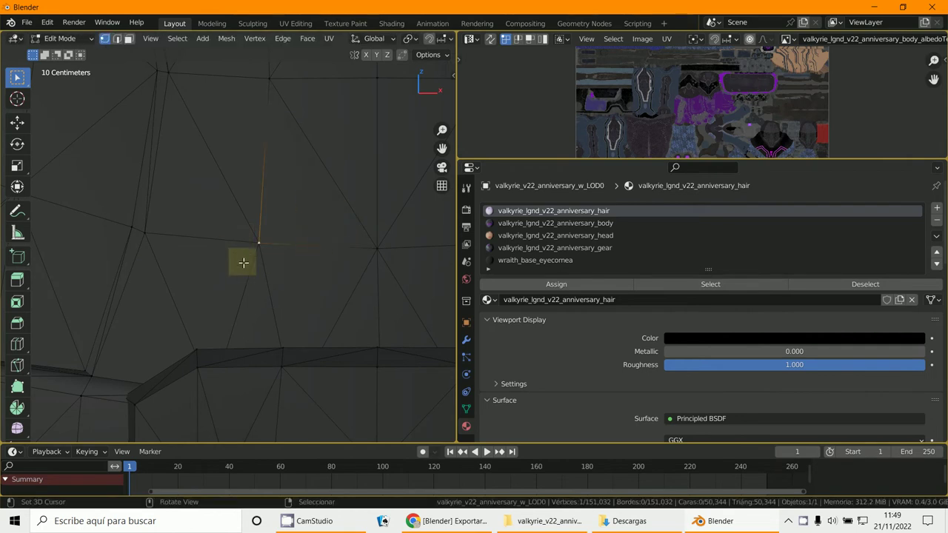
Step: Select all vertices of the character mesh and merge them by distance
{"action": "scroll", "coordinate": [244, 262], "scroll_direction": "down", "scroll_amount": 4}
{"action": "scroll", "coordinate": [211, 231], "scroll_direction": "down", "scroll_amount": 2}
{"action": "scroll", "coordinate": [274, 264], "scroll_direction": "down", "scroll_amount": 3}
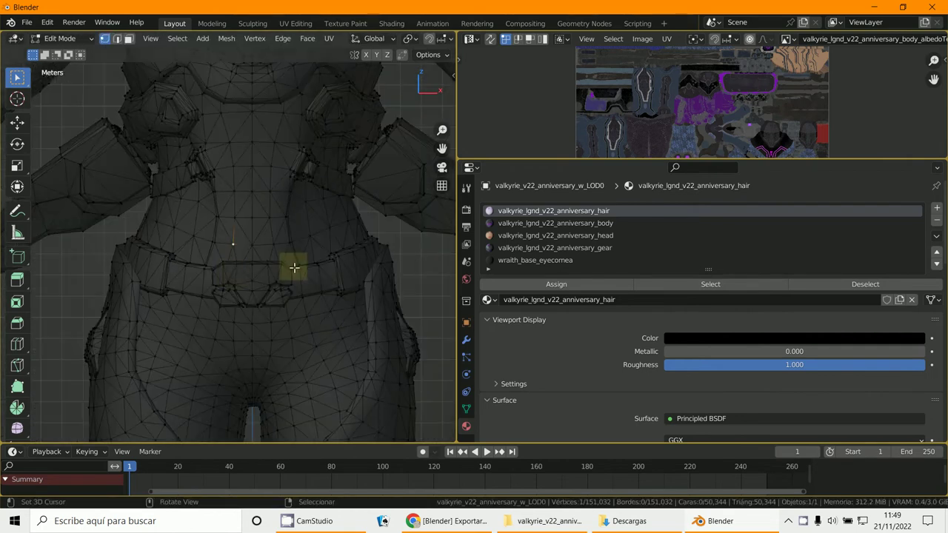
{"action": "scroll", "coordinate": [244, 276], "scroll_direction": "down", "scroll_amount": 3}
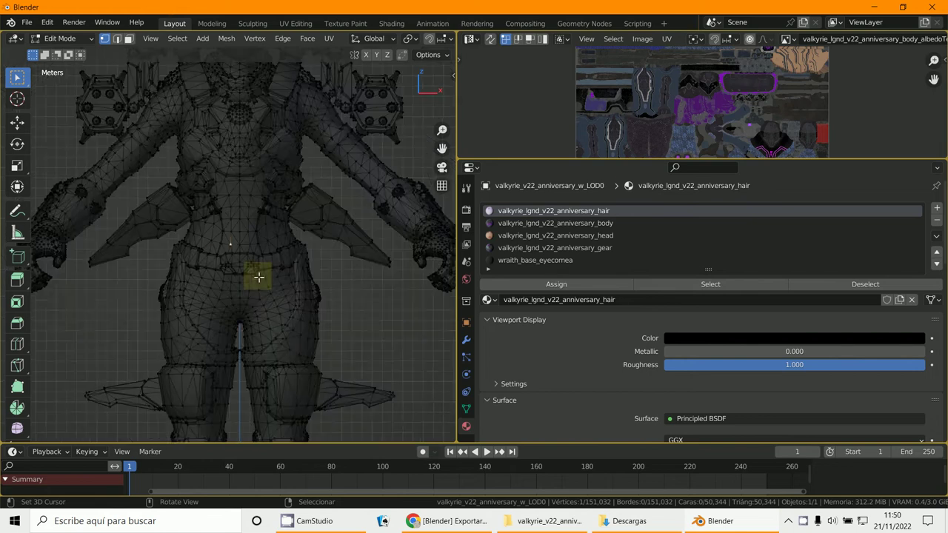
{"action": "scroll", "coordinate": [259, 277], "scroll_direction": "up", "scroll_amount": 3}
{"action": "scroll", "coordinate": [259, 277], "scroll_direction": "down", "scroll_amount": 3}
{"action": "scroll", "coordinate": [258, 277], "scroll_direction": "down", "scroll_amount": 3}
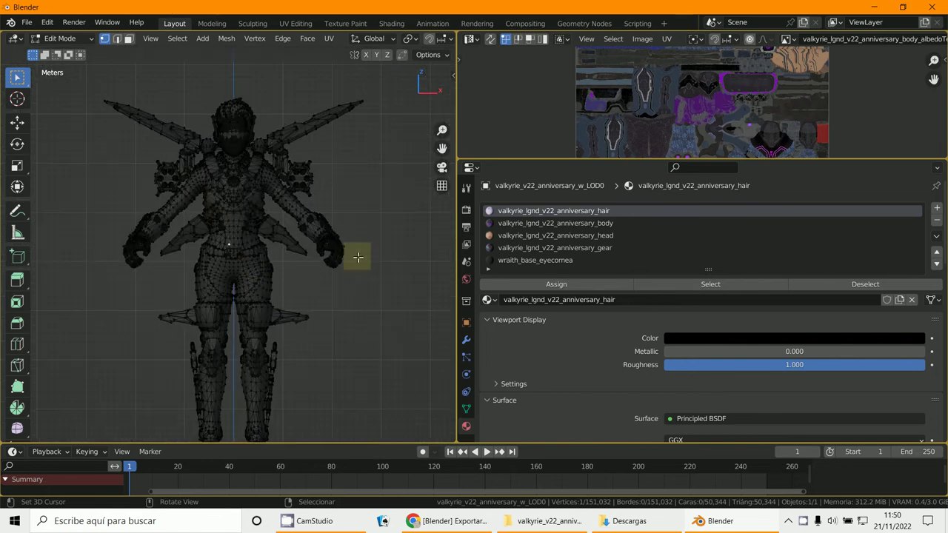
{"action": "key", "text": "a"}
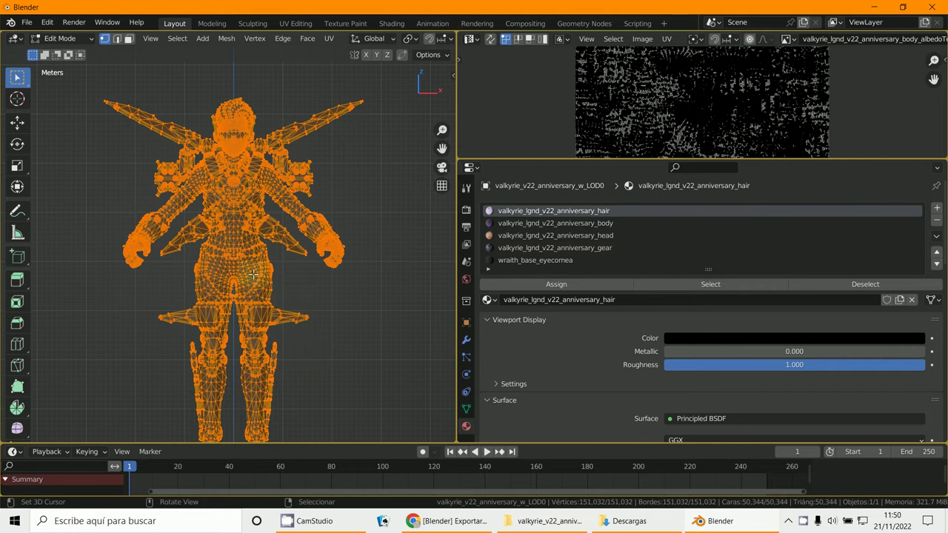
{"action": "key", "text": "m"}
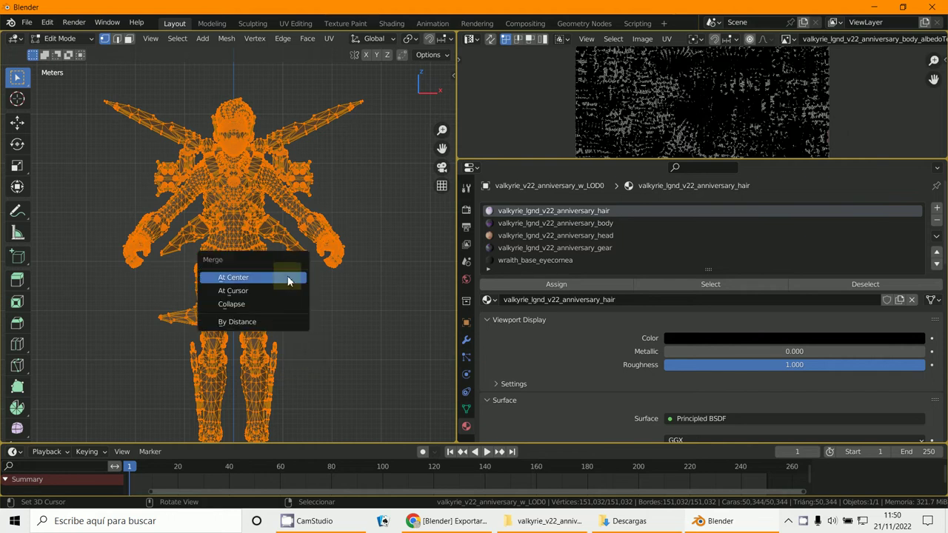
{"action": "left_click", "coordinate": [252, 323]}
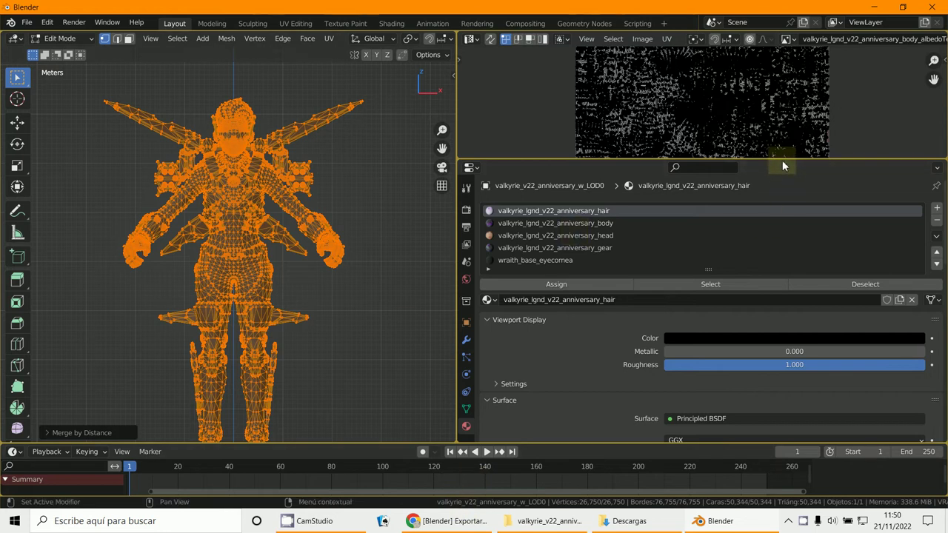
Step: Enlarge the Image Editor area over the material properties and examine the mesh's UV layout on the body texture
{"action": "left_click_drag", "start_coordinate": [780, 160], "coordinate": [770, 427]}
{"action": "scroll", "coordinate": [768, 393], "scroll_direction": "up", "scroll_amount": 6}
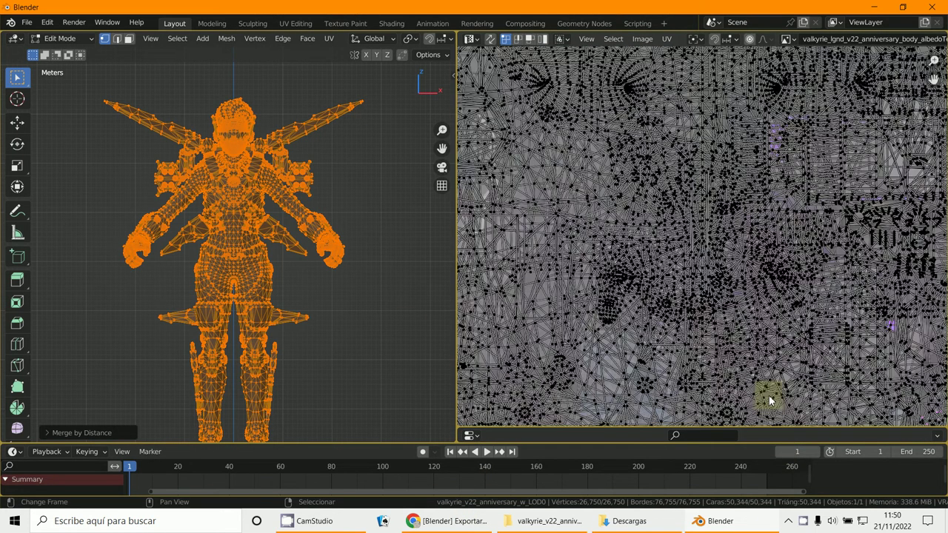
{"action": "scroll", "coordinate": [728, 309], "scroll_direction": "down", "scroll_amount": 5}
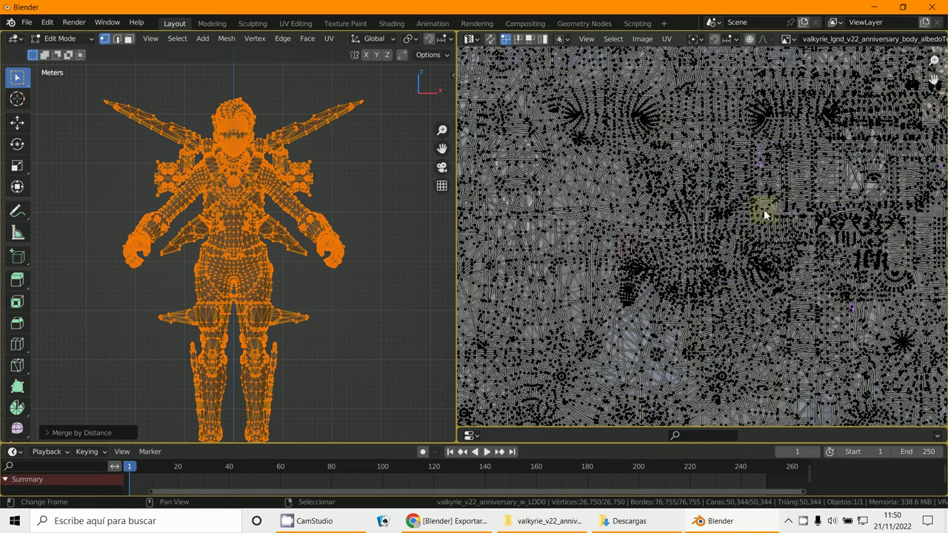
{"action": "scroll", "coordinate": [744, 302], "scroll_direction": "down", "scroll_amount": 3}
{"action": "scroll", "coordinate": [744, 302], "scroll_direction": "up", "scroll_amount": 4}
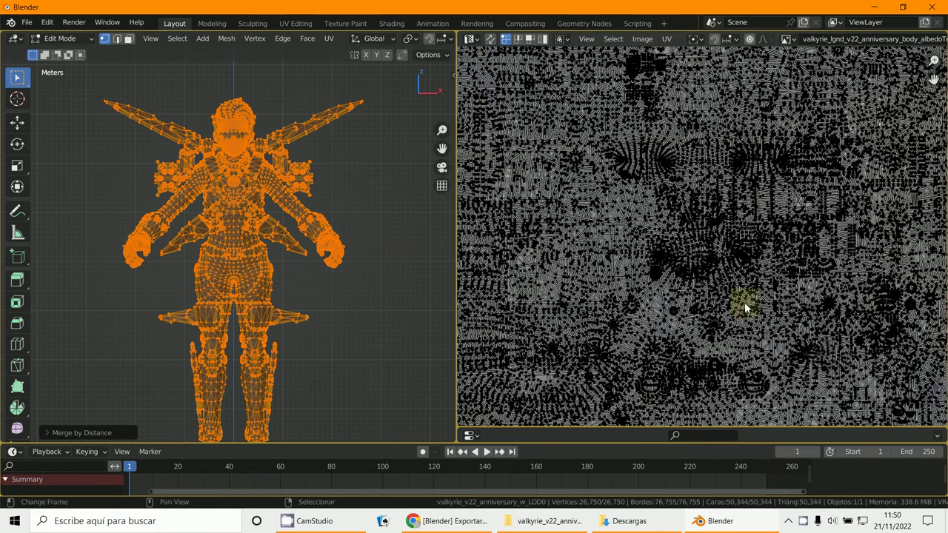
{"action": "scroll", "coordinate": [281, 281], "scroll_direction": "down", "scroll_amount": 5}
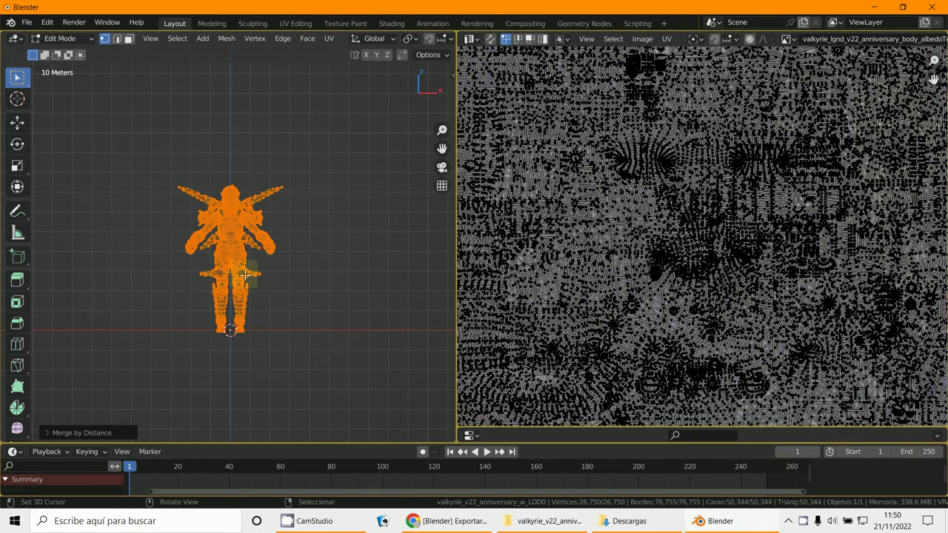
{"action": "key", "text": "u"}
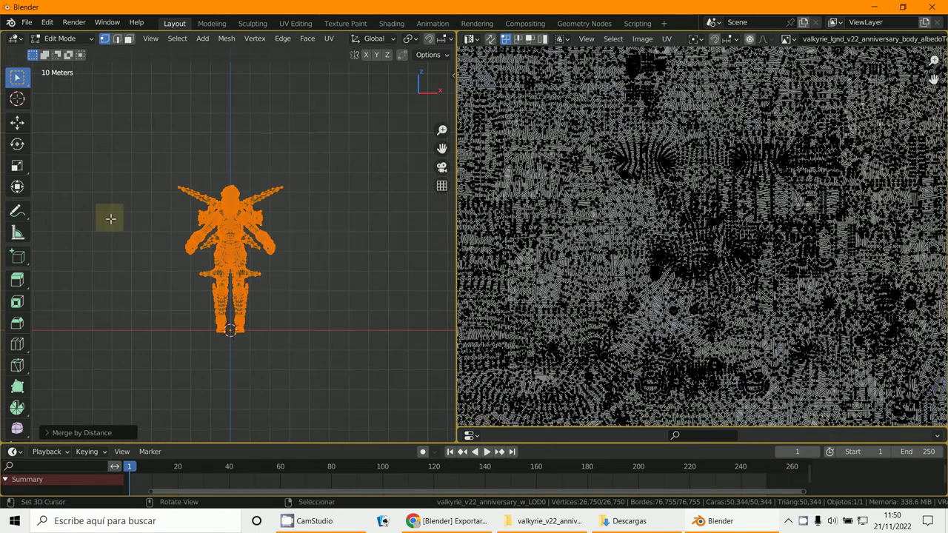
Step: Select the edge on the narrow strip at the side of the character's head, and select the whole mesh again
{"action": "scroll", "coordinate": [153, 258], "scroll_direction": "up", "scroll_amount": 4}
{"action": "middle_click_drag", "start_coordinate": [153, 258], "coordinate": [154, 260]}
{"action": "scroll", "coordinate": [302, 195], "scroll_direction": "up", "scroll_amount": 8}
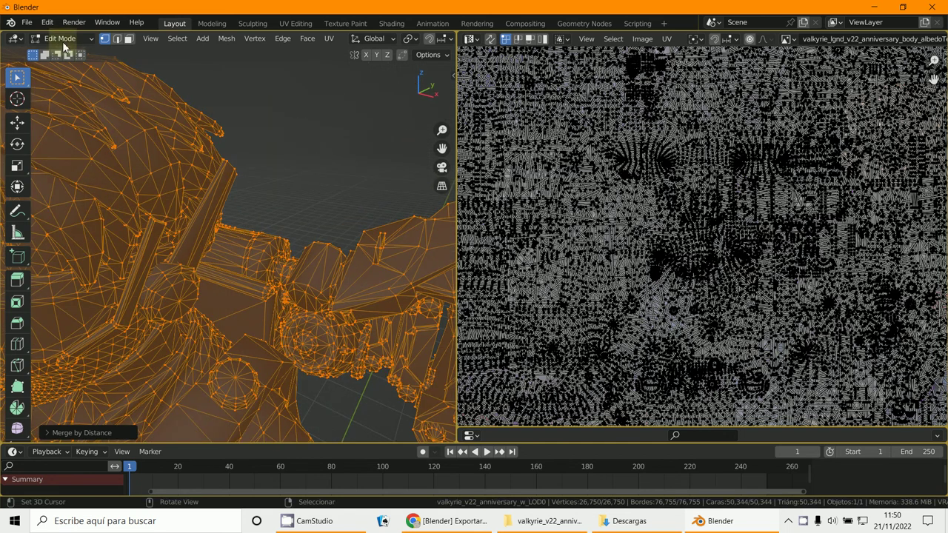
{"action": "left_click", "coordinate": [194, 220], "text": "alt"}
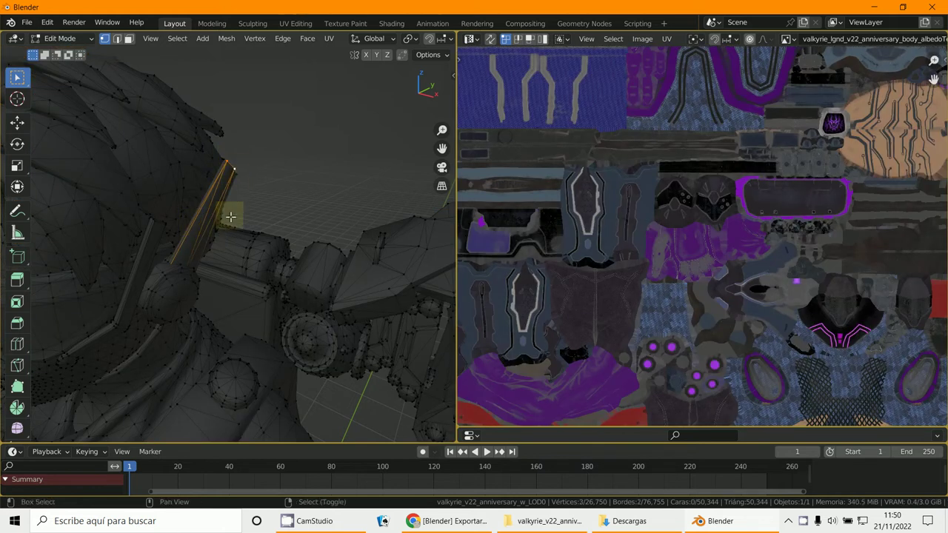
{"action": "left_click", "coordinate": [181, 269], "text": "shift"}
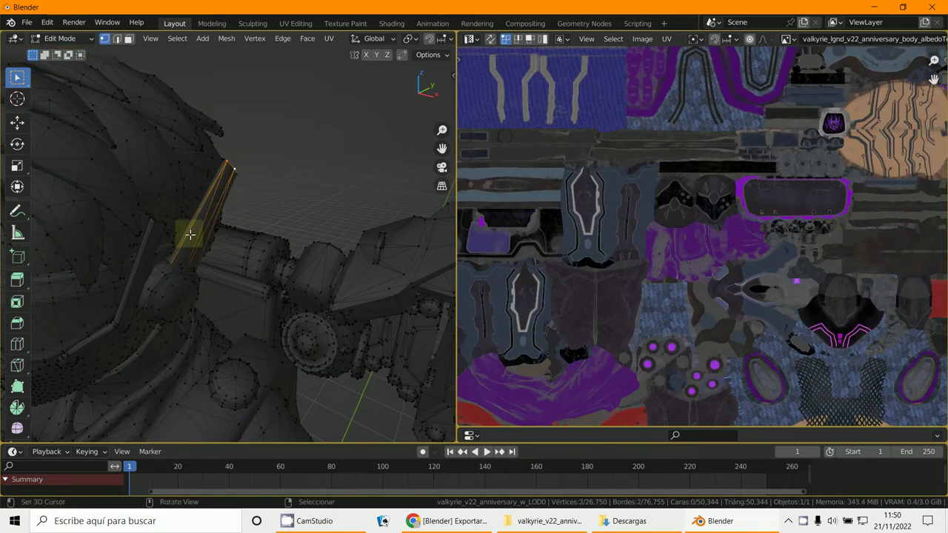
{"action": "key", "text": "a"}
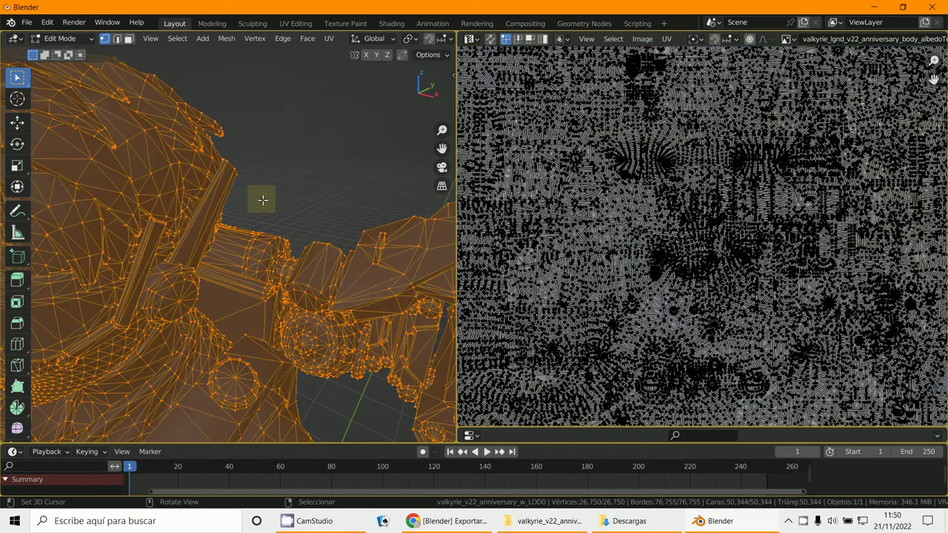
Step: Try unwrapping the whole character mesh with Smart UV Project, using an island margin of 0.010
{"action": "scroll", "coordinate": [267, 200], "scroll_direction": "down", "scroll_amount": 5}
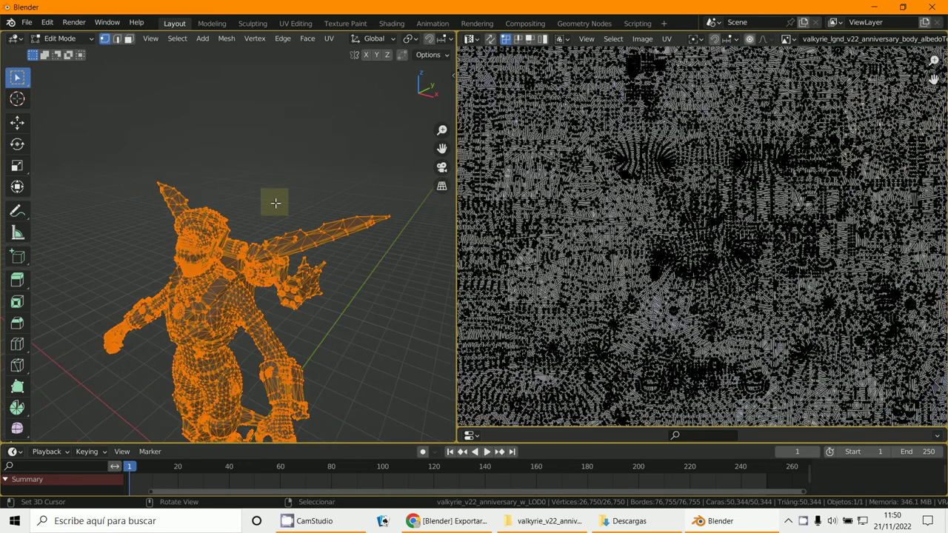
{"action": "key", "text": "u"}
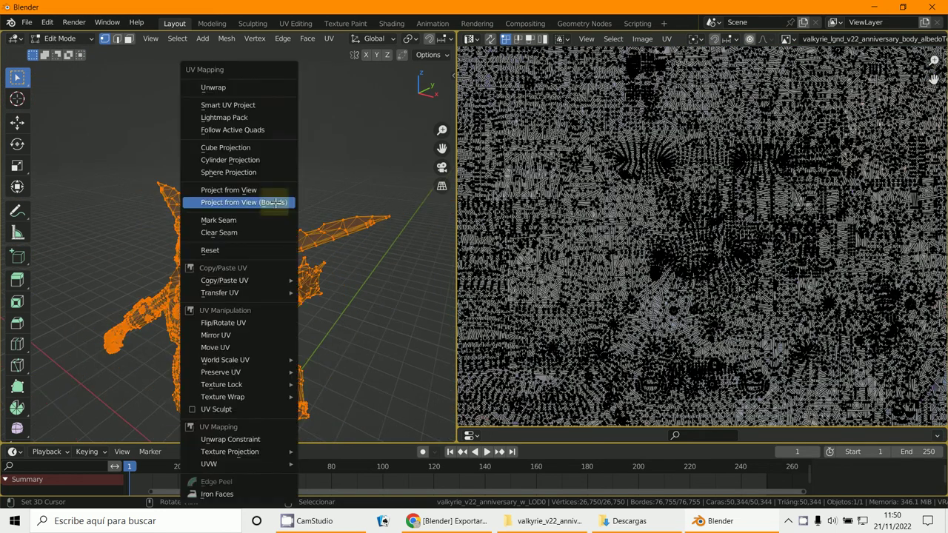
{"action": "left_click", "coordinate": [257, 108]}
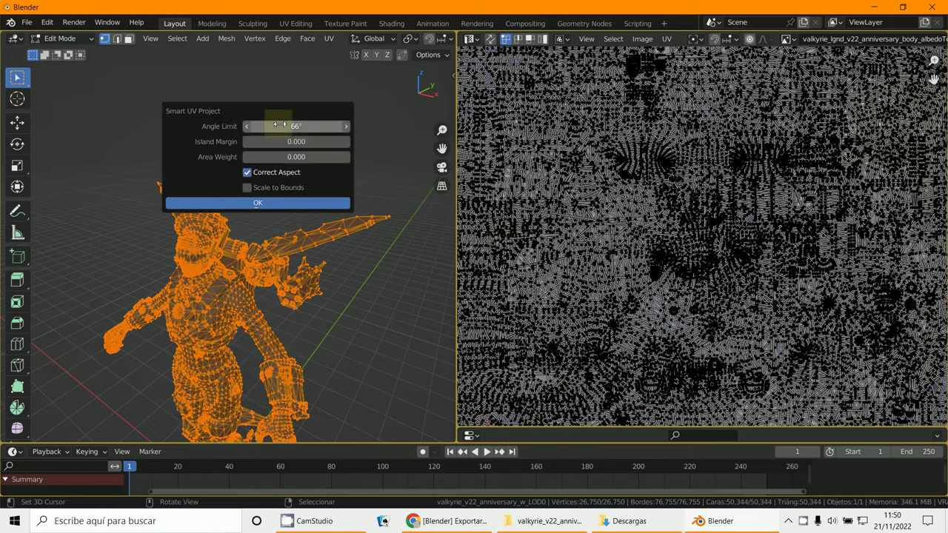
{"action": "left_click", "coordinate": [345, 142]}
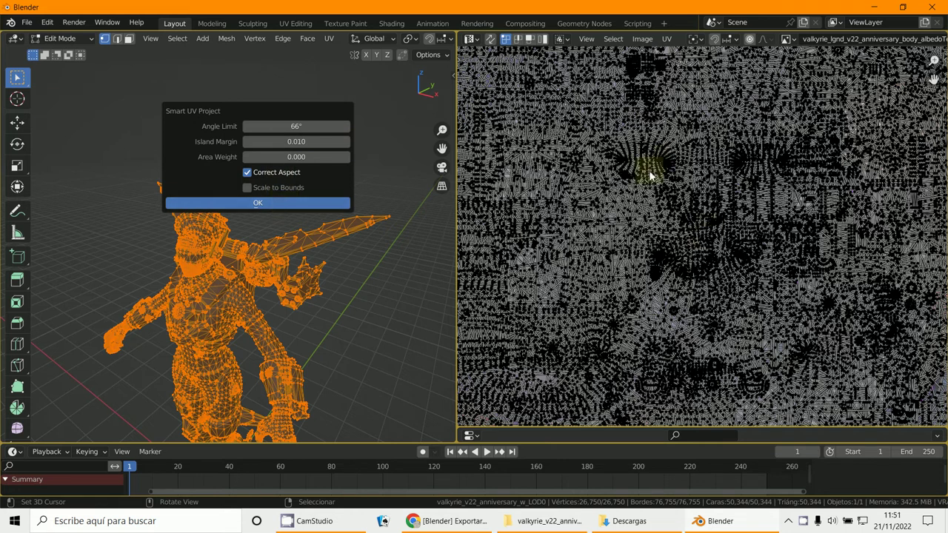
{"action": "scroll", "coordinate": [665, 288], "scroll_direction": "down", "scroll_amount": 5}
{"action": "scroll", "coordinate": [665, 288], "scroll_direction": "up", "scroll_amount": 5}
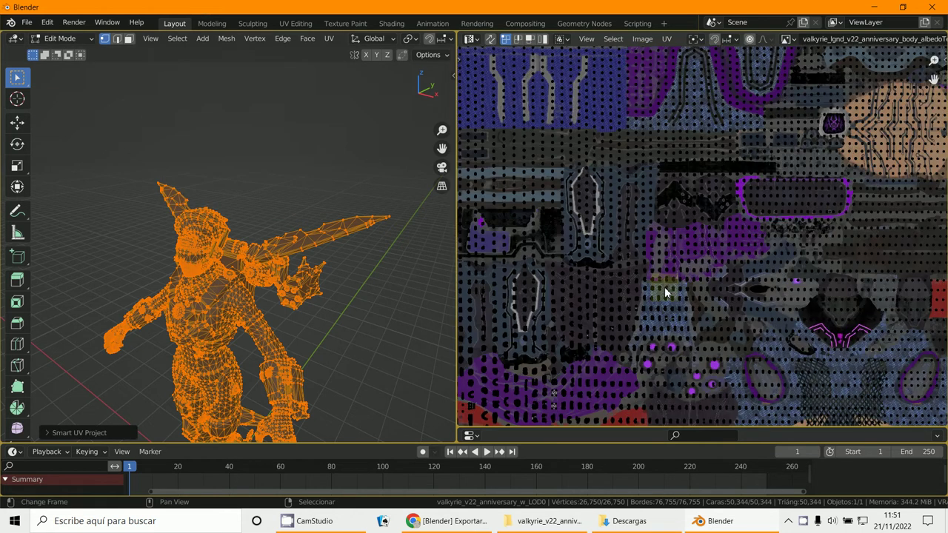
Step: Check the resulting UV islands up close over the body texture and undo the Smart UV Project
{"action": "key", "text": "Home"}
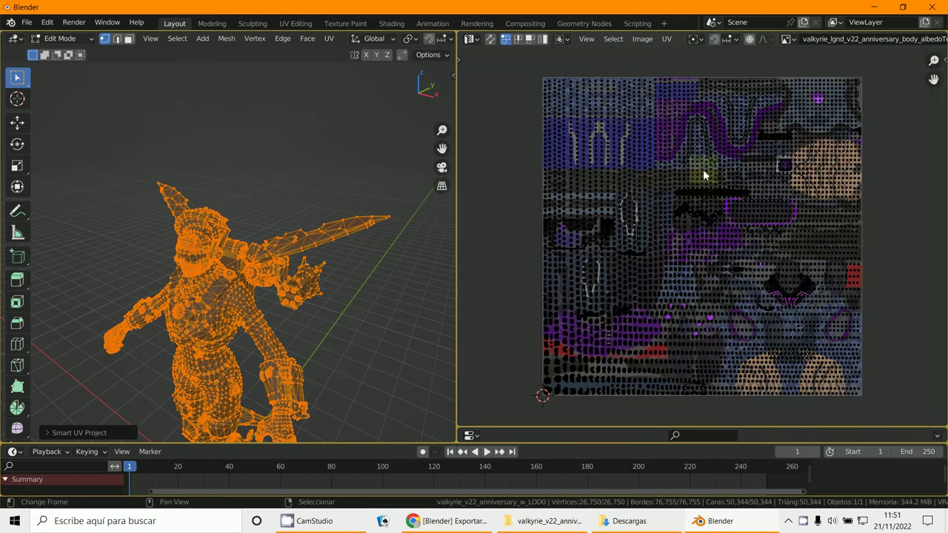
{"action": "scroll", "coordinate": [713, 138], "scroll_direction": "up", "scroll_amount": 4}
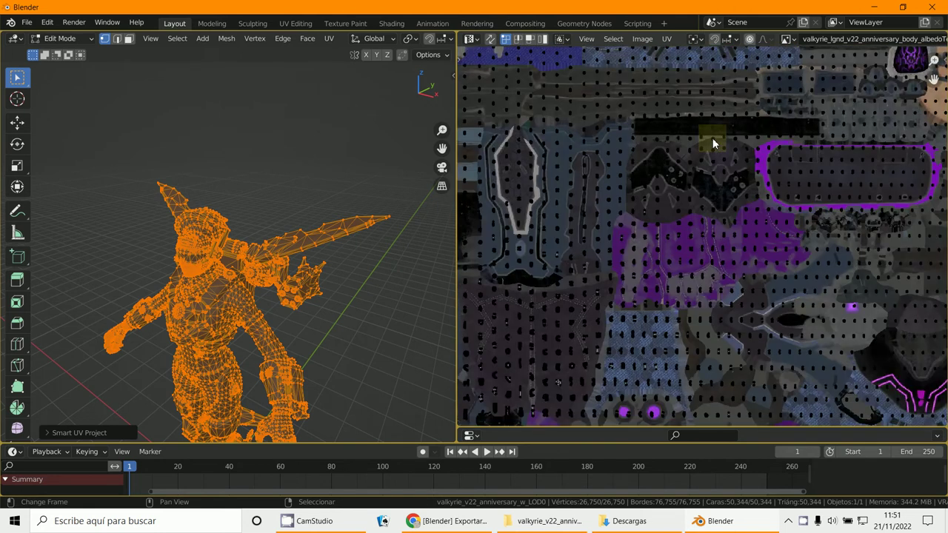
{"action": "scroll", "coordinate": [712, 138], "scroll_direction": "up", "scroll_amount": 9}
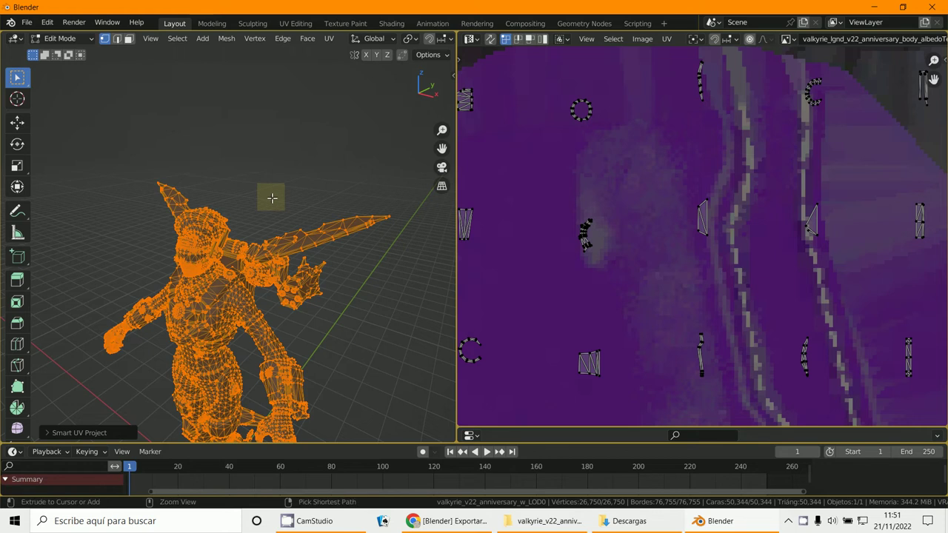
{"action": "key", "text": "ctrl+z"}
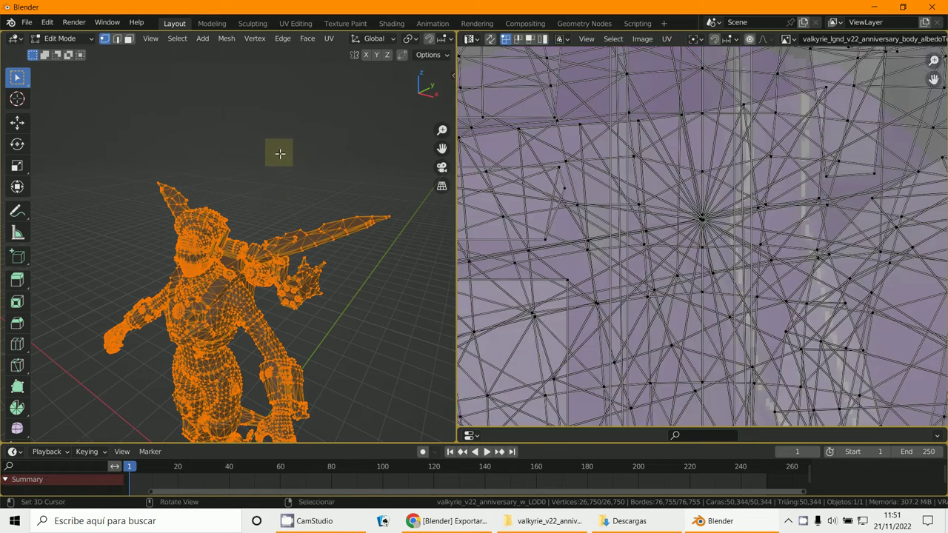
Step: Unwrap the whole character mesh with Smart UV Project, keeping an island margin of 0.000
{"action": "key", "text": "u"}
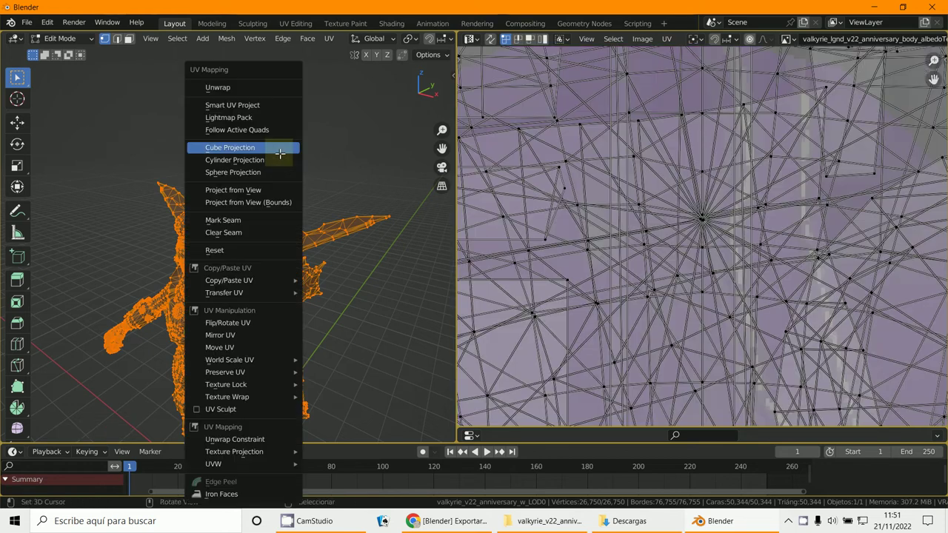
{"action": "left_click", "coordinate": [270, 110]}
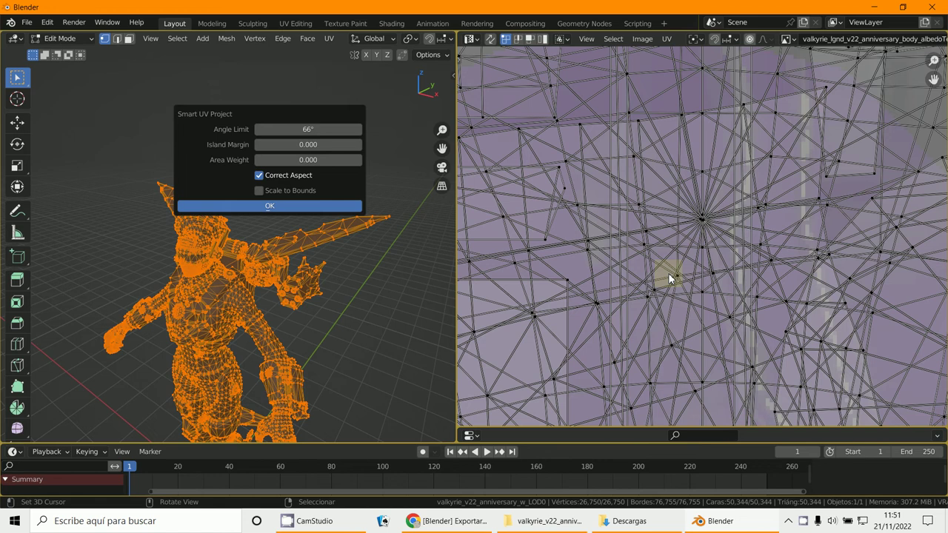
{"action": "key", "text": "Return"}
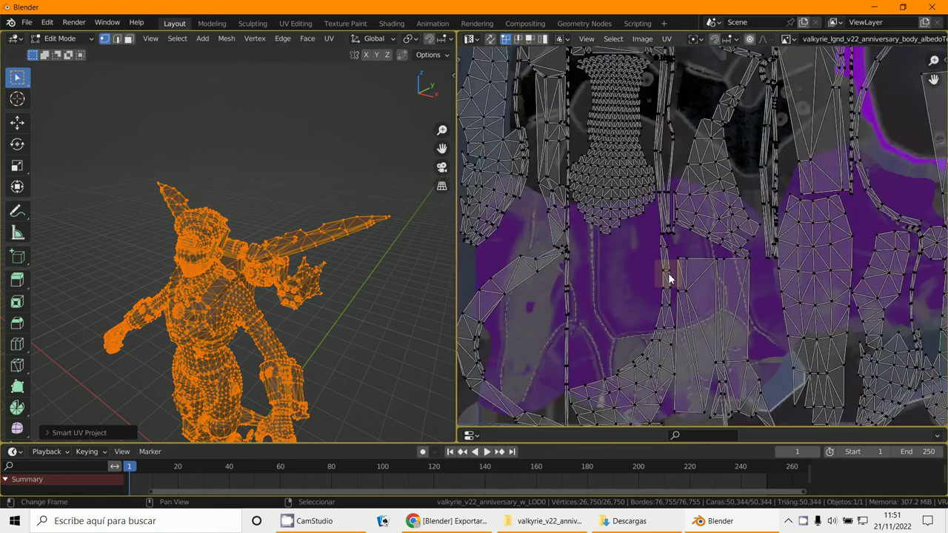
Step: Examine the new UV islands over the body texture and the character's mesh around the torso, shoulders and back
{"action": "scroll", "coordinate": [695, 285], "scroll_direction": "down", "scroll_amount": 8}
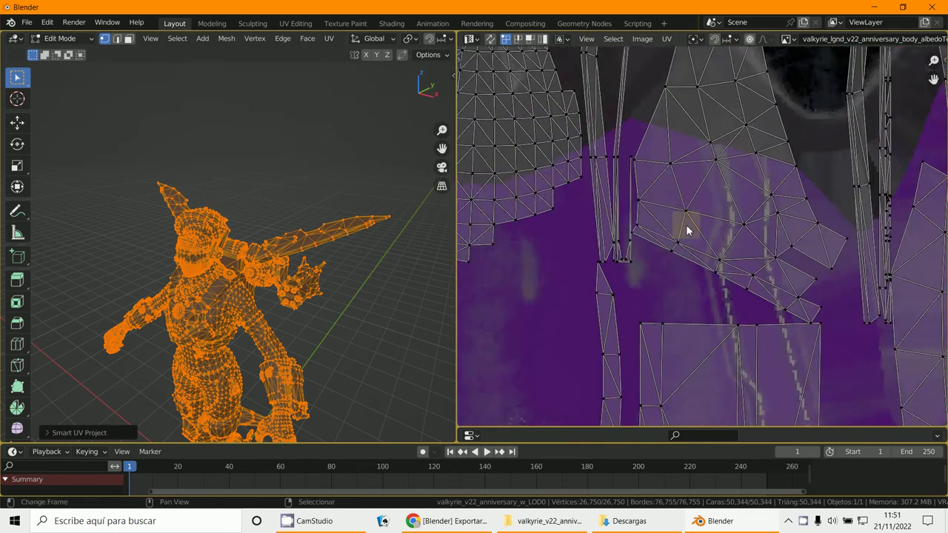
{"action": "scroll", "coordinate": [656, 252], "scroll_direction": "up", "scroll_amount": 10}
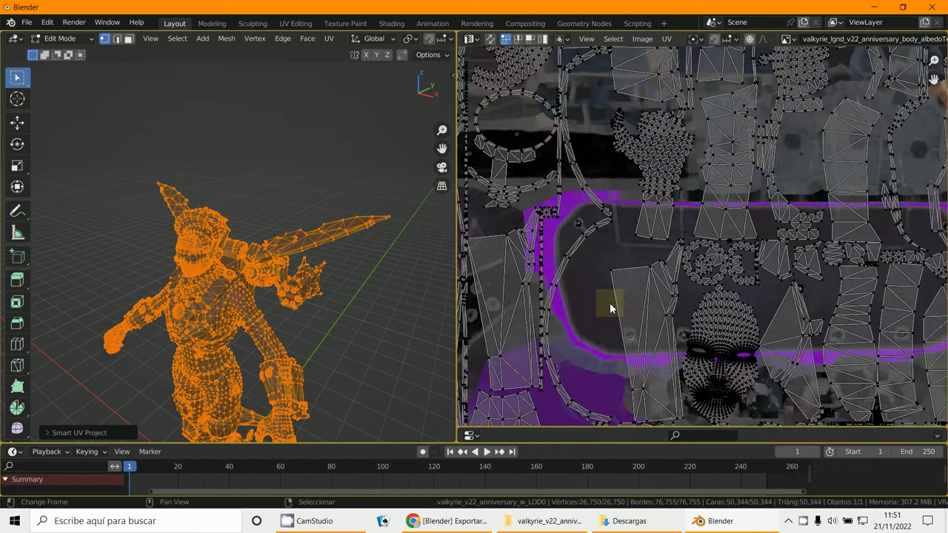
{"action": "scroll", "coordinate": [651, 151], "scroll_direction": "down", "scroll_amount": 2}
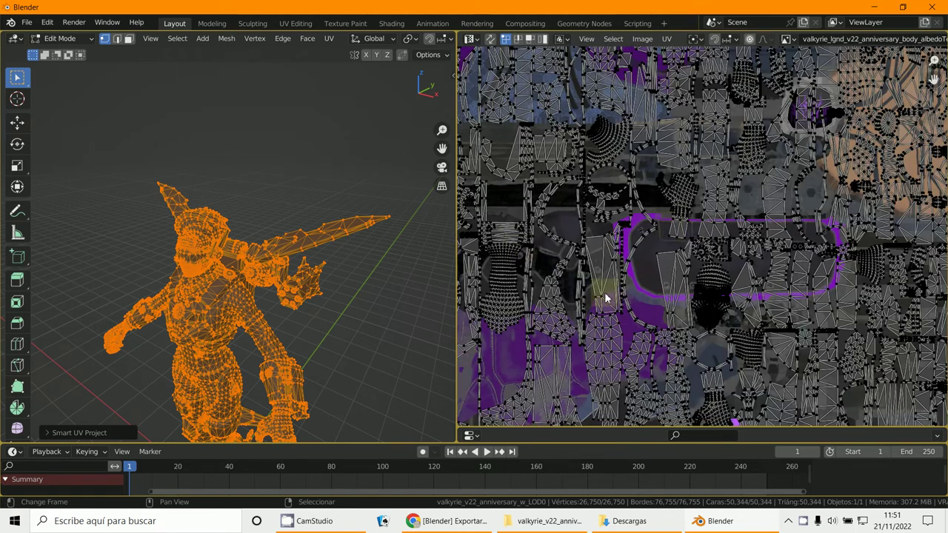
{"action": "scroll", "coordinate": [365, 288], "scroll_direction": "down", "scroll_amount": 1}
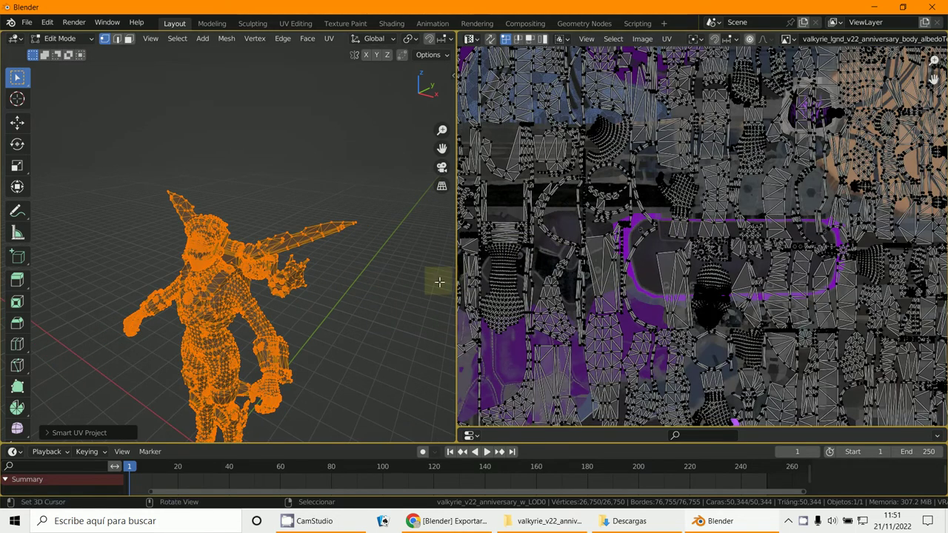
{"action": "scroll", "coordinate": [581, 305], "scroll_direction": "down", "scroll_amount": 4}
{"action": "scroll", "coordinate": [305, 237], "scroll_direction": "up", "scroll_amount": 5}
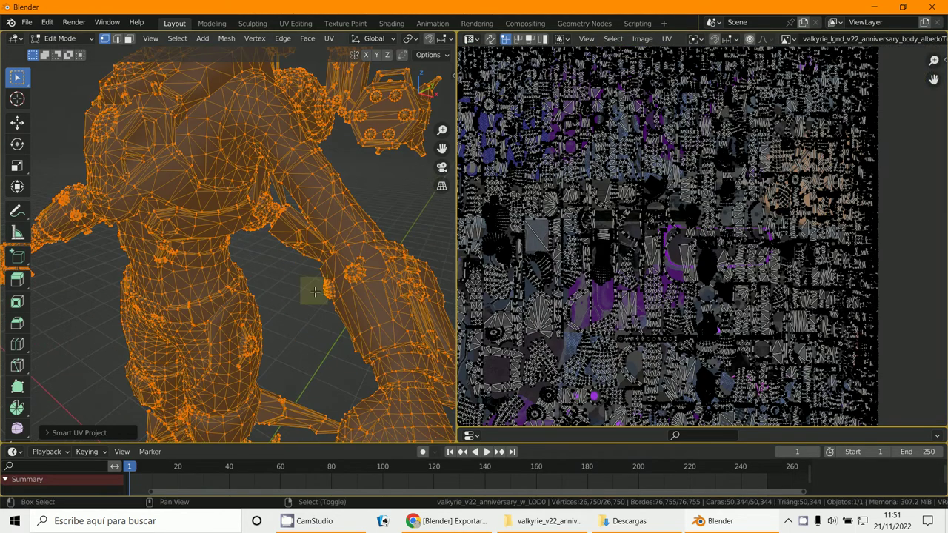
{"action": "scroll", "coordinate": [308, 282], "scroll_direction": "down", "scroll_amount": 4}
{"action": "middle_click_drag", "start_coordinate": [305, 287], "coordinate": [338, 272]}
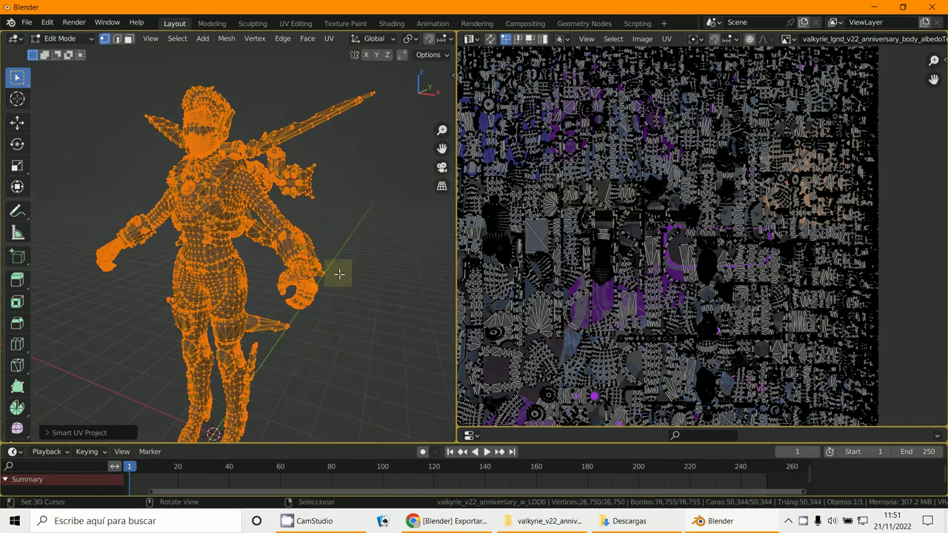
{"action": "scroll", "coordinate": [324, 218], "scroll_direction": "up", "scroll_amount": 5}
{"action": "middle_click_drag", "start_coordinate": [320, 216], "coordinate": [296, 244]}
{"action": "scroll", "coordinate": [296, 245], "scroll_direction": "down", "scroll_amount": 5}
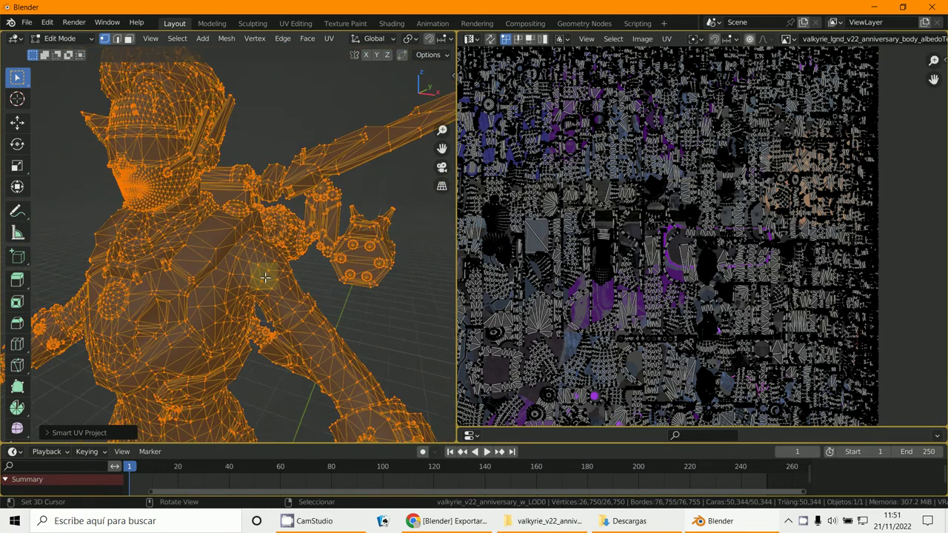
{"action": "mouse_move", "coordinate": [222, 296]}
{"action": "middle_mouse_down"}
{"action": "mouse_move", "coordinate": [197, 316]}
{"action": "mouse_move", "coordinate": [215, 311]}
{"action": "middle_mouse_up"}
{"action": "scroll", "coordinate": [222, 303], "scroll_direction": "up", "scroll_amount": 7}
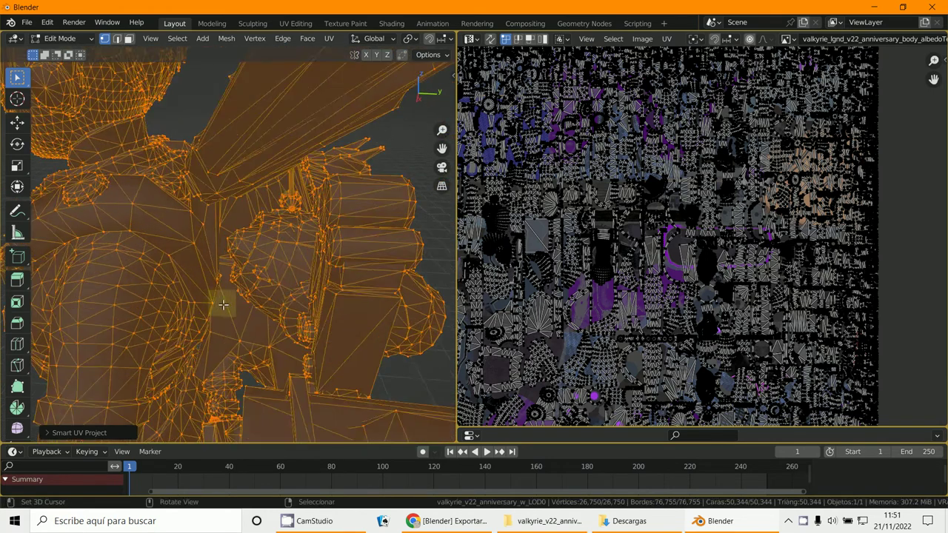
Step: Pick a vertex on the wing blade behind the character's shoulder and select all geometry linked to it
{"action": "left_click", "coordinate": [250, 178]}
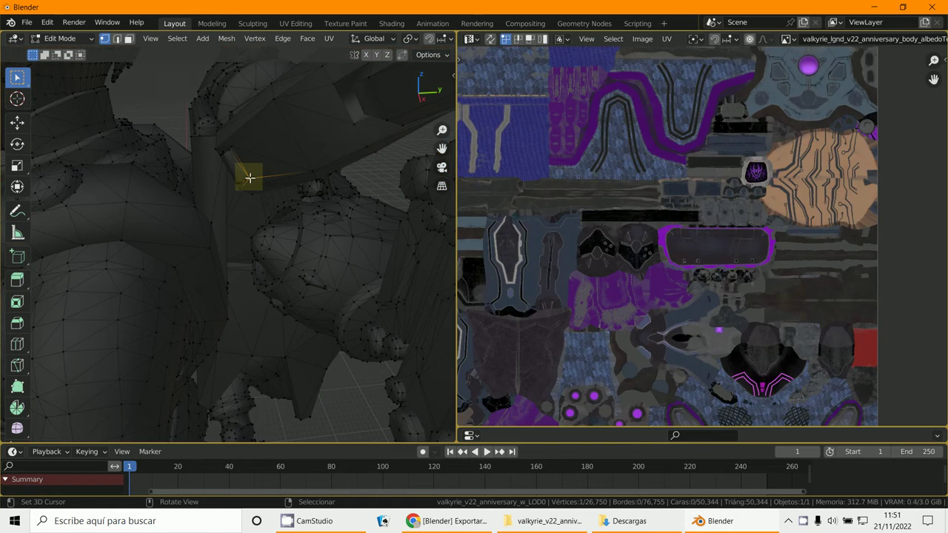
{"action": "key", "text": "ctrl+l"}
{"action": "scroll", "coordinate": [250, 185], "scroll_direction": "down", "scroll_amount": 5}
{"action": "middle_click_drag", "start_coordinate": [254, 212], "coordinate": [179, 233]}
{"action": "scroll", "coordinate": [282, 256], "scroll_direction": "up", "scroll_amount": 3}
{"action": "key", "text": "ctrl+l"}
{"action": "scroll", "coordinate": [360, 296], "scroll_direction": "down", "scroll_amount": 4}
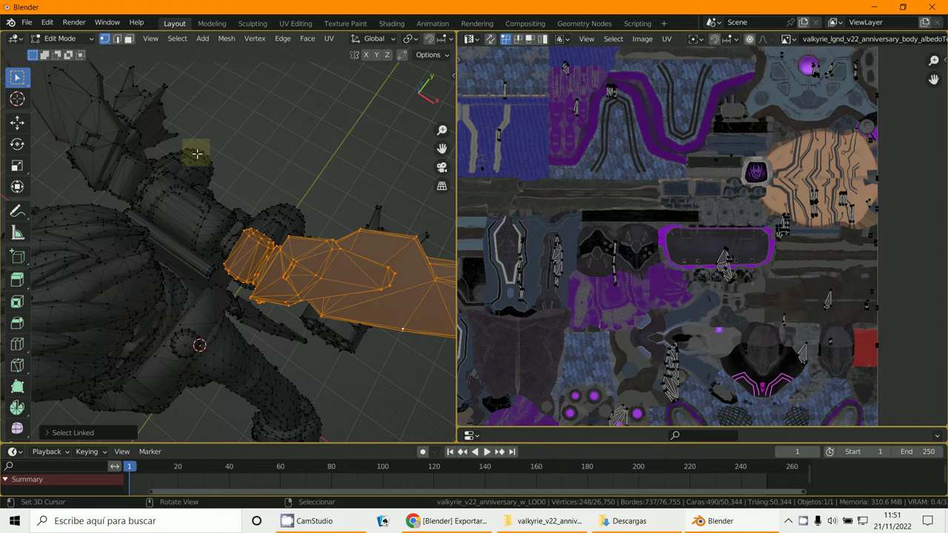
Step: Examine the character from the front and side with the linked wing blade selected
{"action": "scroll", "coordinate": [117, 293], "scroll_direction": "down", "scroll_amount": 4}
{"action": "middle_click_drag", "start_coordinate": [116, 293], "coordinate": [198, 243]}
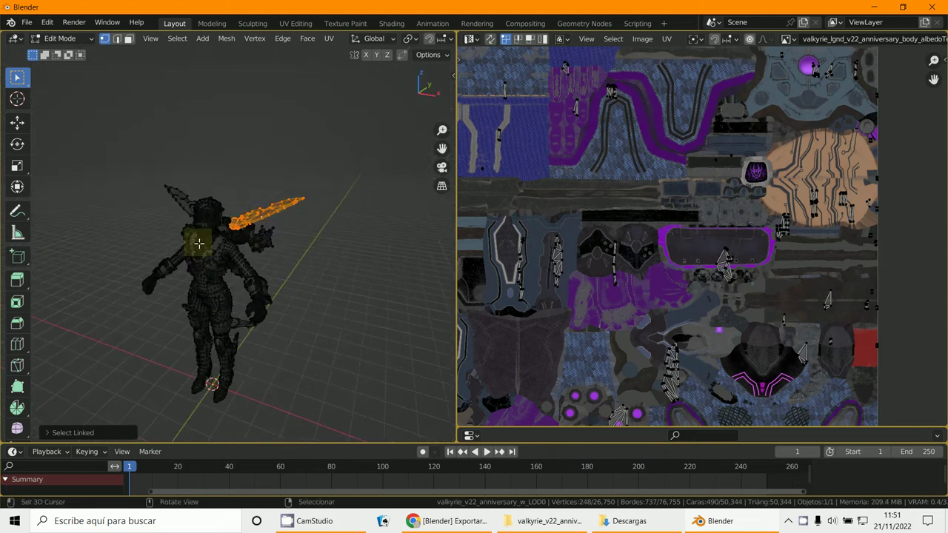
{"action": "mouse_move", "coordinate": [239, 309]}
{"action": "middle_mouse_down"}
{"action": "mouse_move", "coordinate": [248, 252]}
{"action": "mouse_move", "coordinate": [222, 296]}
{"action": "mouse_move", "coordinate": [269, 265]}
{"action": "mouse_move", "coordinate": [257, 262]}
{"action": "mouse_move", "coordinate": [237, 292]}
{"action": "mouse_move", "coordinate": [241, 304]}
{"action": "middle_mouse_up"}
{"action": "scroll", "coordinate": [248, 309], "scroll_direction": "down", "scroll_amount": 4}
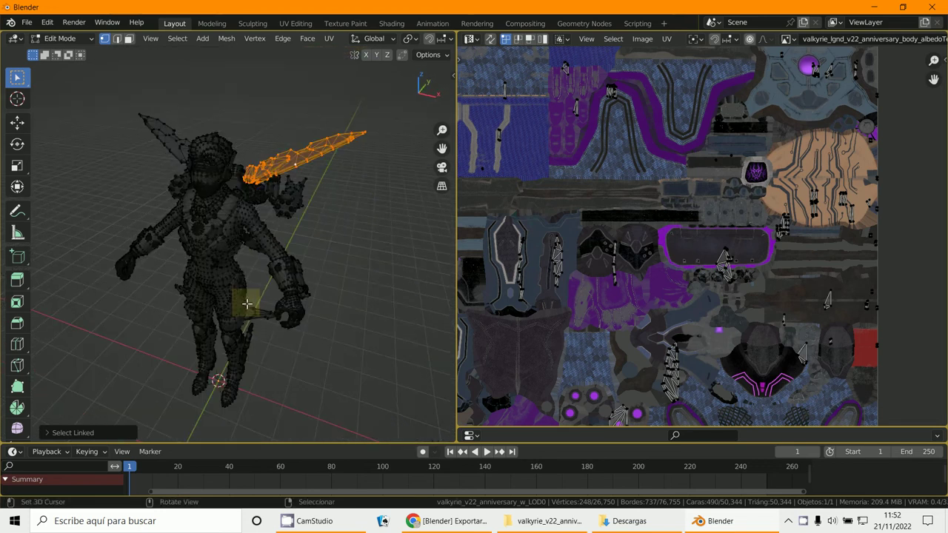
{"action": "middle_click_drag", "start_coordinate": [243, 302], "coordinate": [261, 289]}
{"action": "scroll", "coordinate": [261, 286], "scroll_direction": "up", "scroll_amount": 5}
{"action": "scroll", "coordinate": [263, 285], "scroll_direction": "down", "scroll_amount": 6}
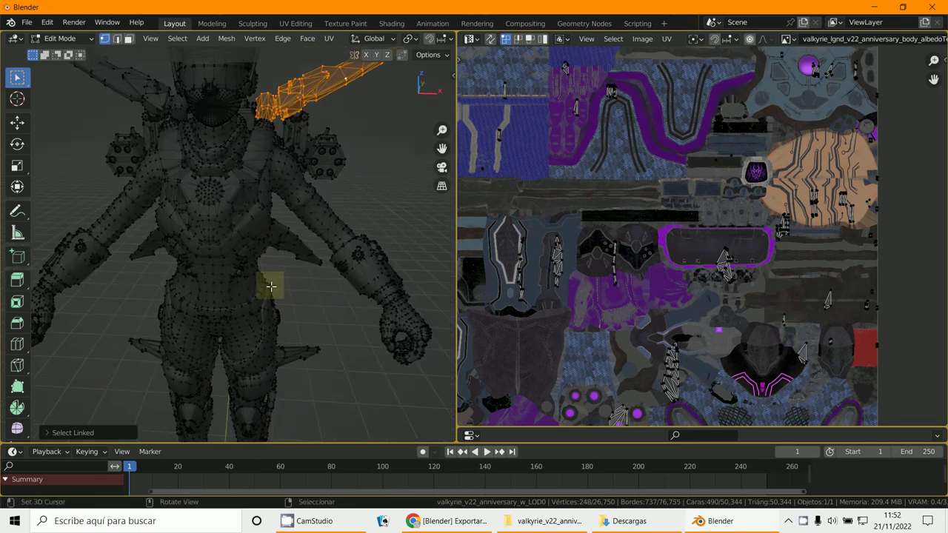
{"action": "middle_click_drag", "start_coordinate": [265, 286], "coordinate": [125, 318]}
{"action": "scroll", "coordinate": [283, 269], "scroll_direction": "up", "scroll_amount": 3}
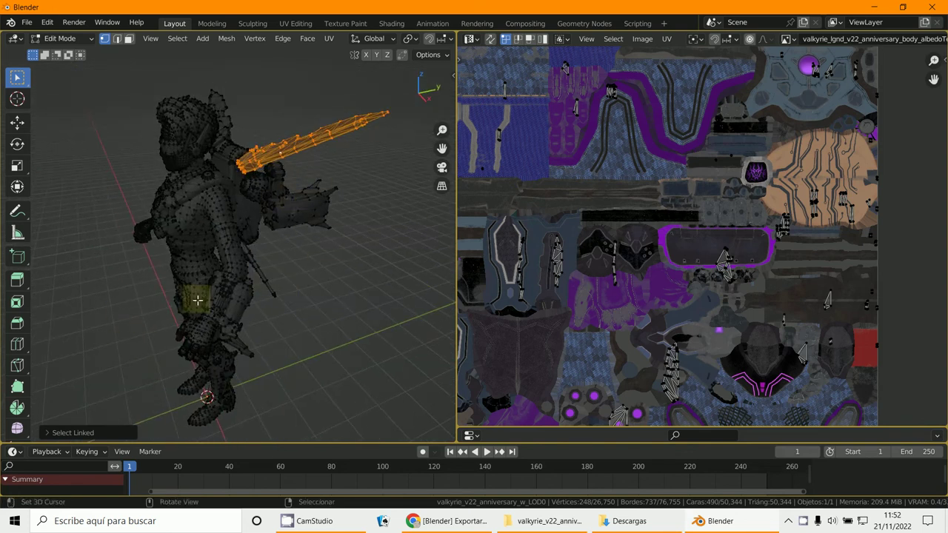
{"action": "scroll", "coordinate": [292, 265], "scroll_direction": "up", "scroll_amount": 6}
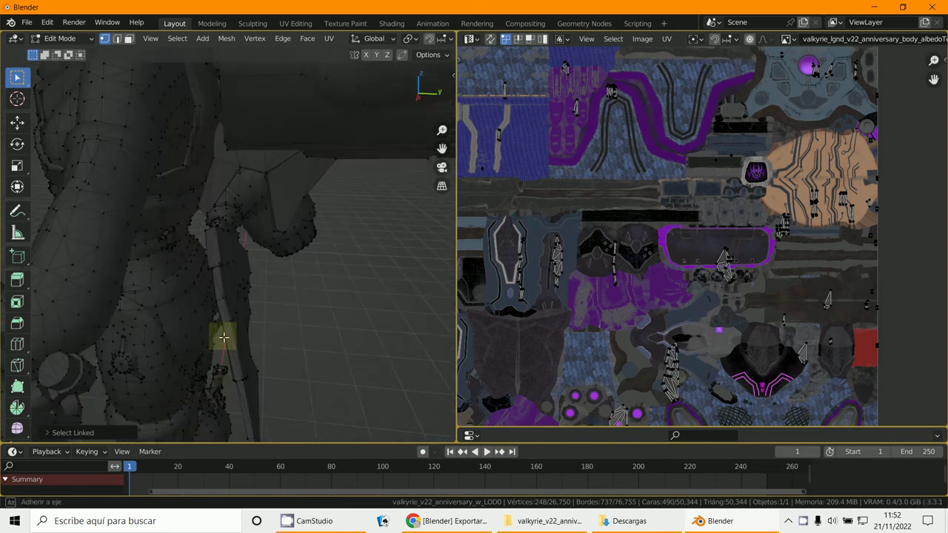
Step: Clear the selection and select the whole linked hair strand across the top of the character's head
{"action": "scroll", "coordinate": [225, 326], "scroll_direction": "down", "scroll_amount": 5}
{"action": "middle_click_drag", "start_coordinate": [241, 314], "coordinate": [291, 345]}
{"action": "scroll", "coordinate": [294, 225], "scroll_direction": "up", "scroll_amount": 4}
{"action": "middle_click_drag", "start_coordinate": [275, 180], "coordinate": [279, 220]}
{"action": "key", "text": "alt+a"}
{"action": "key", "text": "l"}
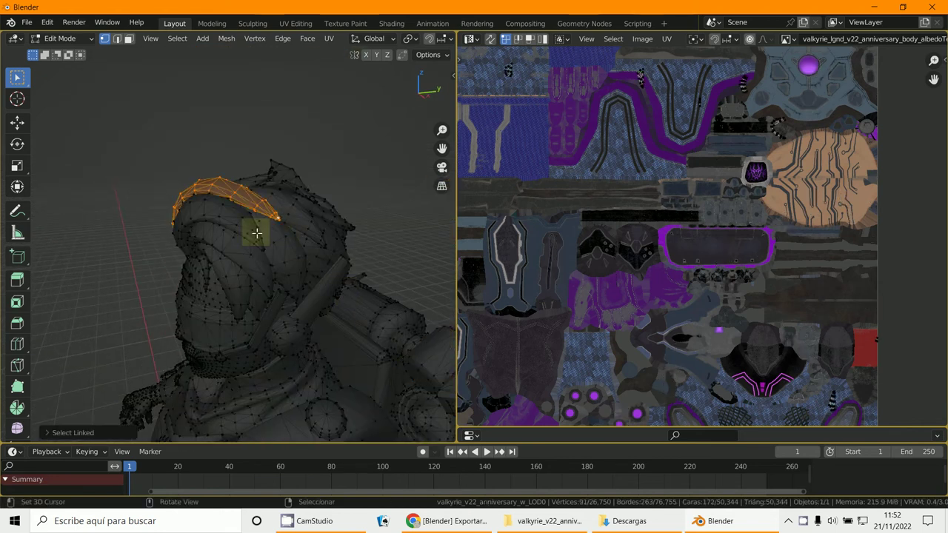
Step: Add the linked hair strand beside the selected one to the selection and view it on the whole upper body
{"action": "key", "text": "l"}
{"action": "middle_click_drag", "start_coordinate": [253, 232], "coordinate": [284, 240]}
{"action": "scroll", "coordinate": [295, 247], "scroll_direction": "up", "scroll_amount": 2}
{"action": "scroll", "coordinate": [295, 248], "scroll_direction": "down", "scroll_amount": 4}
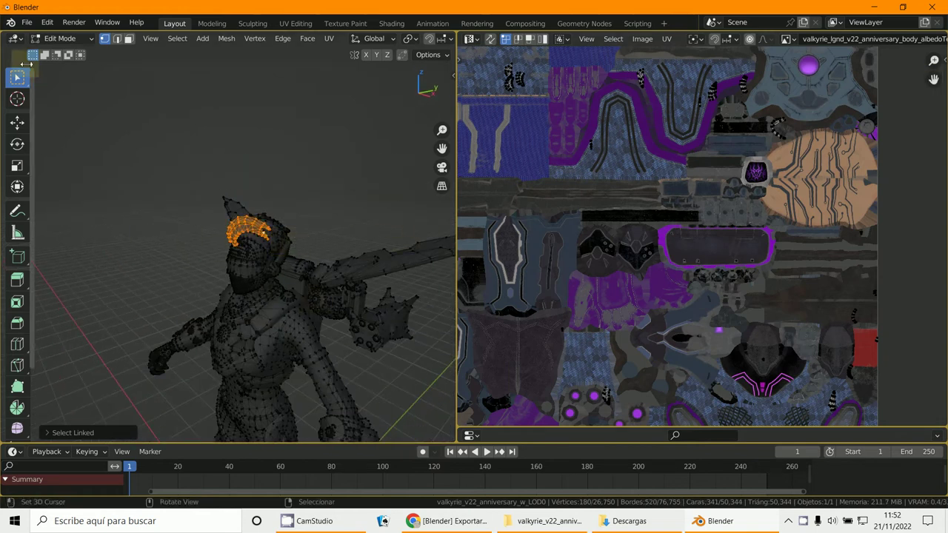
Step: Return to Object Mode and delete the merged Valkyrie model from the scene
{"action": "left_click", "coordinate": [64, 40]}
{"action": "left_click", "coordinate": [67, 53]}
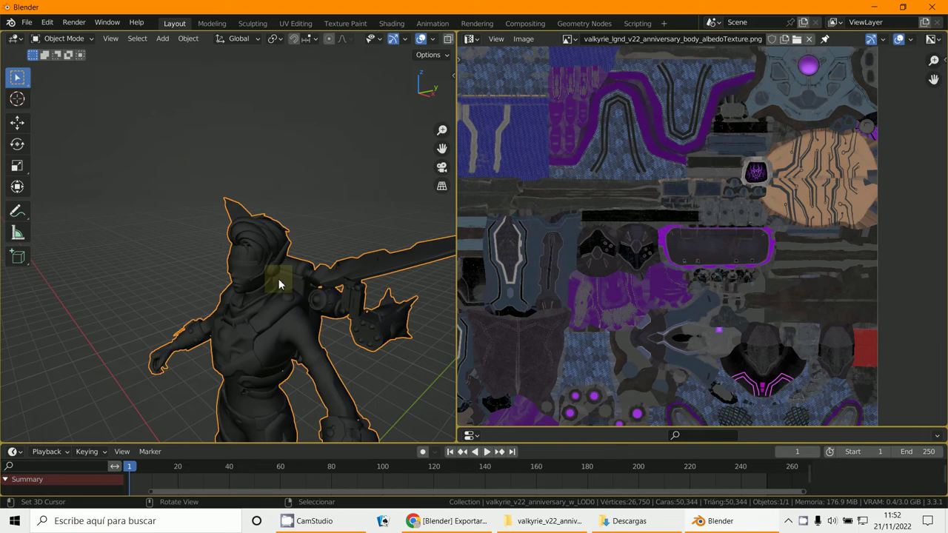
{"action": "key", "text": "x"}
{"action": "left_click", "coordinate": [287, 275]}
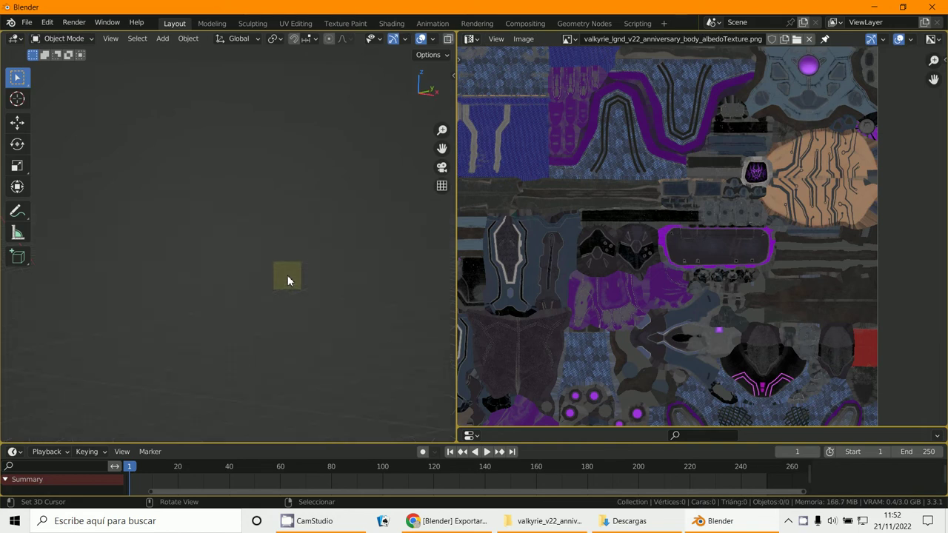
Step: Set the front view, widen the 3D viewport and enlarge the properties editor below the image editor
{"action": "key", "text": "KP_1"}
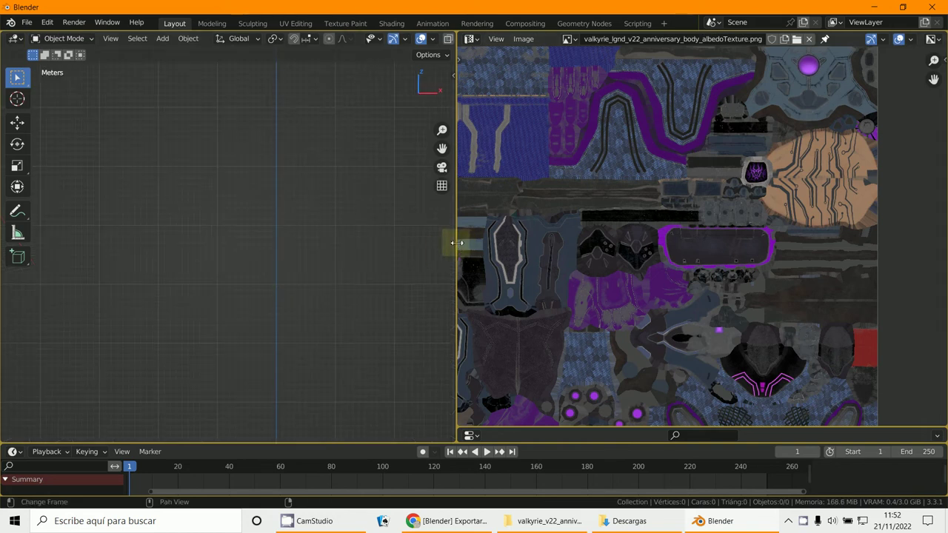
{"action": "left_click_drag", "start_coordinate": [457, 244], "coordinate": [606, 259]}
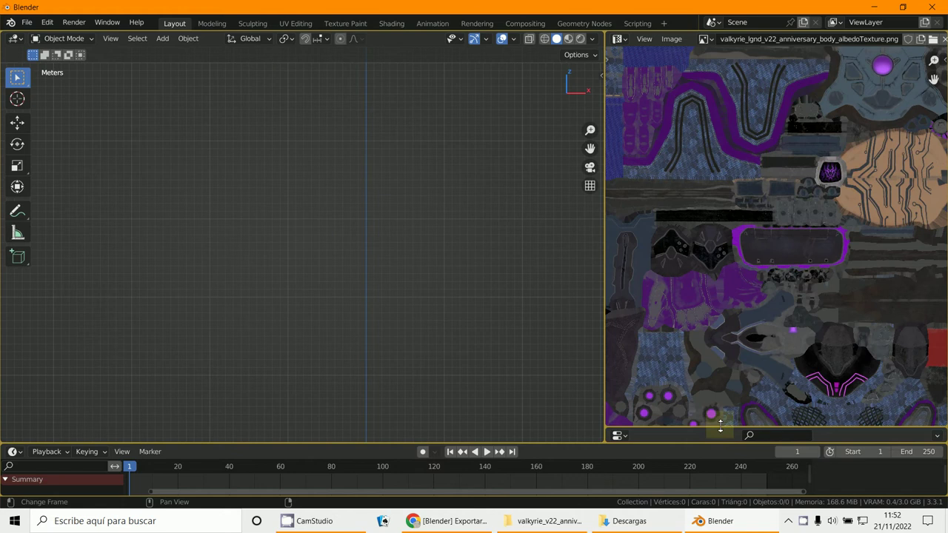
{"action": "left_click_drag", "start_coordinate": [720, 428], "coordinate": [711, 117]}
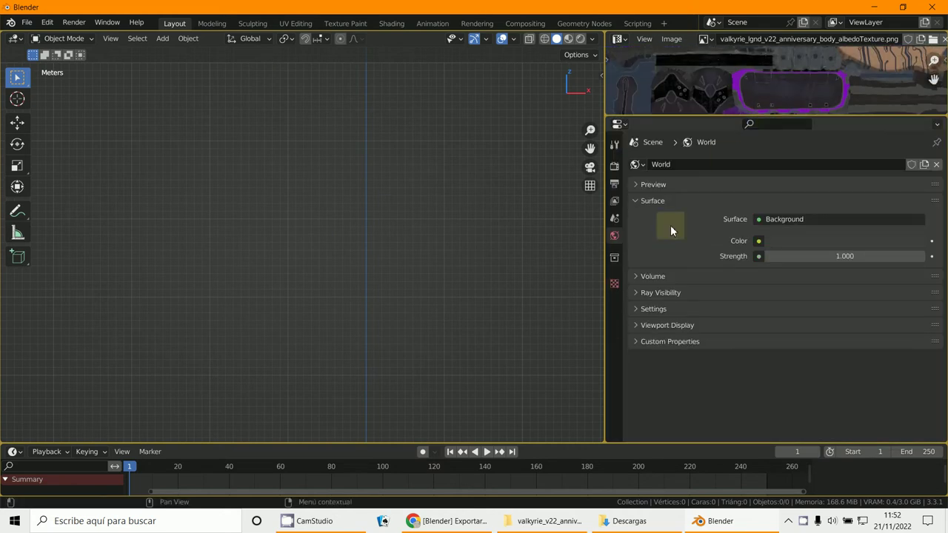
Step: Import valkyrie_v22_anniversary_w_LOD0.obj again as a Wavefront OBJ from the valkyrie_v22_anniversary_w folder
{"action": "left_click", "coordinate": [27, 23]}
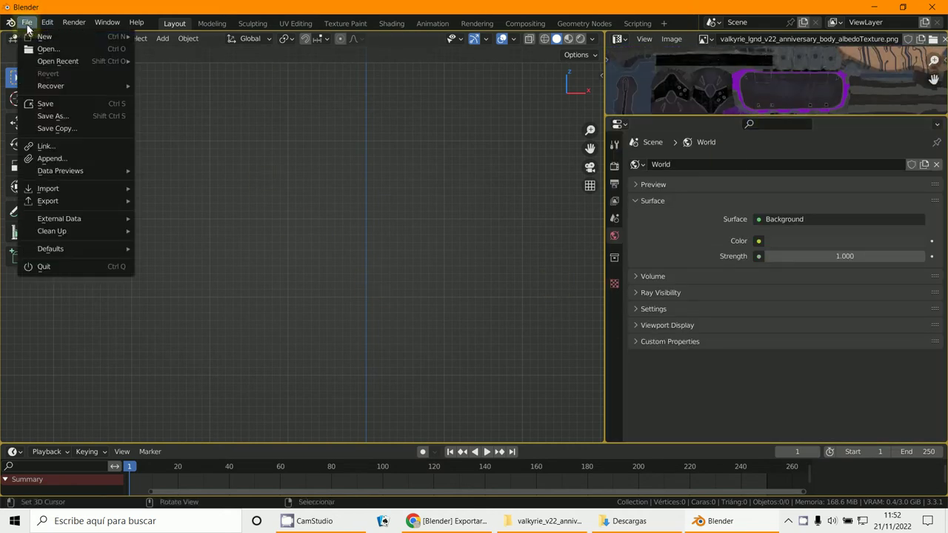
{"action": "mouse_move", "coordinate": [43, 189]}
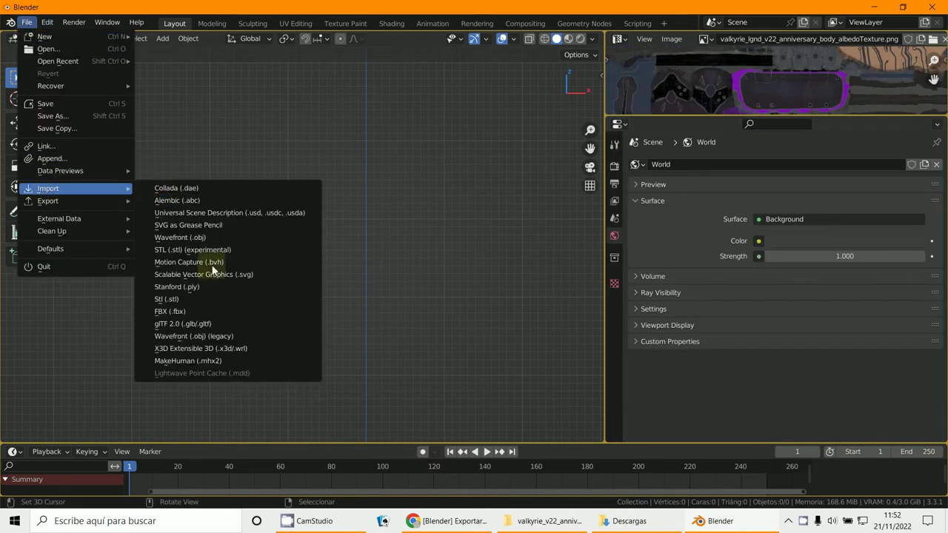
{"action": "left_click", "coordinate": [215, 237]}
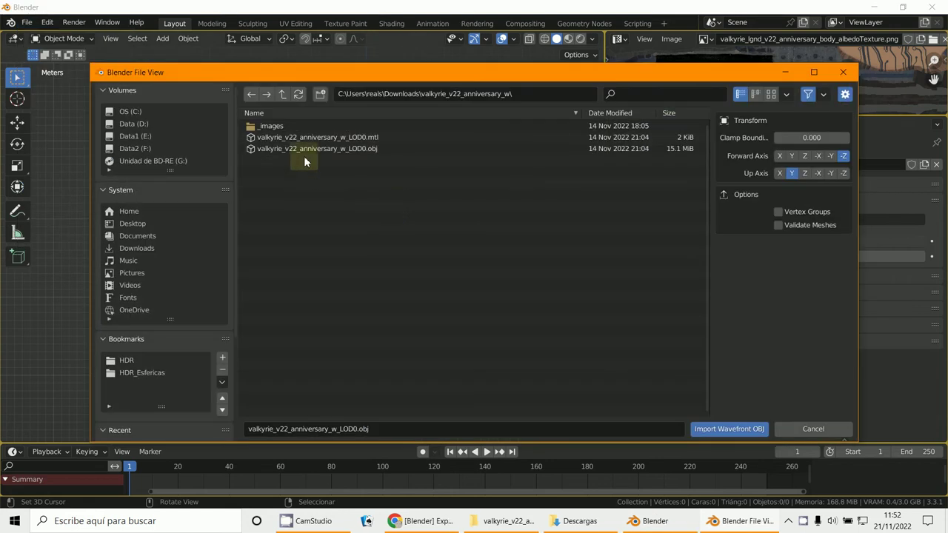
{"action": "double_click", "coordinate": [305, 150]}
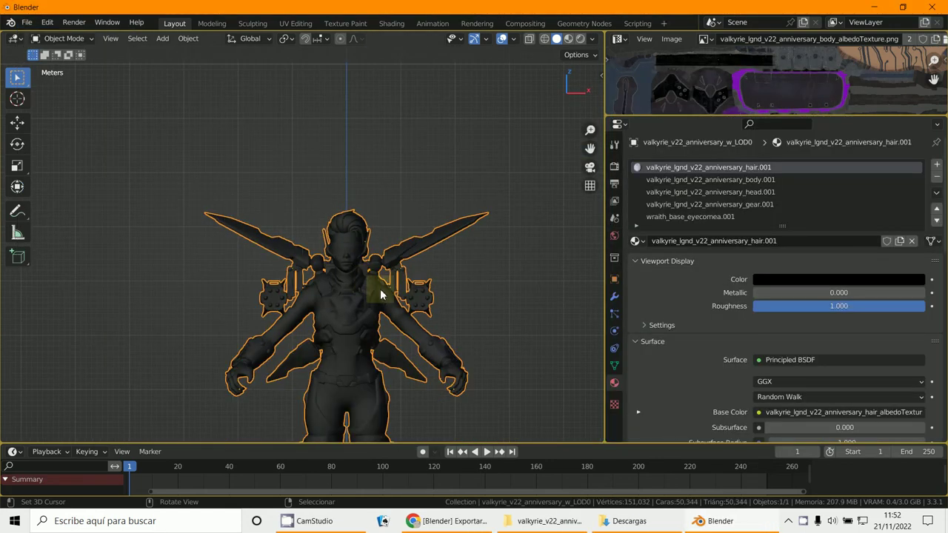
Step: Enter Edit Mode and select all geometry assigned to the valkyrie_lgnd_v22_anniversary_hair.001 material
{"action": "middle_click_drag", "start_coordinate": [380, 294], "coordinate": [346, 232], "text": "shift"}
{"action": "left_click", "coordinate": [64, 38]}
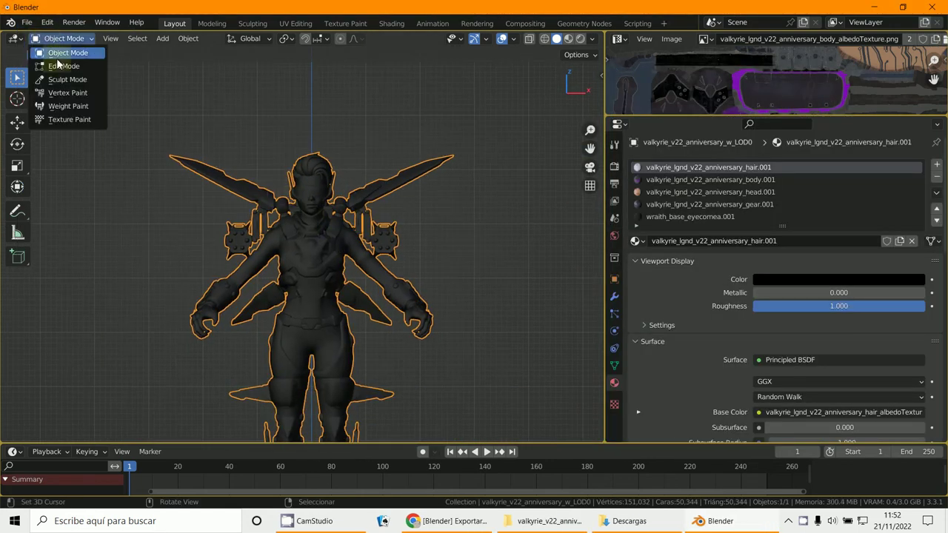
{"action": "left_click", "coordinate": [63, 66]}
{"action": "scroll", "coordinate": [364, 260], "scroll_direction": "up", "scroll_amount": 8}
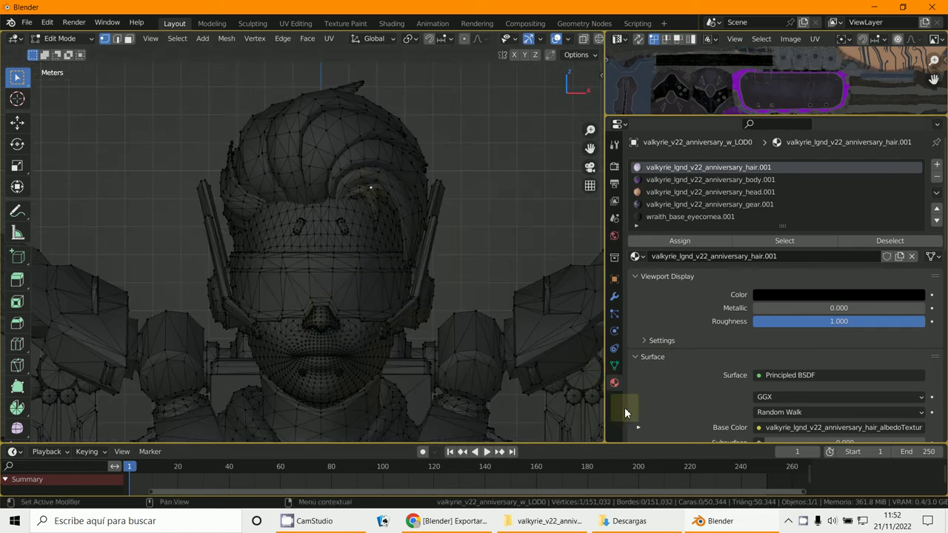
{"action": "left_click", "coordinate": [785, 241]}
Step: Try to move the selected hair geometry away from the head
{"action": "scroll", "coordinate": [503, 284], "scroll_direction": "down", "scroll_amount": 3}
{"action": "key", "text": "g"}
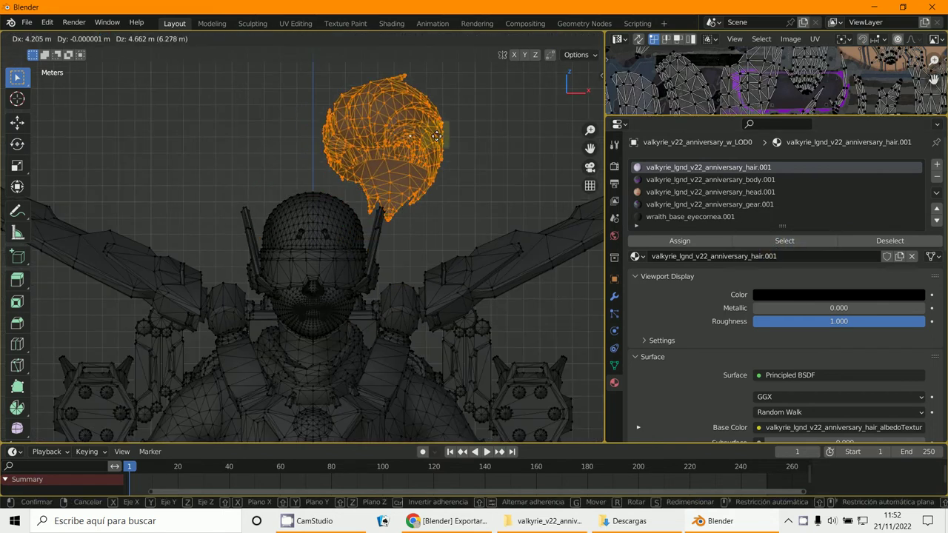
{"action": "right_click", "coordinate": [394, 142]}
Step: Separate the selected hair geometry from the character into its own object
{"action": "scroll", "coordinate": [370, 203], "scroll_direction": "up", "scroll_amount": 5}
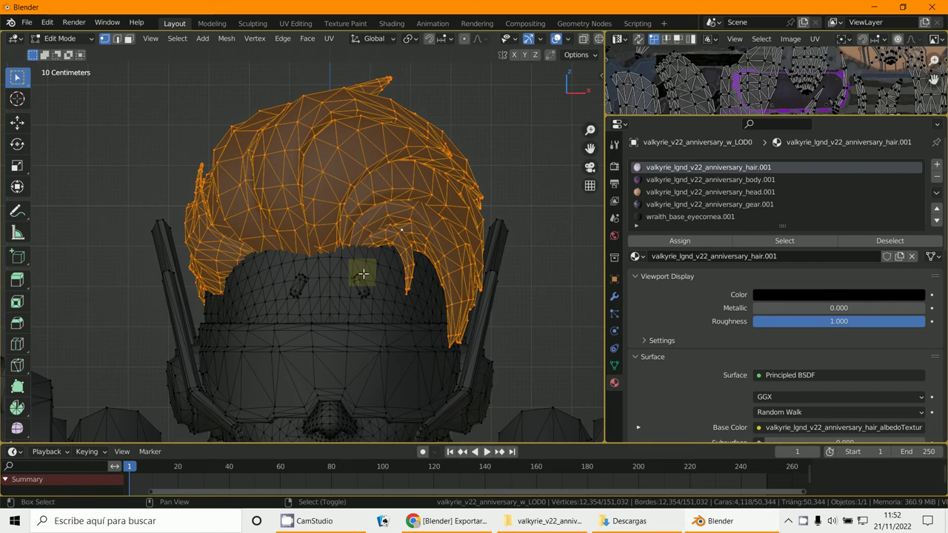
{"action": "scroll", "coordinate": [363, 274], "scroll_direction": "down", "scroll_amount": 4}
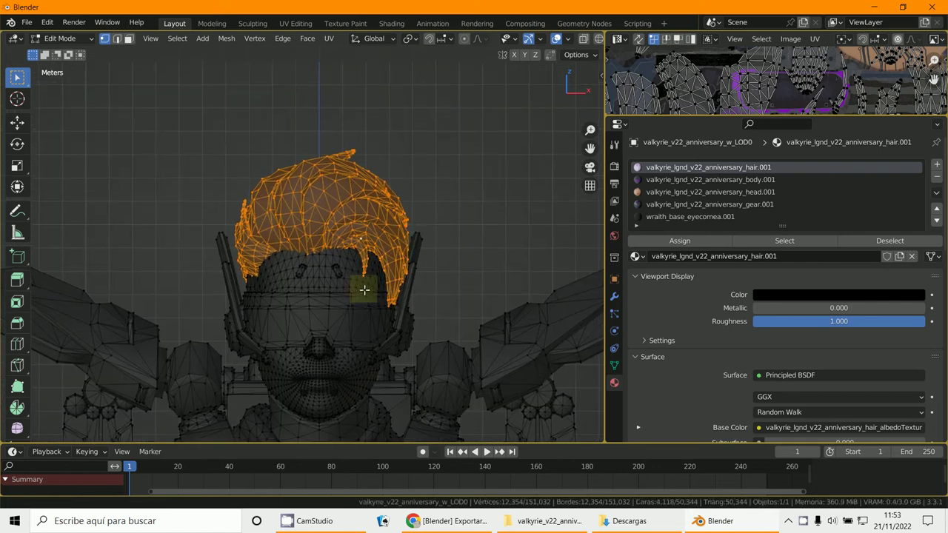
{"action": "scroll", "coordinate": [355, 295], "scroll_direction": "up", "scroll_amount": 2}
{"action": "scroll", "coordinate": [362, 289], "scroll_direction": "down", "scroll_amount": 2}
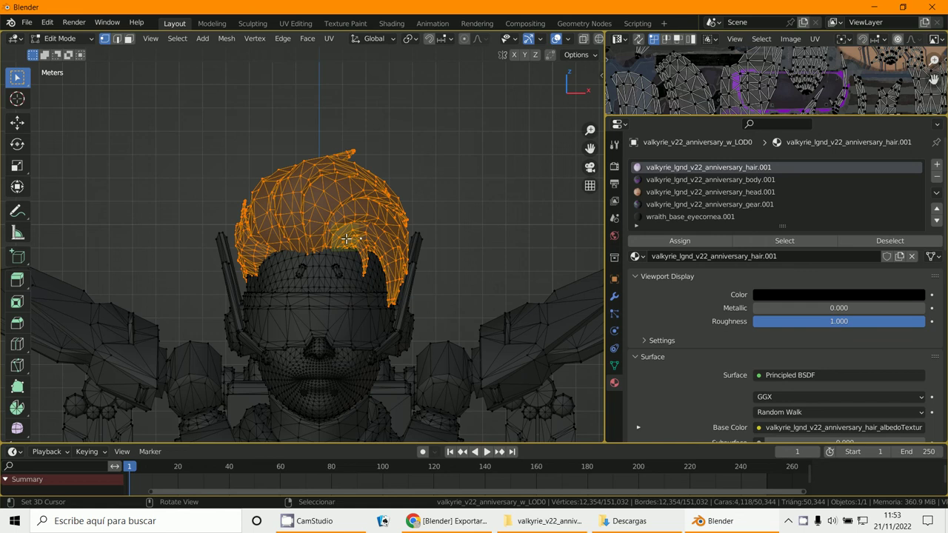
{"action": "key", "text": "p"}
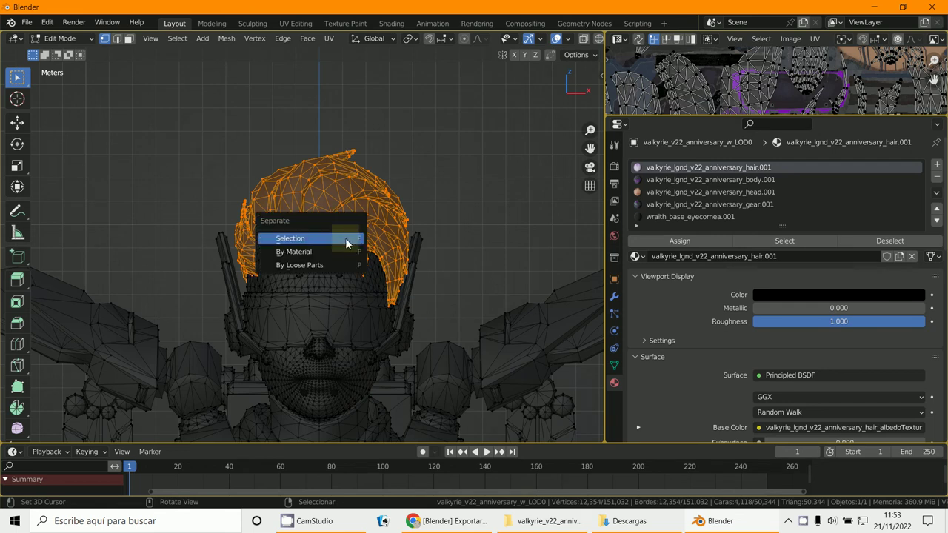
{"action": "left_click", "coordinate": [346, 239]}
Step: Return to Object Mode and select the hair, the body and the hair again as individual objects
{"action": "left_click", "coordinate": [55, 40]}
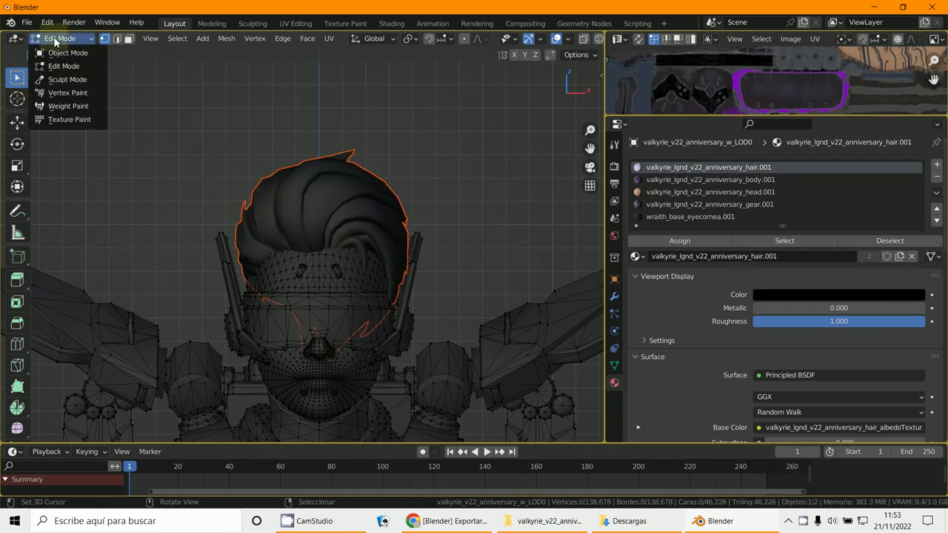
{"action": "left_click", "coordinate": [62, 52]}
{"action": "left_click", "coordinate": [366, 206]}
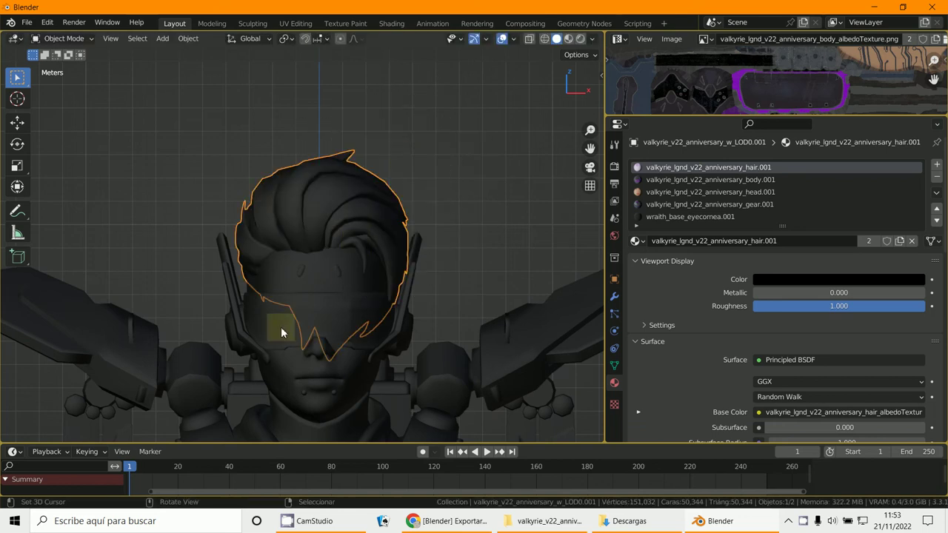
{"action": "left_click", "coordinate": [281, 330]}
{"action": "left_click", "coordinate": [367, 204]}
Step: Show the Bool Tool options in the viewport's Edit category for the hair object
{"action": "middle_click_drag", "start_coordinate": [356, 254], "coordinate": [405, 222], "text": "shift"}
{"action": "key", "text": "n"}
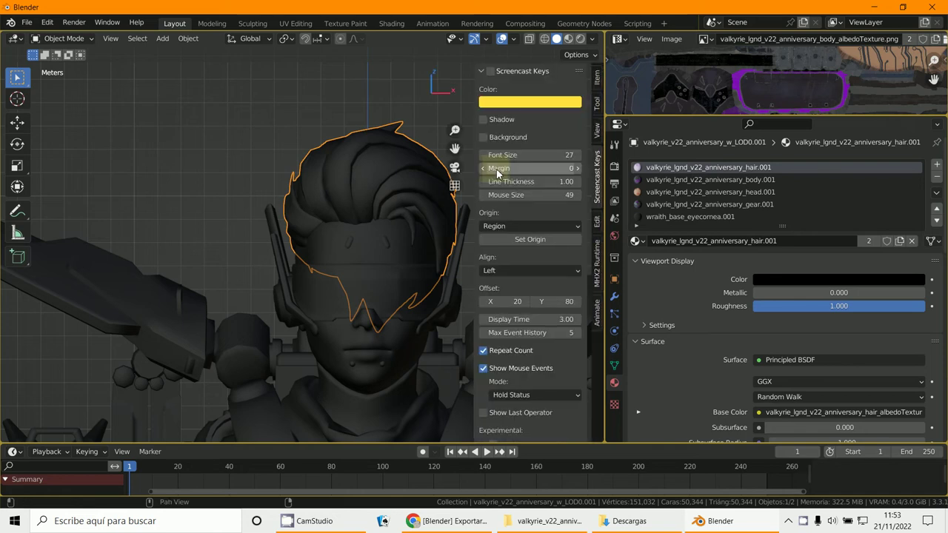
{"action": "left_click", "coordinate": [597, 104]}
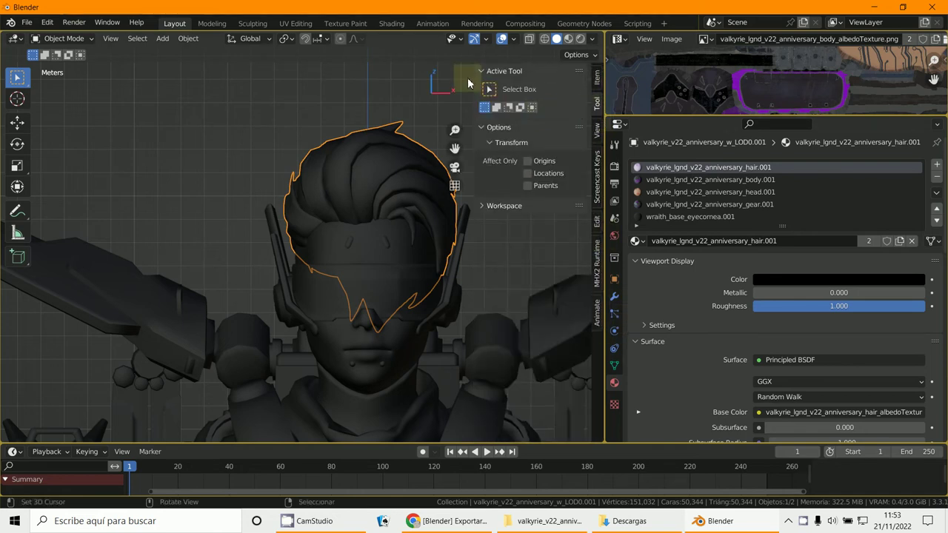
{"action": "left_click", "coordinate": [599, 224]}
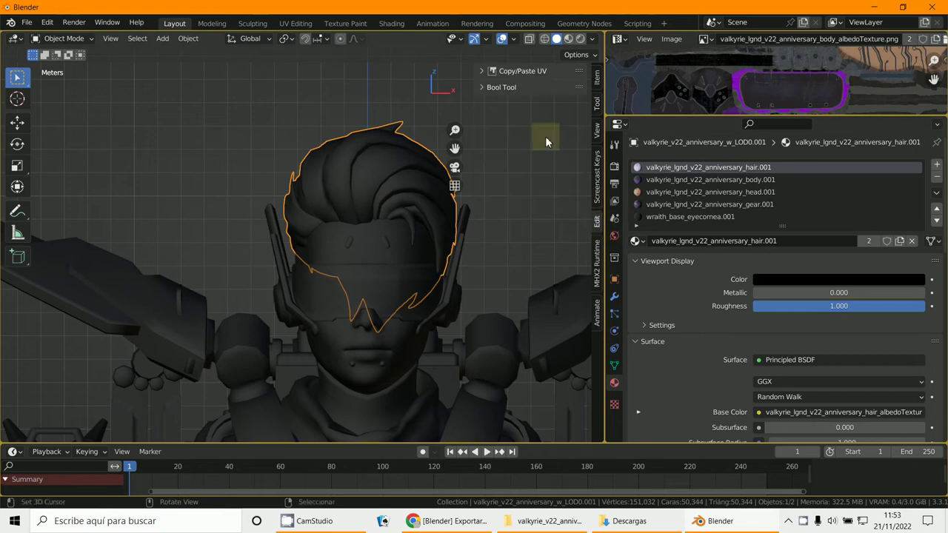
{"action": "left_click", "coordinate": [485, 87]}
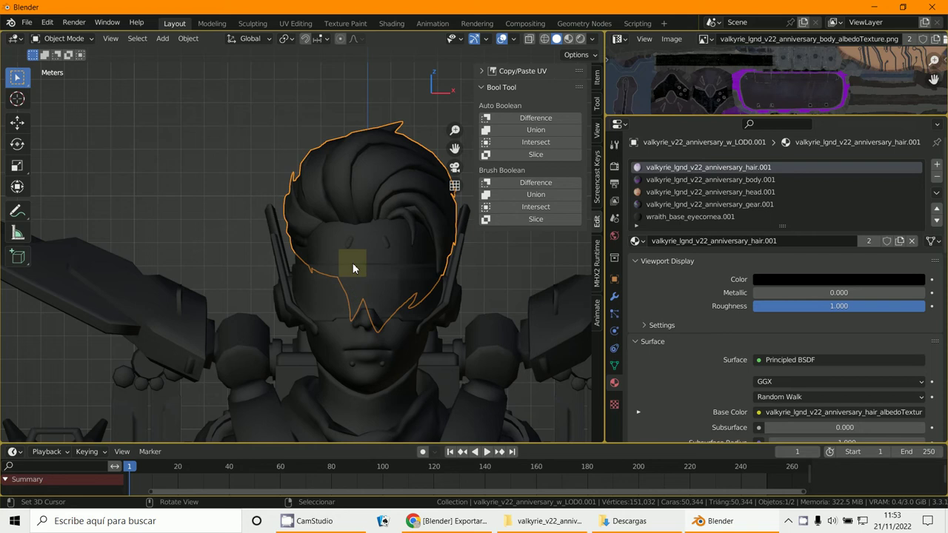
Step: Examine the side of the head, the ear piece and the hair boundary up close and from below
{"action": "middle_click_drag", "start_coordinate": [353, 269], "coordinate": [297, 401]}
{"action": "scroll", "coordinate": [251, 285], "scroll_direction": "up", "scroll_amount": 3}
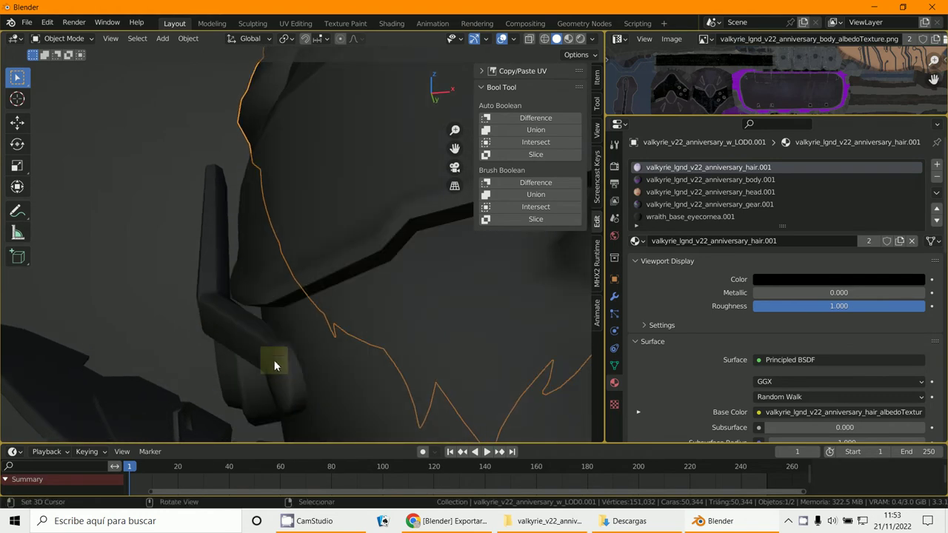
{"action": "scroll", "coordinate": [211, 254], "scroll_direction": "down", "scroll_amount": 4}
{"action": "middle_click_drag", "start_coordinate": [211, 254], "coordinate": [265, 334]}
{"action": "scroll", "coordinate": [264, 337], "scroll_direction": "down", "scroll_amount": 5}
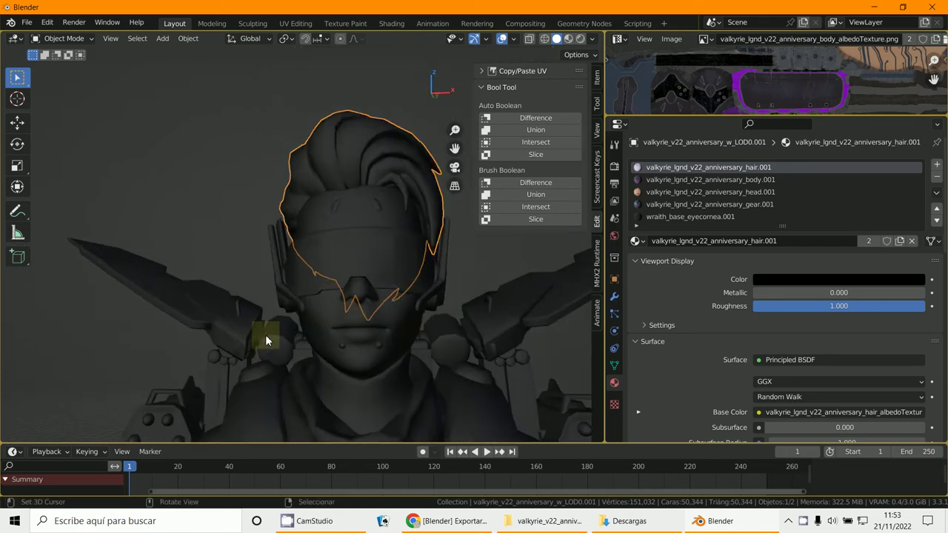
{"action": "middle_click_drag", "start_coordinate": [420, 392], "coordinate": [388, 342], "text": "shift"}
{"action": "scroll", "coordinate": [258, 271], "scroll_direction": "up", "scroll_amount": 2}
Step: Select the Valkyrie's body object and view the head and shoulders at an angle
{"action": "left_click", "coordinate": [354, 265]}
{"action": "scroll", "coordinate": [354, 345], "scroll_direction": "up", "scroll_amount": 2}
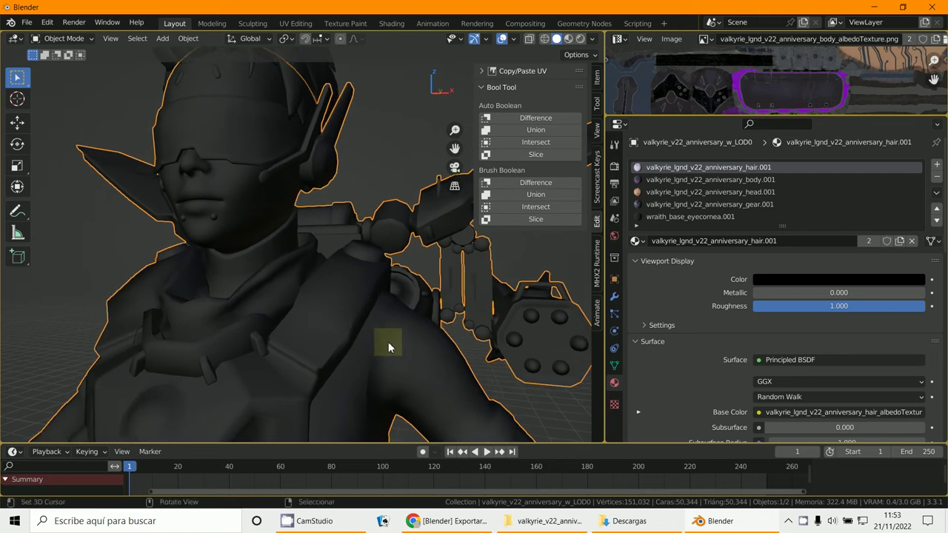
{"action": "scroll", "coordinate": [418, 274], "scroll_direction": "down", "scroll_amount": 1}
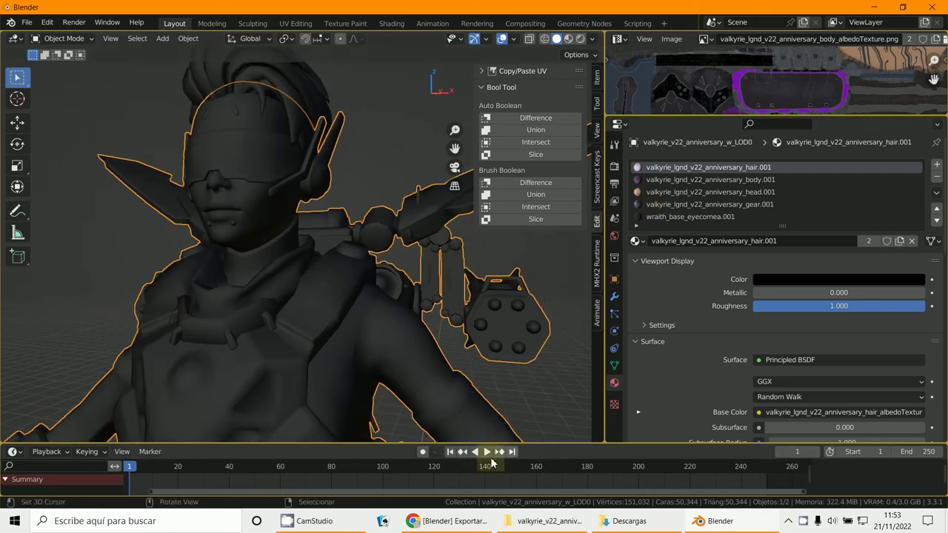
Step: Split the 3D viewport horizontally and turn the lower area into a Shader Editor
{"action": "right_click", "coordinate": [604, 176]}
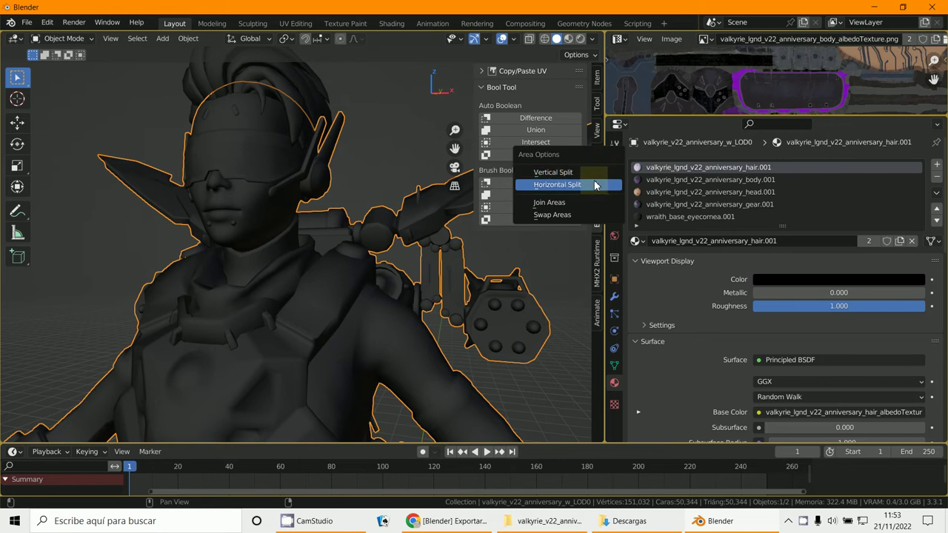
{"action": "left_click", "coordinate": [599, 185]}
{"action": "left_click", "coordinate": [344, 181]}
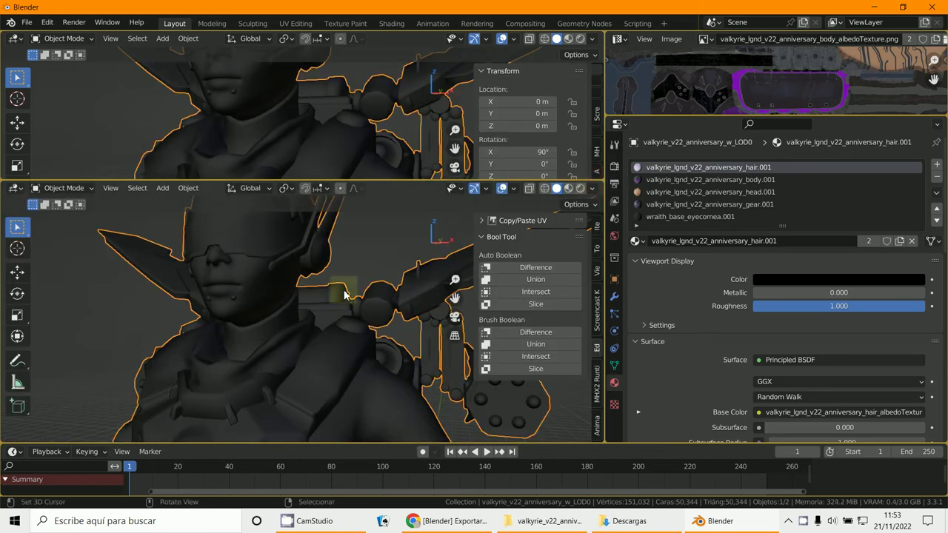
{"action": "left_click", "coordinate": [16, 188]}
{"action": "left_click", "coordinate": [44, 301]}
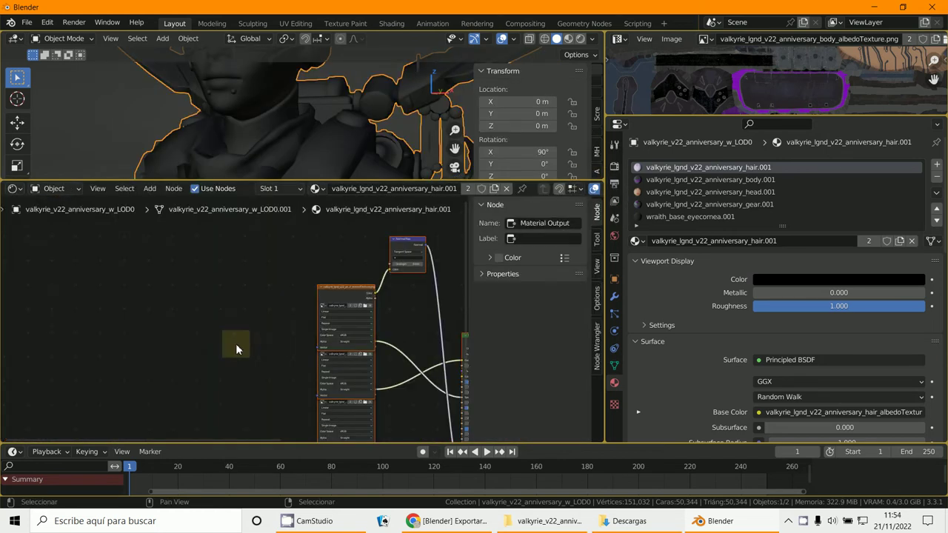
Step: Shift all nodes of the hair material a short distance to the left in the node tree
{"action": "scroll", "coordinate": [229, 345], "scroll_direction": "up", "scroll_amount": 2}
{"action": "scroll", "coordinate": [280, 365], "scroll_direction": "up", "scroll_amount": 2}
{"action": "scroll", "coordinate": [283, 350], "scroll_direction": "down", "scroll_amount": 4}
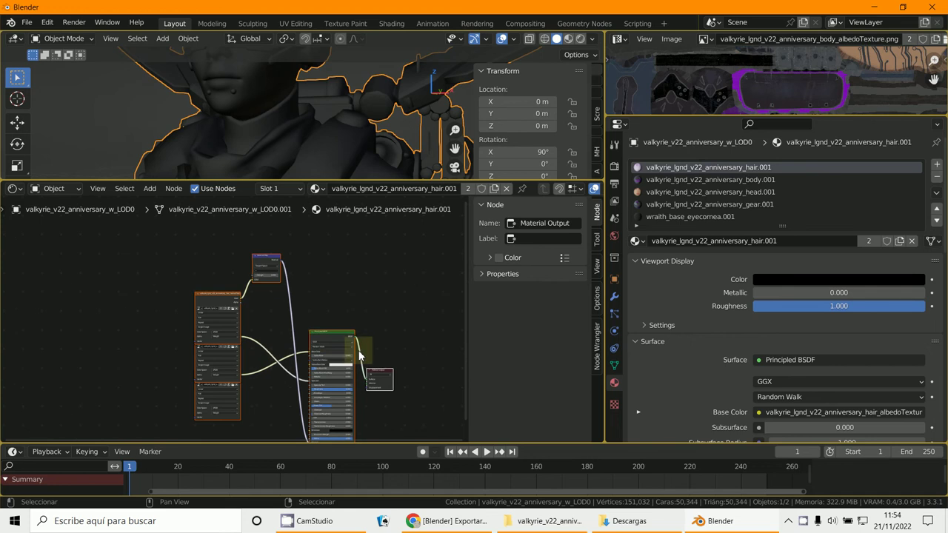
{"action": "left_click_drag", "start_coordinate": [211, 302], "coordinate": [146, 302]}
Step: Delete the three image texture nodes and the normal map node from the valkyrie_lgnd_v22_anniversary_hair.001 material
{"action": "left_click", "coordinate": [147, 302]}
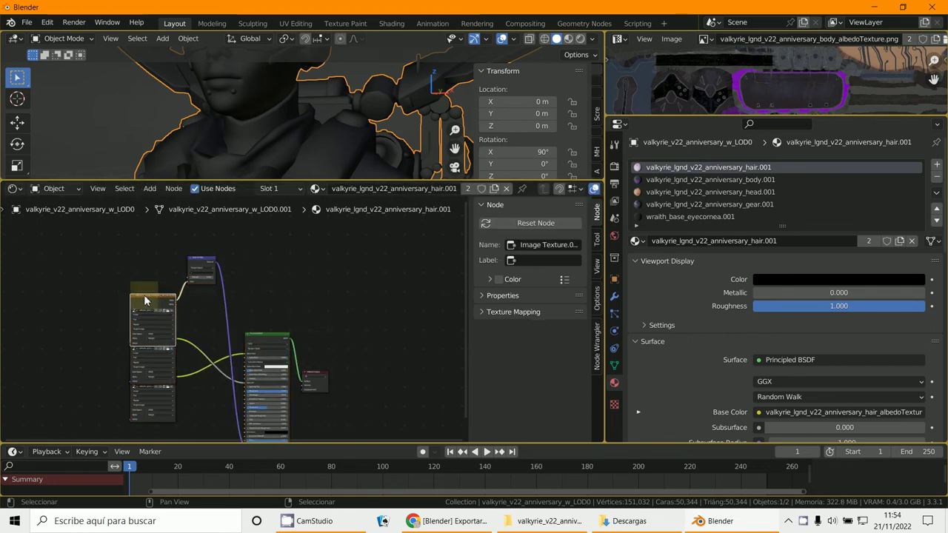
{"action": "key", "text": "Delete"}
{"action": "left_click", "coordinate": [146, 334]}
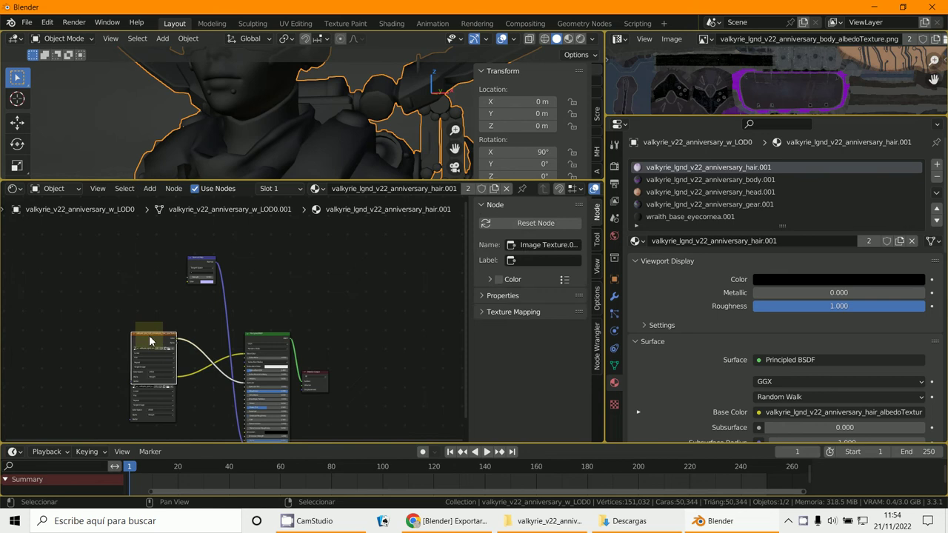
{"action": "key", "text": "Delete"}
{"action": "left_click", "coordinate": [142, 384]}
{"action": "key", "text": "Delete"}
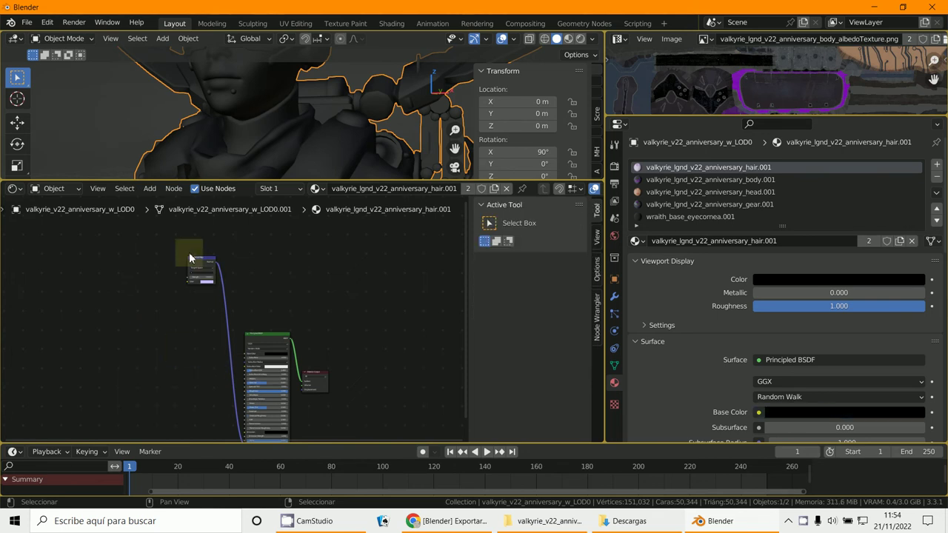
{"action": "left_click", "coordinate": [191, 259]}
{"action": "key", "text": "Delete"}
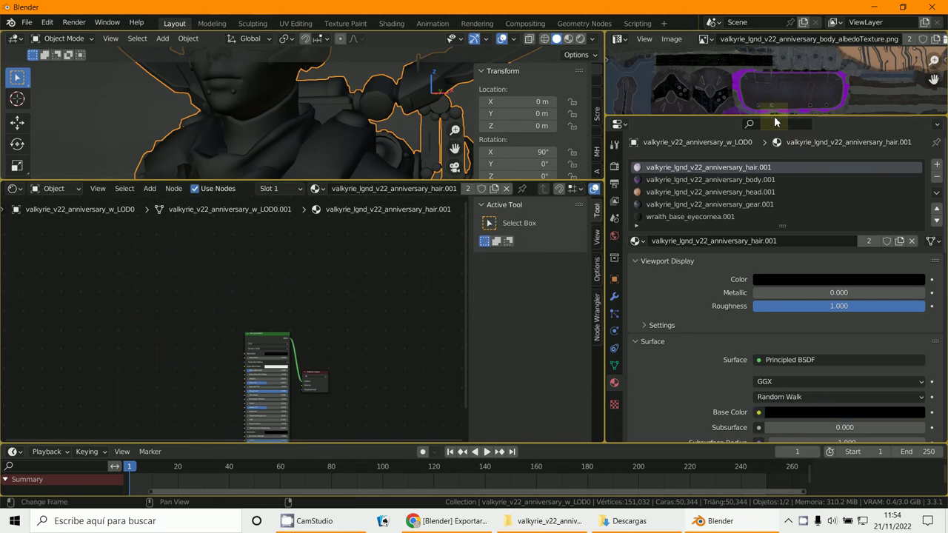
Step: Enlarge the image editor and display valkyrie_lgnd_v22_anniversary_hair_albedoTexture.png in it
{"action": "left_click_drag", "start_coordinate": [790, 119], "coordinate": [790, 363]}
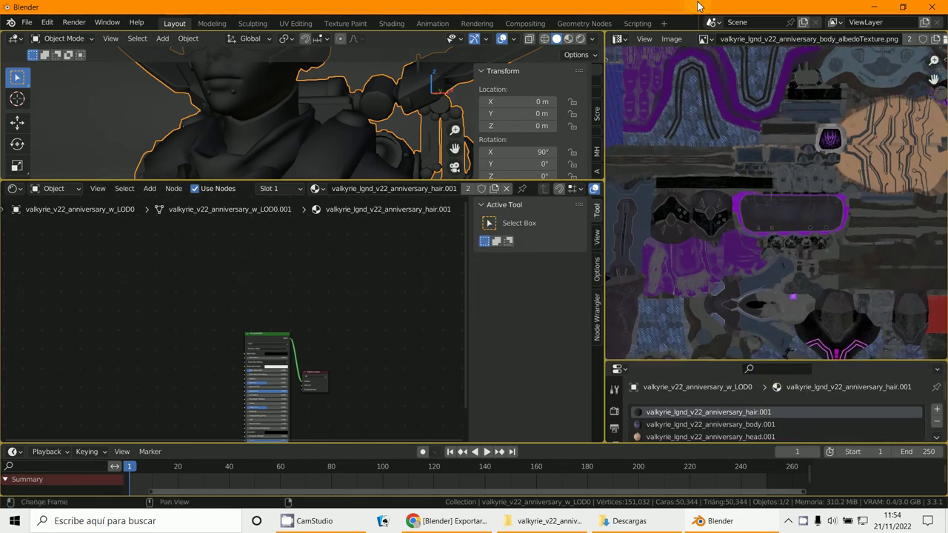
{"action": "left_click", "coordinate": [709, 40]}
{"action": "scroll", "coordinate": [732, 137], "scroll_direction": "down", "scroll_amount": 8}
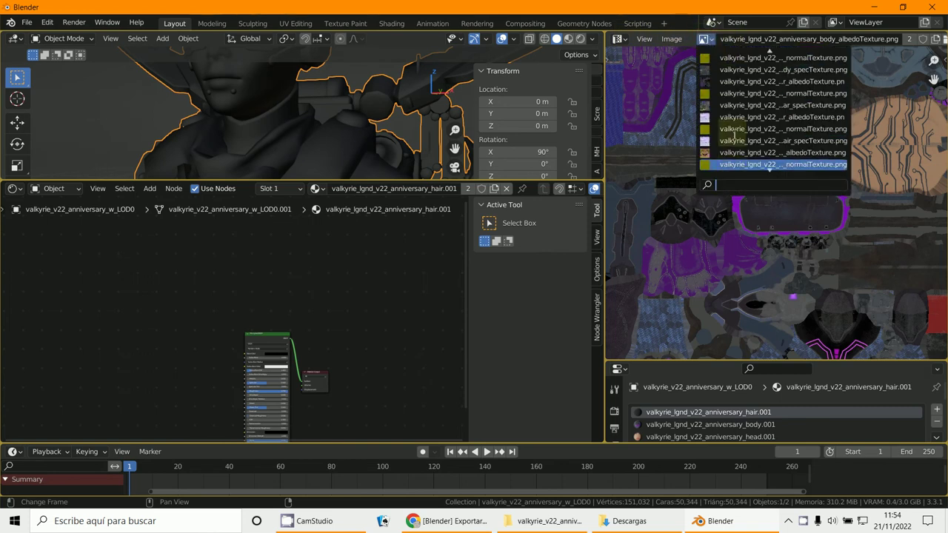
{"action": "scroll", "coordinate": [732, 137], "scroll_direction": "up", "scroll_amount": 3}
{"action": "left_click", "coordinate": [731, 115]}
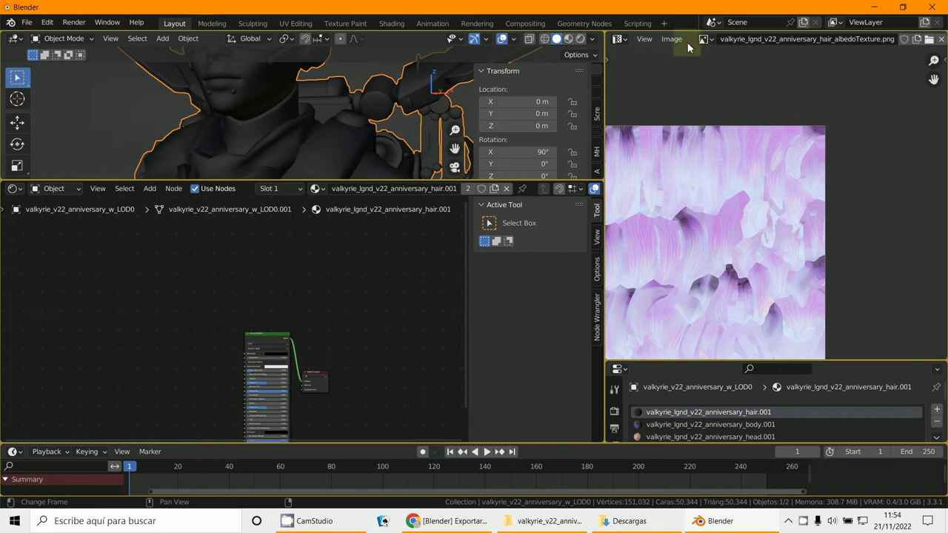
Step: Switch to the valkyrie_v22_anniversary_w folder, enter _images and open valkyrie_lgnd_v22_anniversary_body_aoTexture.png in the photo viewer
{"action": "left_click", "coordinate": [709, 40]}
{"action": "scroll", "coordinate": [709, 40], "scroll_direction": "down", "scroll_amount": 8}
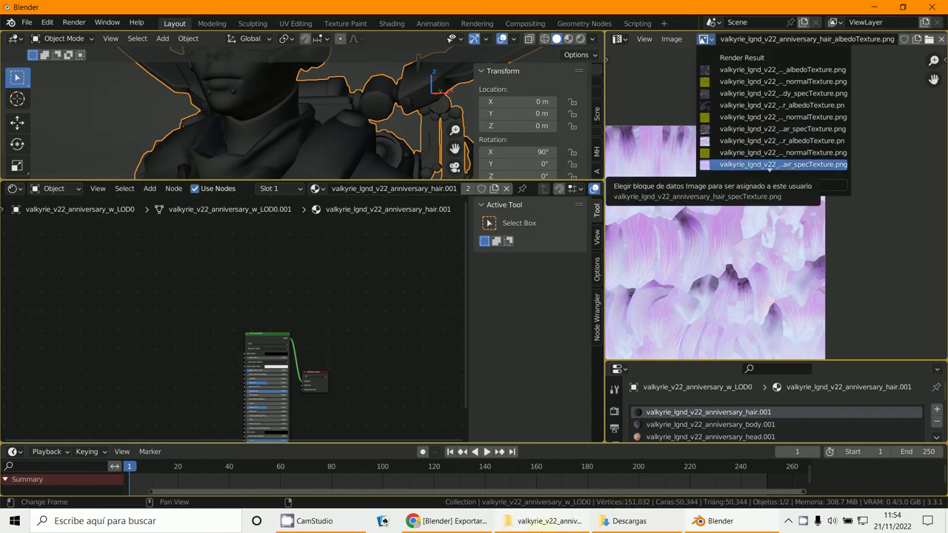
{"action": "left_click", "coordinate": [601, 517]}
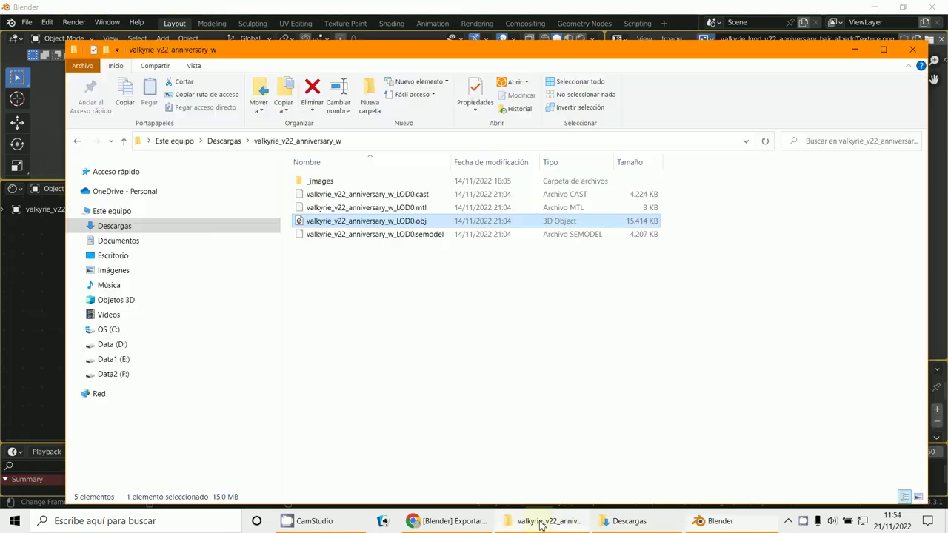
{"action": "left_click", "coordinate": [322, 185]}
{"action": "double_click", "coordinate": [323, 185]}
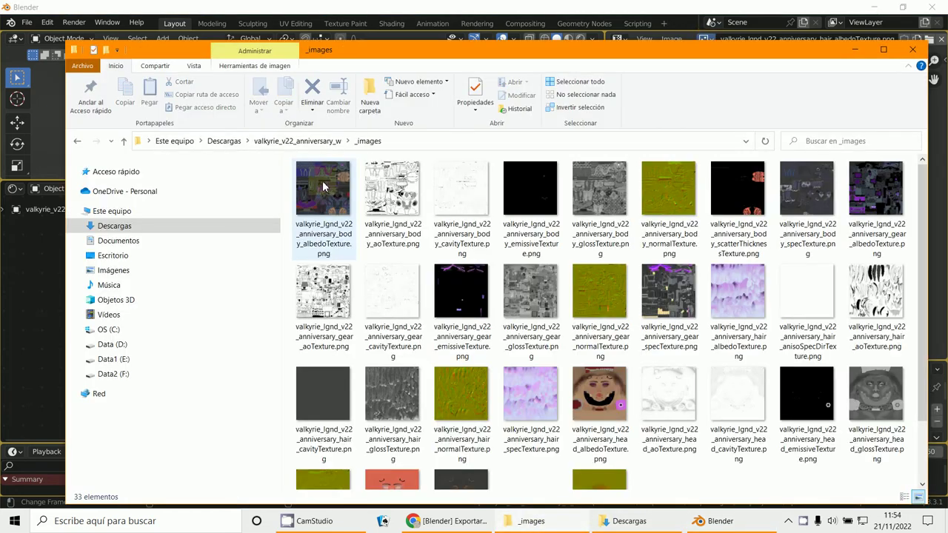
{"action": "left_click", "coordinate": [405, 199]}
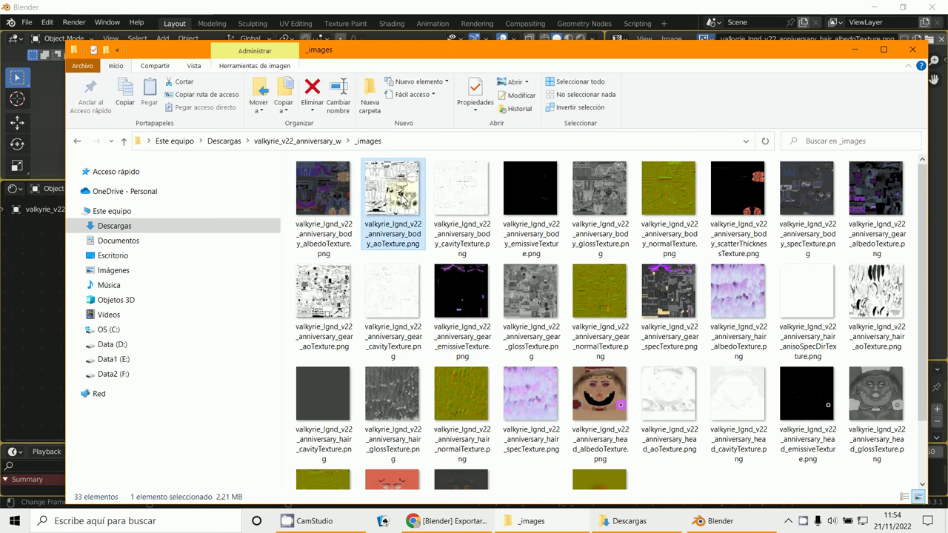
{"action": "double_click", "coordinate": [405, 199]}
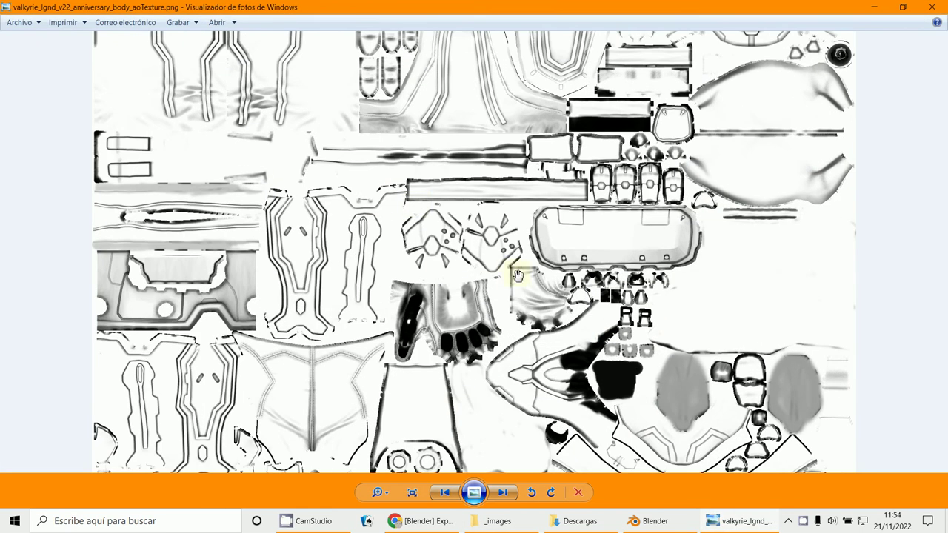
Step: Examine the body ambient occlusion texture closely, including the seams and suit panels
{"action": "scroll", "coordinate": [514, 277], "scroll_direction": "up", "scroll_amount": 2}
{"action": "scroll", "coordinate": [512, 277], "scroll_direction": "down", "scroll_amount": 3}
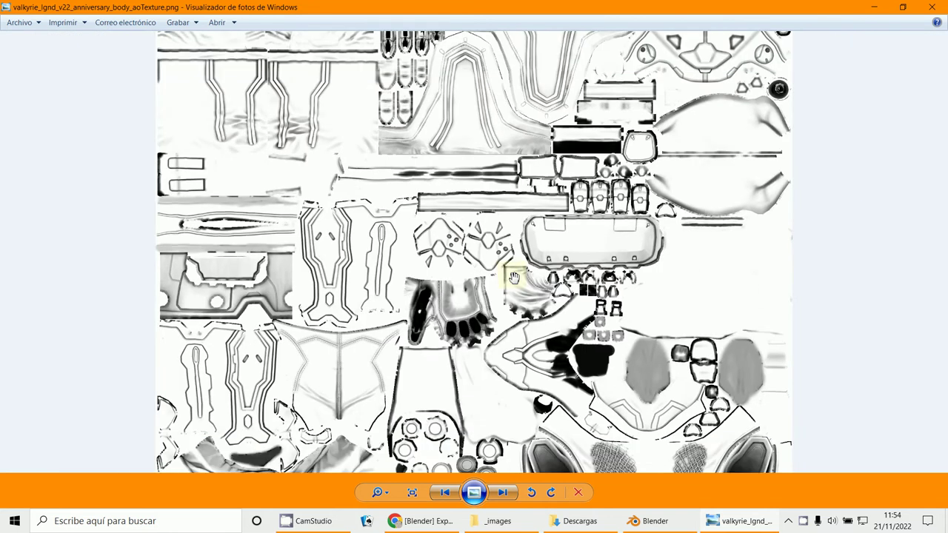
{"action": "right_click", "coordinate": [518, 274]}
{"action": "left_click", "coordinate": [700, 296]}
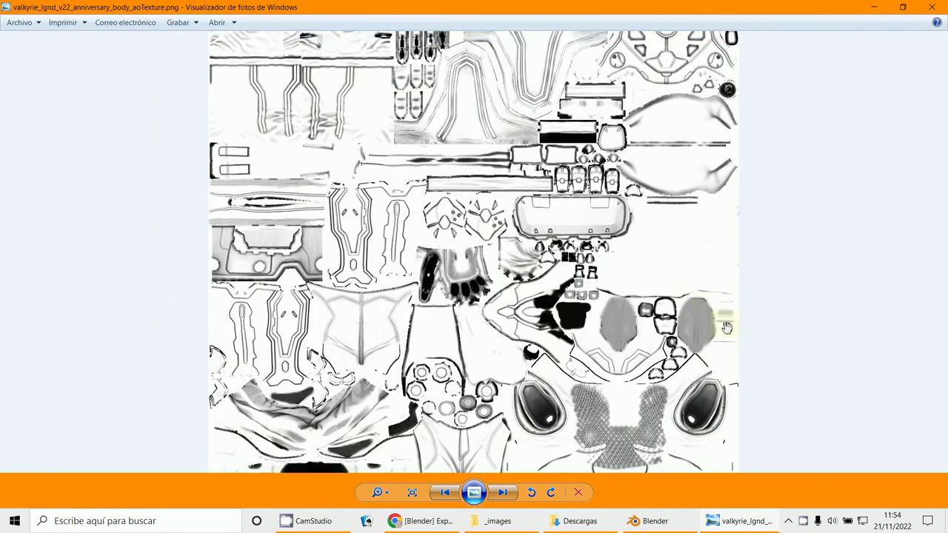
{"action": "scroll", "coordinate": [726, 327], "scroll_direction": "up", "scroll_amount": 3}
{"action": "scroll", "coordinate": [726, 327], "scroll_direction": "up", "scroll_amount": 2}
{"action": "scroll", "coordinate": [726, 327], "scroll_direction": "down", "scroll_amount": 3}
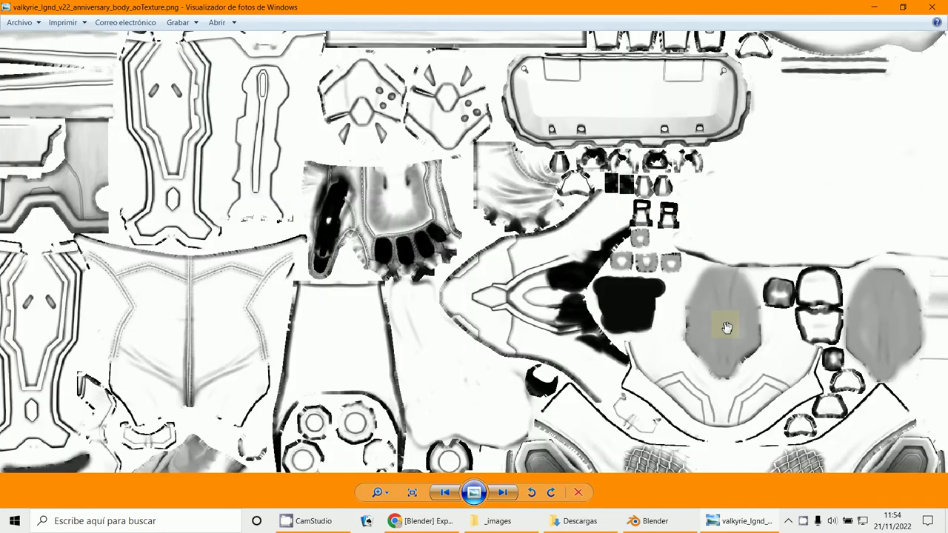
{"action": "scroll", "coordinate": [180, 281], "scroll_direction": "down", "scroll_amount": 1}
{"action": "scroll", "coordinate": [180, 286], "scroll_direction": "up", "scroll_amount": 1}
{"action": "scroll", "coordinate": [180, 287], "scroll_direction": "up", "scroll_amount": 3}
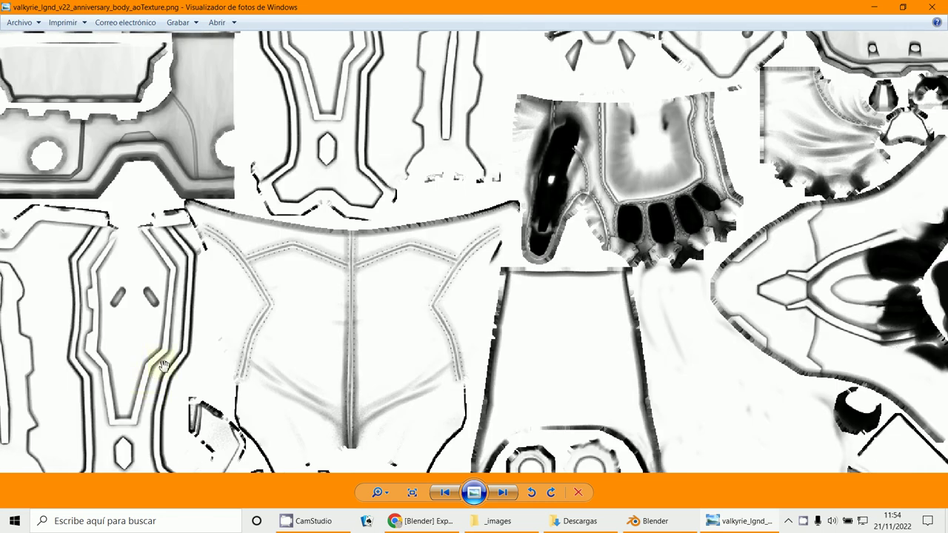
{"action": "scroll", "coordinate": [180, 317], "scroll_direction": "down", "scroll_amount": 2}
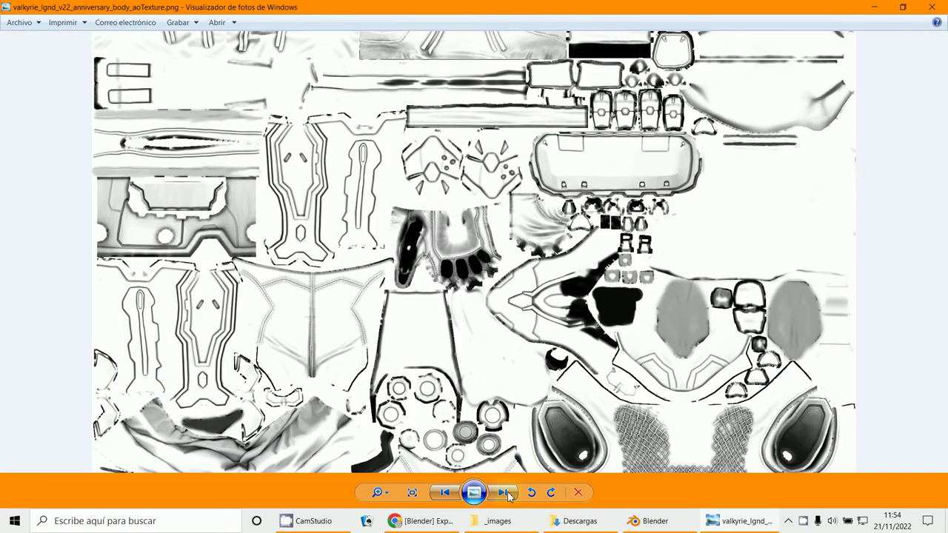
Step: Switch back to Blender, enlarge the 3D viewport and view the strap over the character's shoulder up close
{"action": "left_click", "coordinate": [656, 521]}
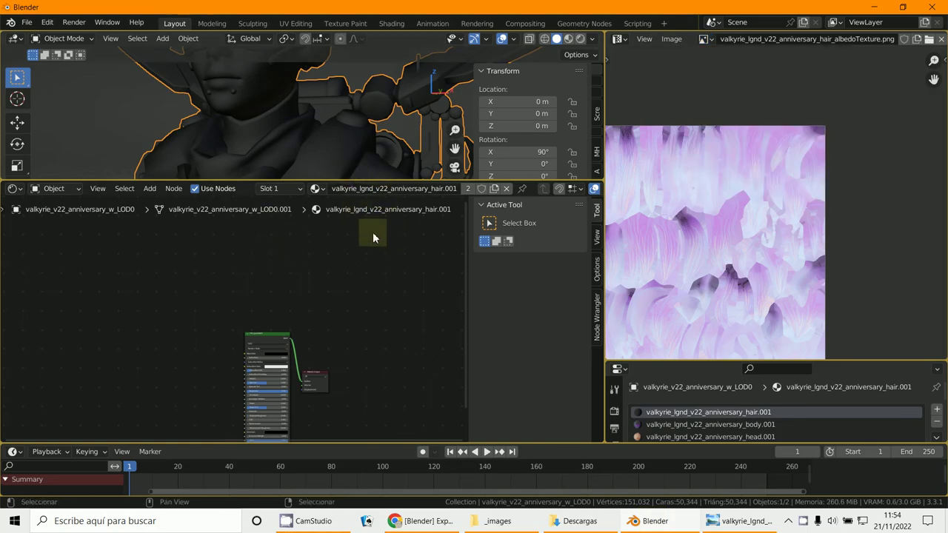
{"action": "left_click_drag", "start_coordinate": [338, 178], "coordinate": [355, 389]}
{"action": "scroll", "coordinate": [373, 339], "scroll_direction": "up", "scroll_amount": 4}
{"action": "middle_click_drag", "start_coordinate": [373, 339], "coordinate": [312, 257]}
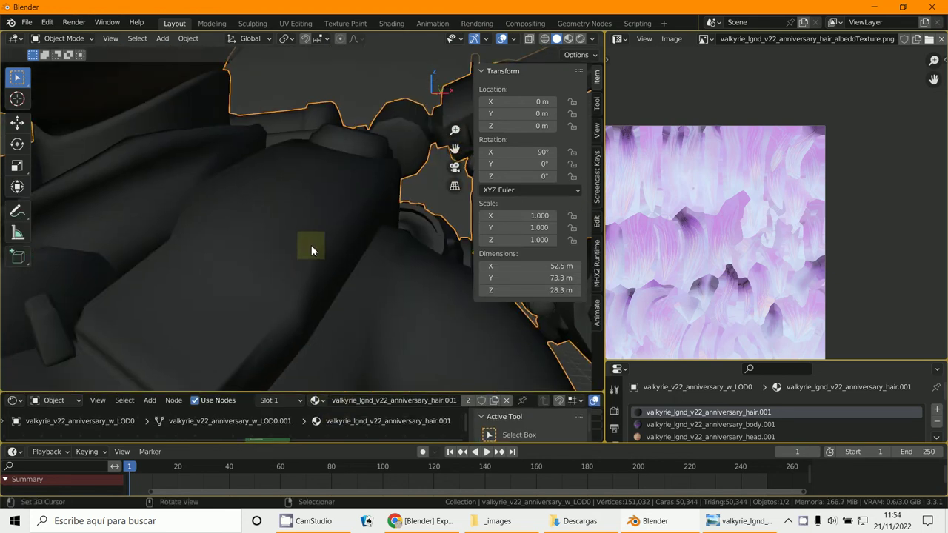
Step: Enter Edit Mode with face selection and select the seven triangles along the outer surface of the shoulder strap
{"action": "left_click", "coordinate": [68, 39]}
{"action": "left_click", "coordinate": [59, 64]}
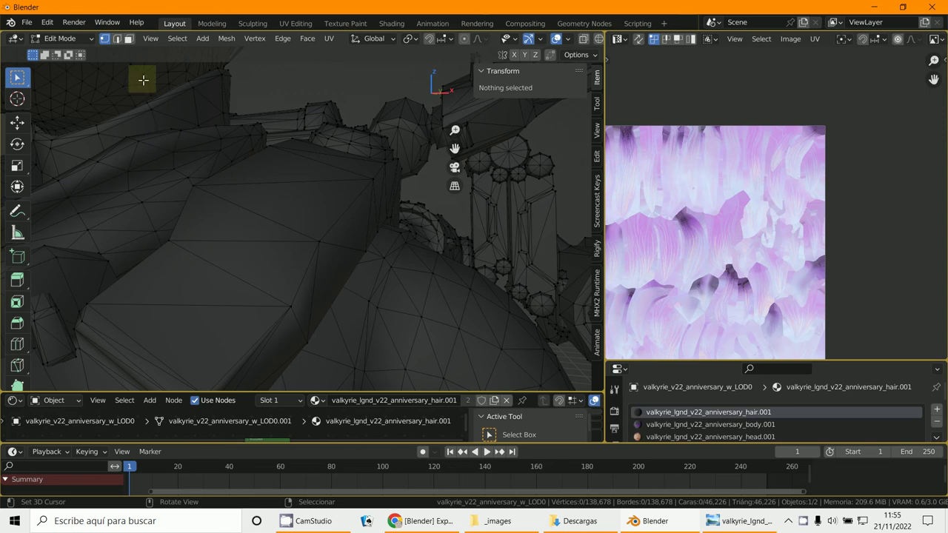
{"action": "left_click", "coordinate": [128, 39]}
{"action": "left_click", "coordinate": [152, 319]}
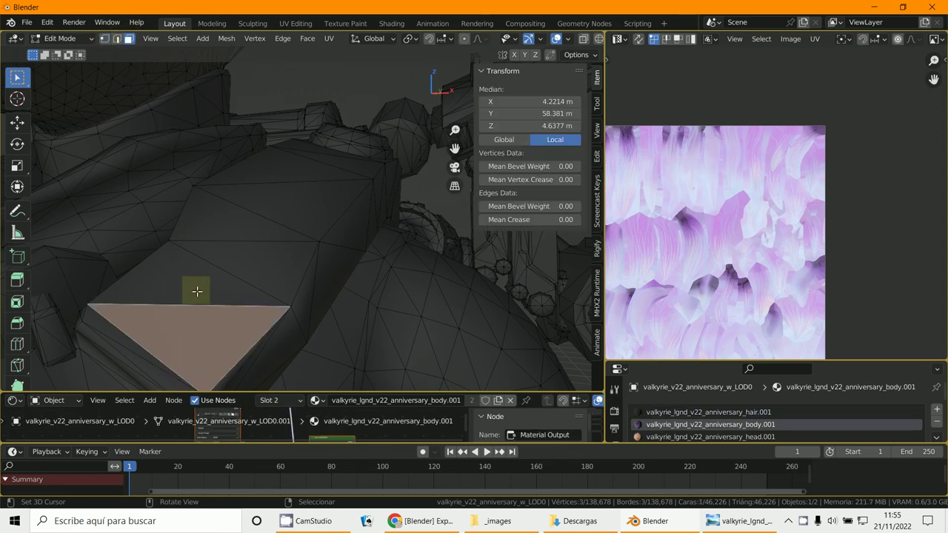
{"action": "left_click", "coordinate": [195, 288], "text": "shift"}
{"action": "left_click", "coordinate": [260, 259], "text": "shift"}
{"action": "left_click", "coordinate": [248, 228], "text": "shift"}
{"action": "left_click", "coordinate": [289, 211], "text": "shift"}
{"action": "left_click", "coordinate": [307, 172], "text": "shift"}
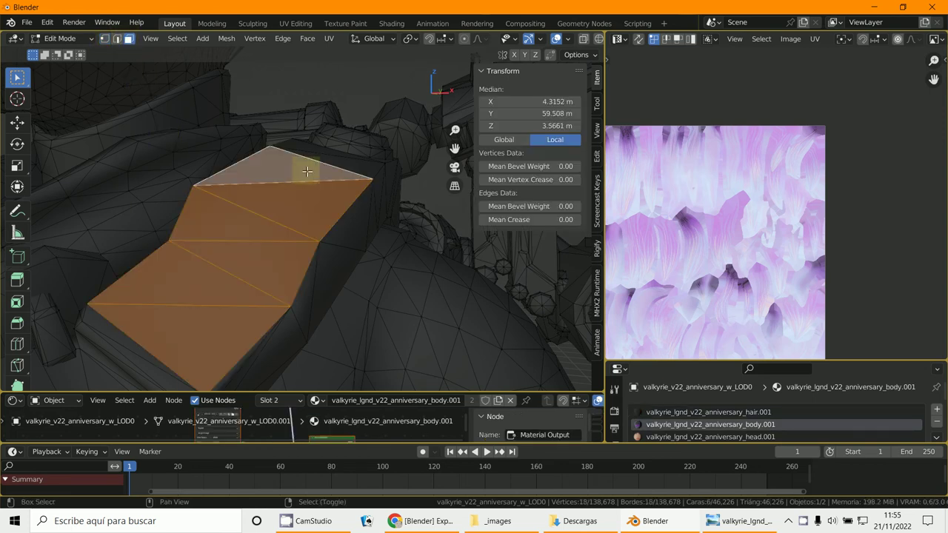
{"action": "left_click", "coordinate": [354, 160], "text": "shift"}
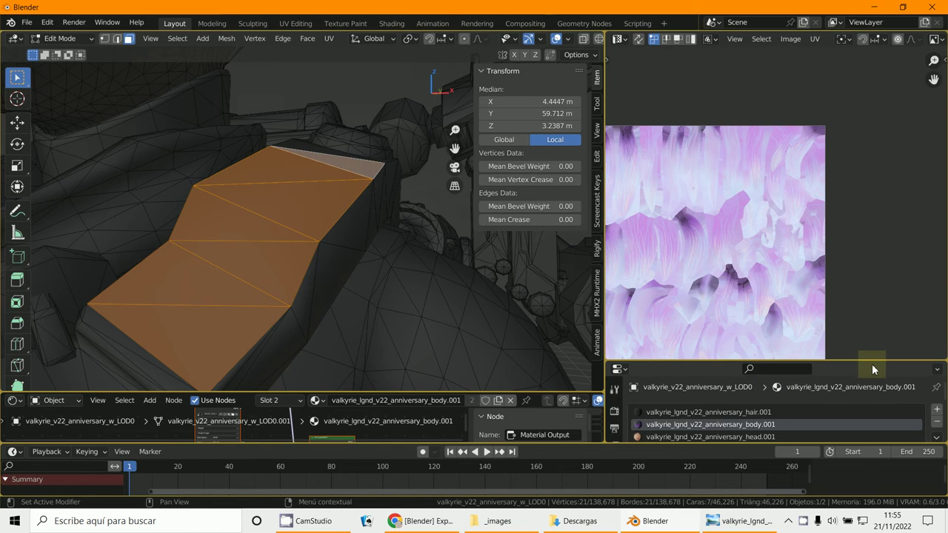
Step: Return to Object Mode, enlarge the material properties area and remove all five material slots from the body object
{"action": "left_click_drag", "start_coordinate": [870, 361], "coordinate": [859, 132]}
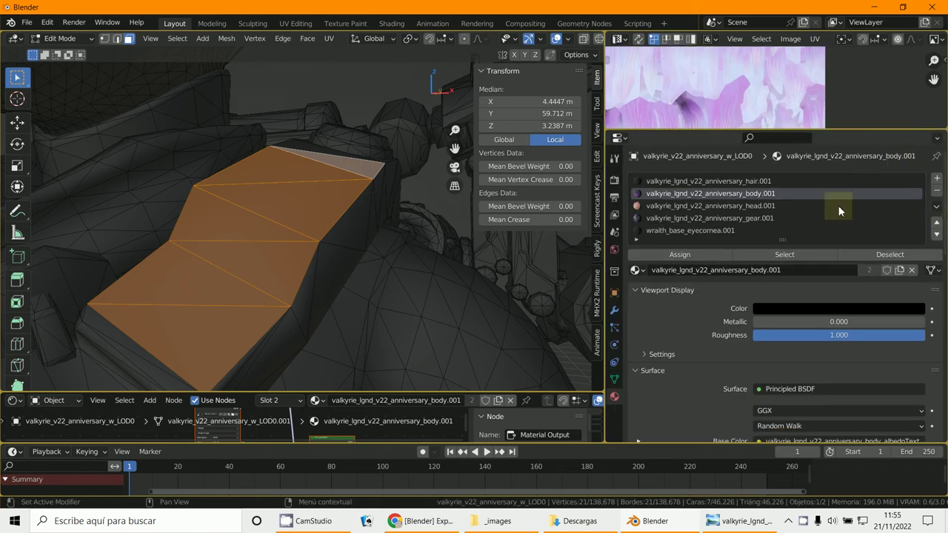
{"action": "left_click", "coordinate": [67, 38]}
{"action": "left_click", "coordinate": [63, 51]}
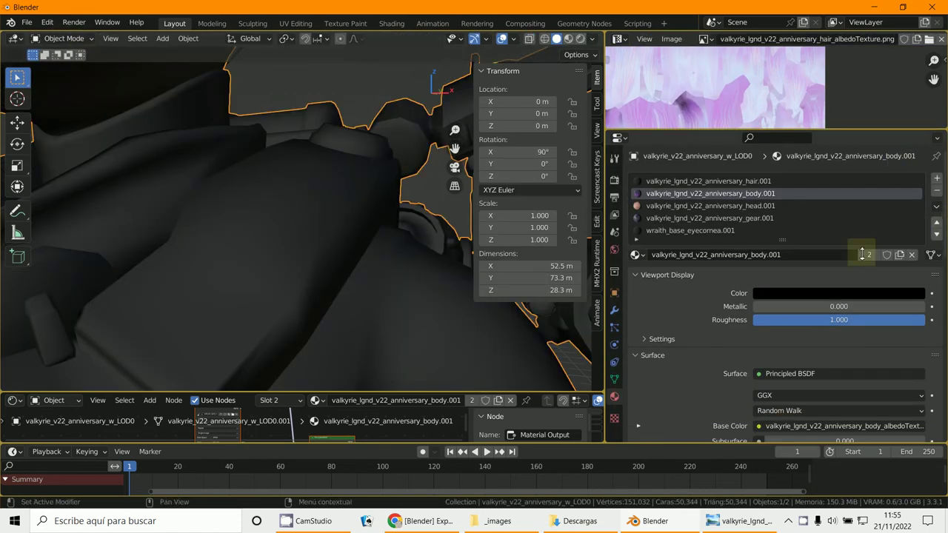
{"action": "left_click", "coordinate": [936, 191]}
{"action": "left_click", "coordinate": [937, 191]}
{"action": "left_click", "coordinate": [937, 191]}
{"action": "left_click", "coordinate": [937, 191]}
{"action": "left_click", "coordinate": [936, 191]}
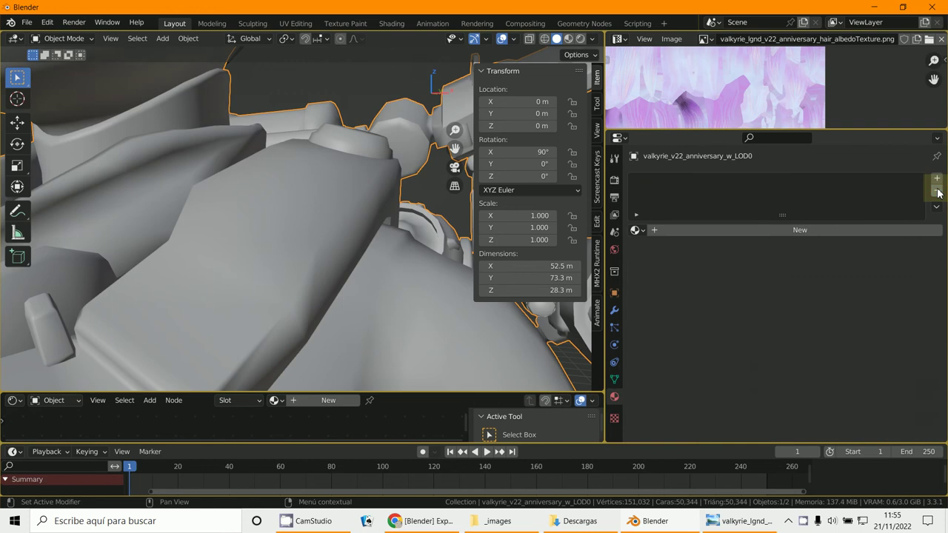
Step: Apply Shade Flat to the body object
{"action": "scroll", "coordinate": [259, 249], "scroll_direction": "down", "scroll_amount": 3}
{"action": "scroll", "coordinate": [256, 246], "scroll_direction": "up", "scroll_amount": 2}
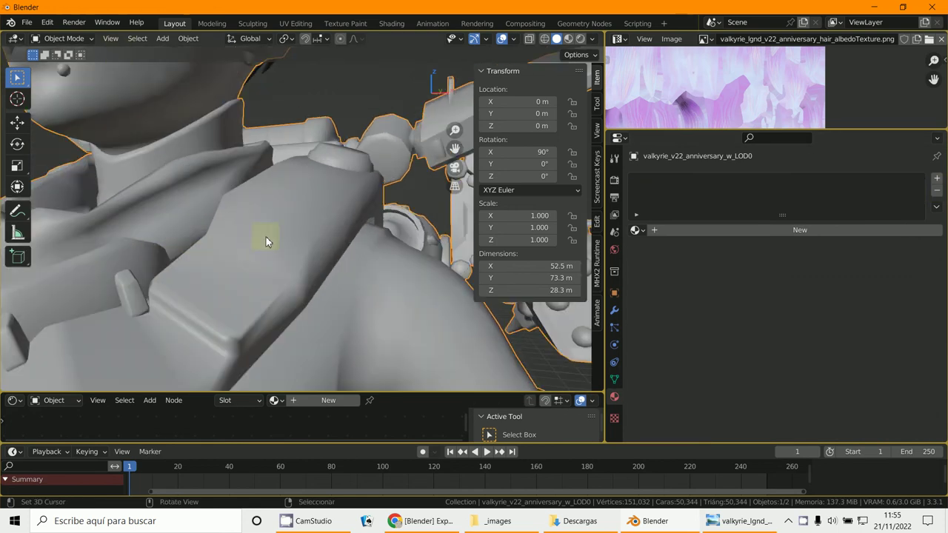
{"action": "scroll", "coordinate": [267, 239], "scroll_direction": "down", "scroll_amount": 3}
{"action": "left_click", "coordinate": [187, 38]}
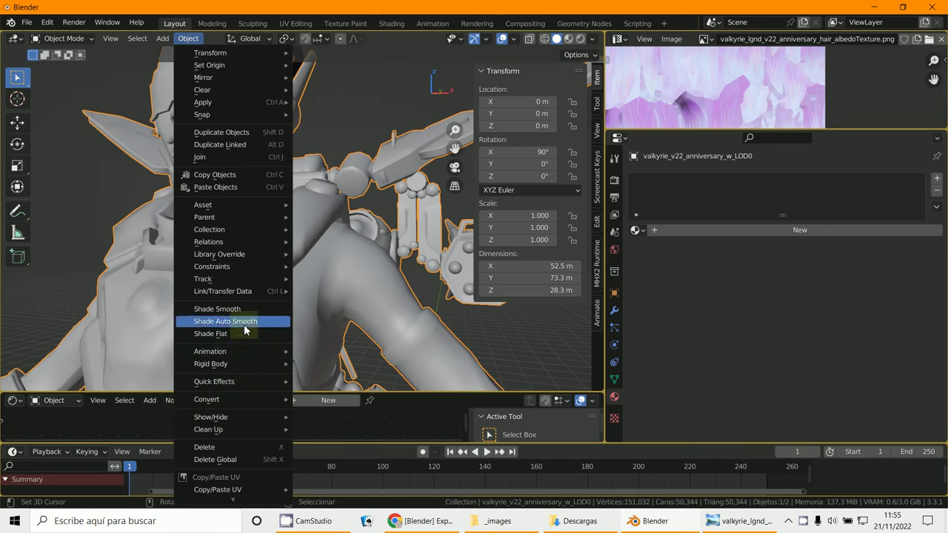
{"action": "left_click", "coordinate": [218, 334]}
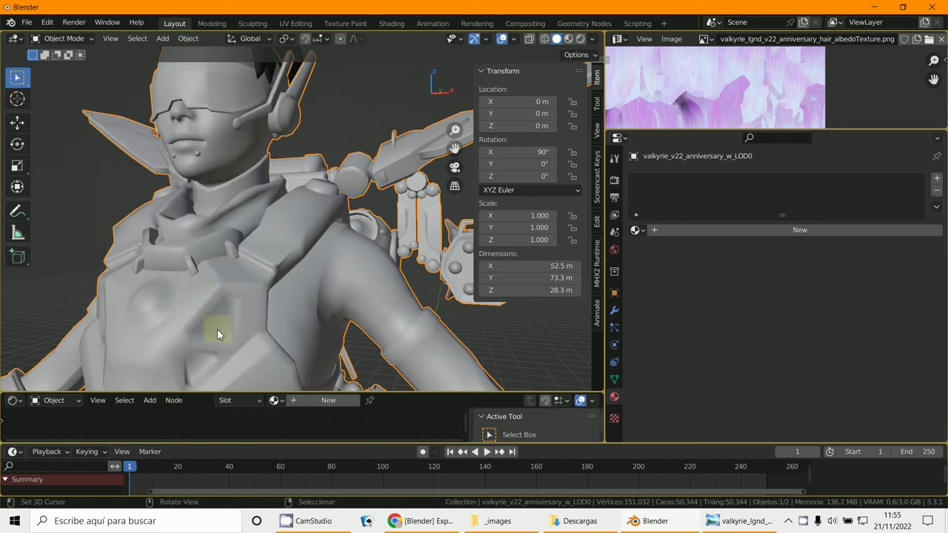
{"action": "scroll", "coordinate": [347, 231], "scroll_direction": "up", "scroll_amount": 2}
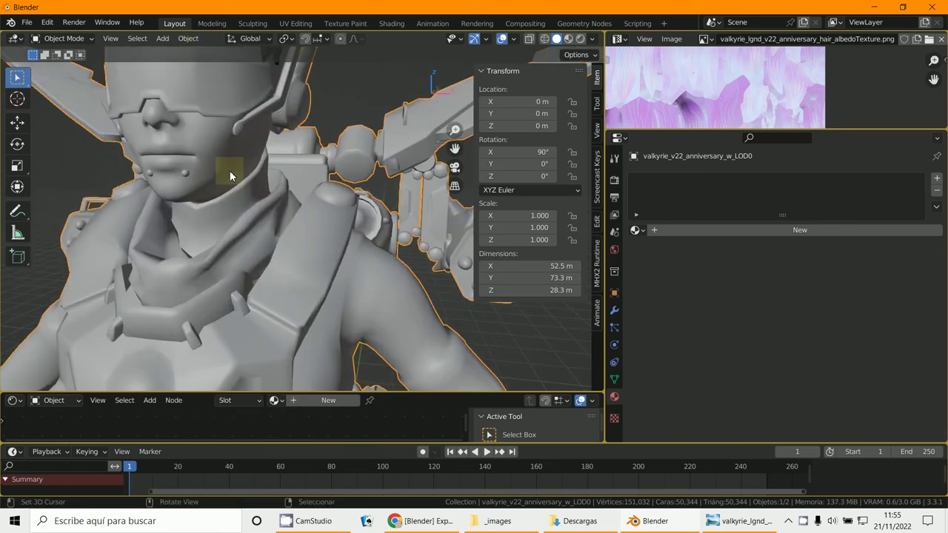
Step: In Edit Mode with vertex selection, select all of the body mesh and merge its vertices by distance
{"action": "left_click", "coordinate": [60, 39]}
{"action": "left_click", "coordinate": [57, 68]}
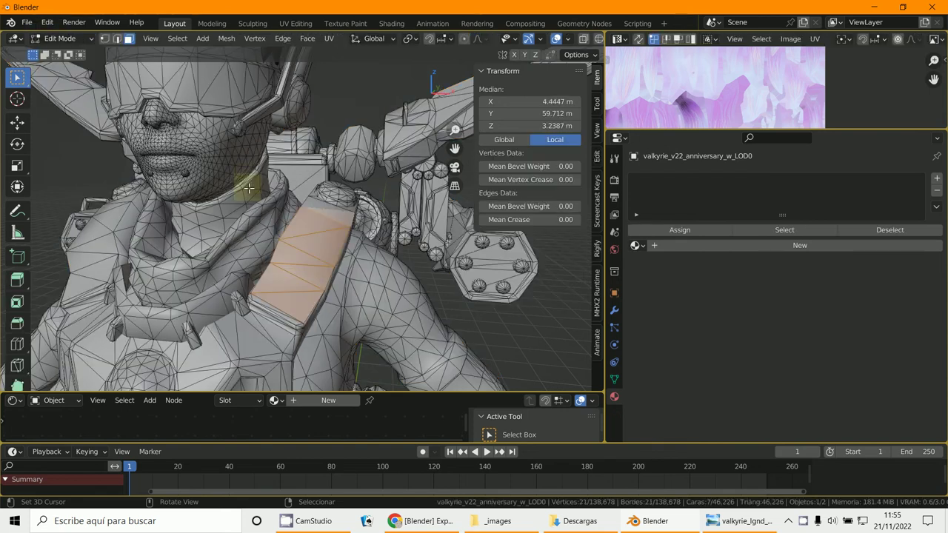
{"action": "left_click", "coordinate": [105, 39]}
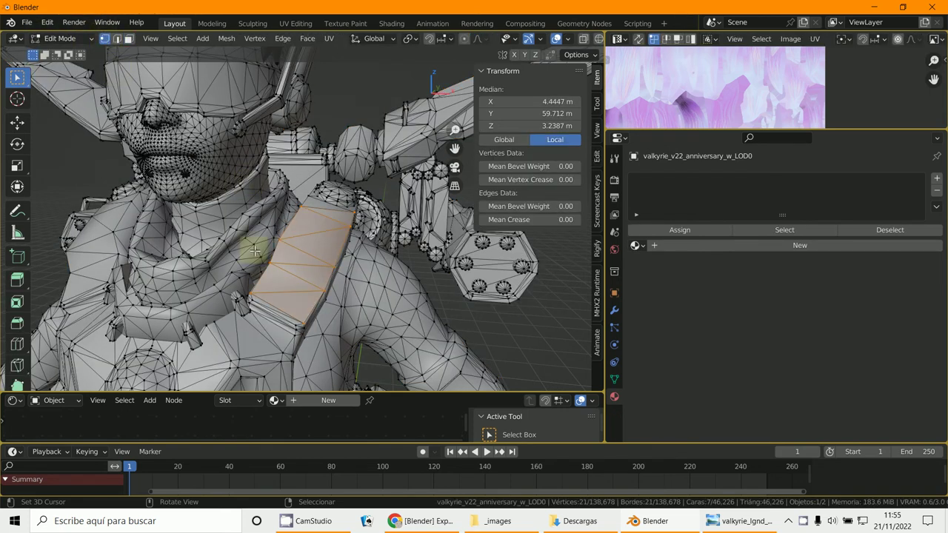
{"action": "key", "text": "a"}
{"action": "key", "text": "m"}
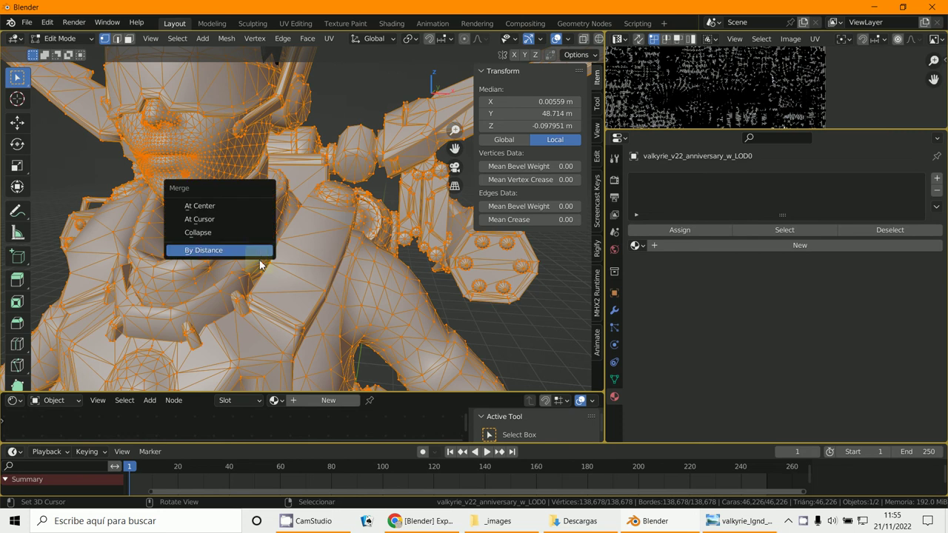
{"action": "left_click", "coordinate": [220, 252]}
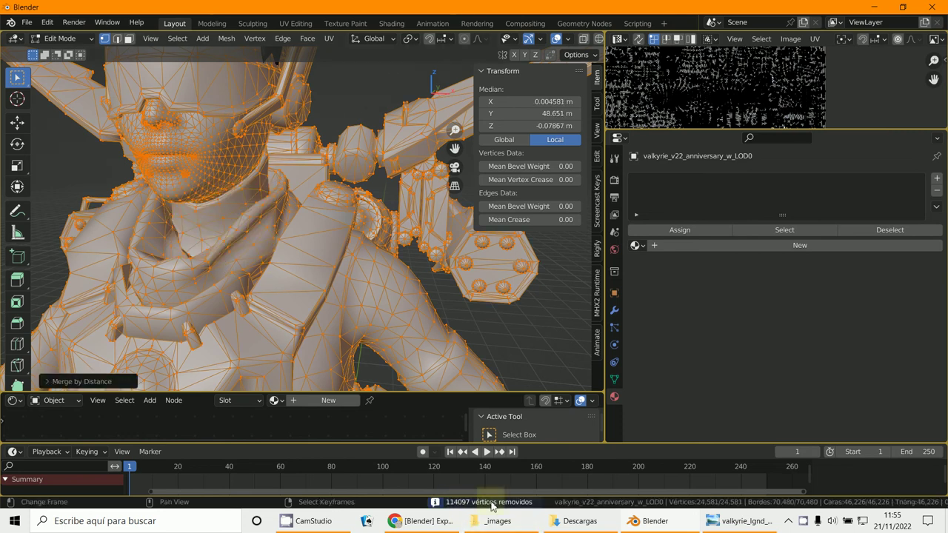
Step: Widen the 3D viewport and turn on the Face Orientation overlay
{"action": "middle_click_drag", "start_coordinate": [288, 286], "coordinate": [258, 304]}
{"action": "scroll", "coordinate": [258, 304], "scroll_direction": "up", "scroll_amount": 5}
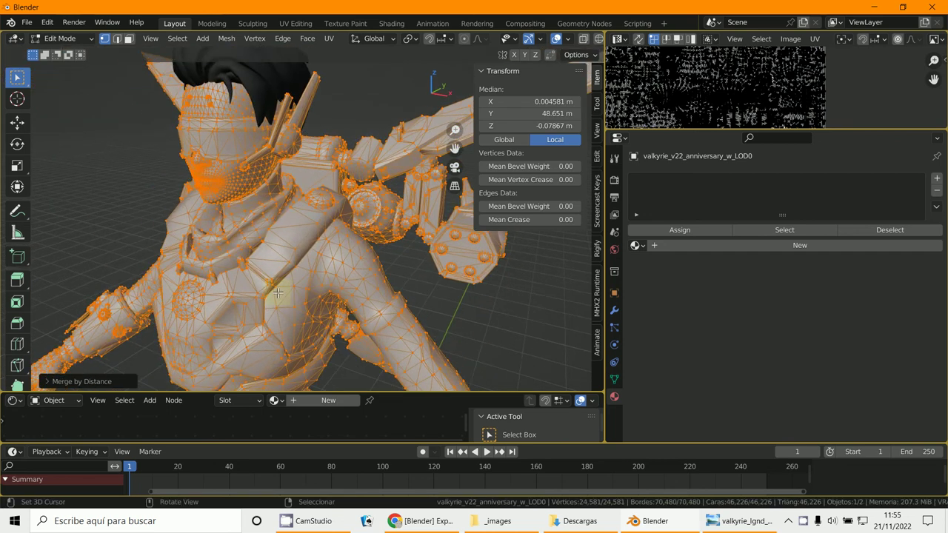
{"action": "scroll", "coordinate": [280, 319], "scroll_direction": "down", "scroll_amount": 4}
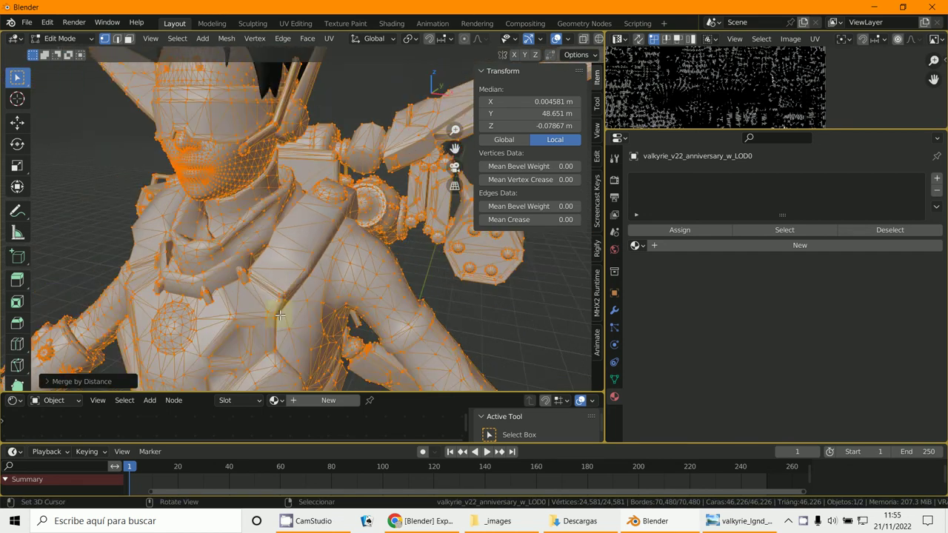
{"action": "left_click", "coordinate": [542, 39]}
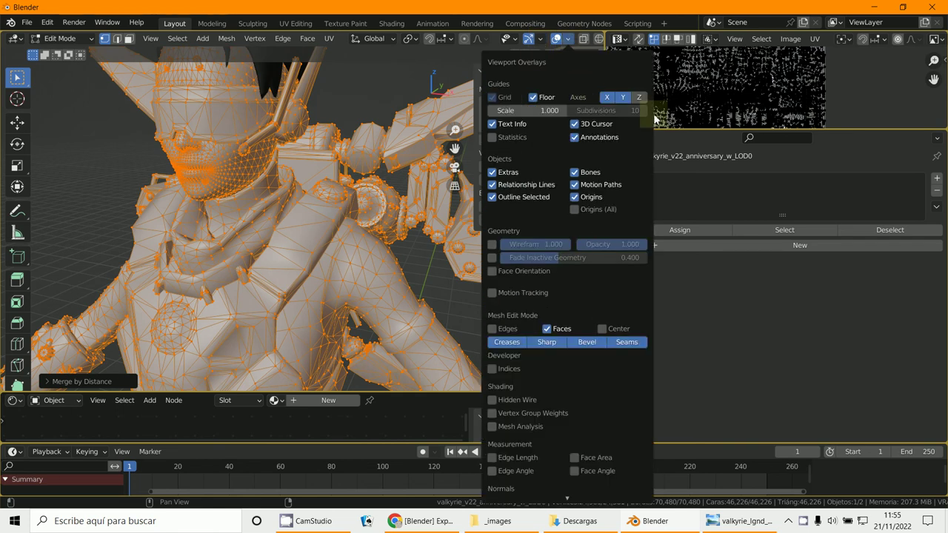
{"action": "left_click_drag", "start_coordinate": [606, 282], "coordinate": [728, 280]}
{"action": "left_click", "coordinate": [716, 39]}
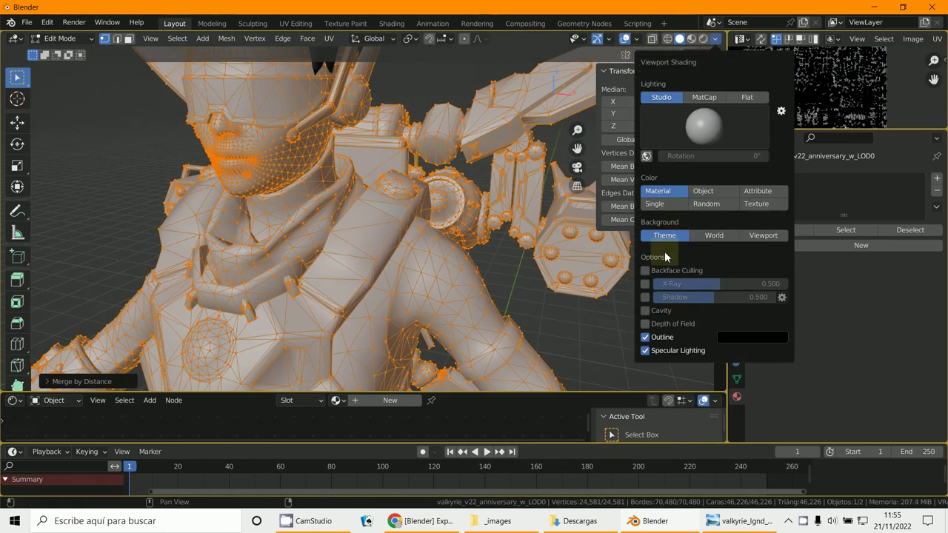
{"action": "left_click", "coordinate": [637, 38]}
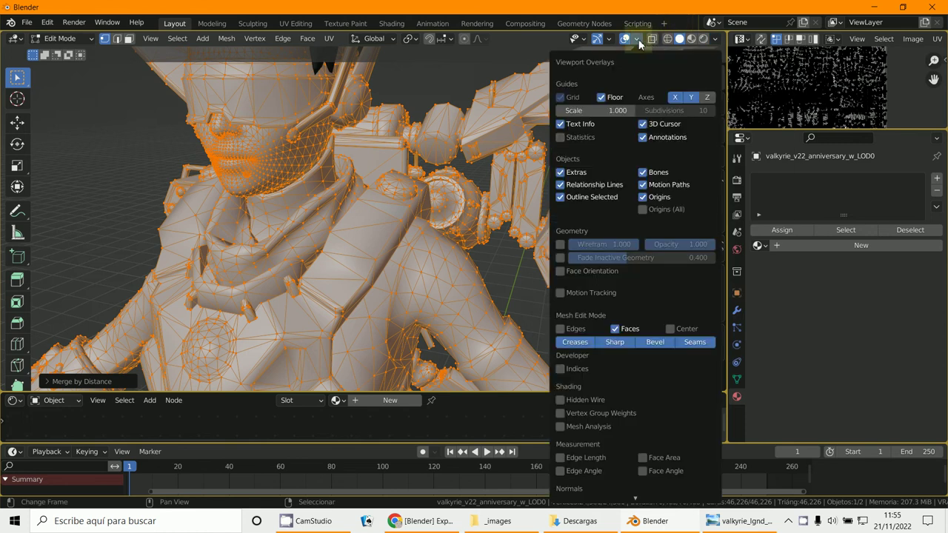
{"action": "left_click", "coordinate": [561, 271]}
{"action": "key", "text": "n"}
Step: Examine the face orientation colouring over the whole figure and close up around the shoulder
{"action": "scroll", "coordinate": [356, 207], "scroll_direction": "down", "scroll_amount": 5}
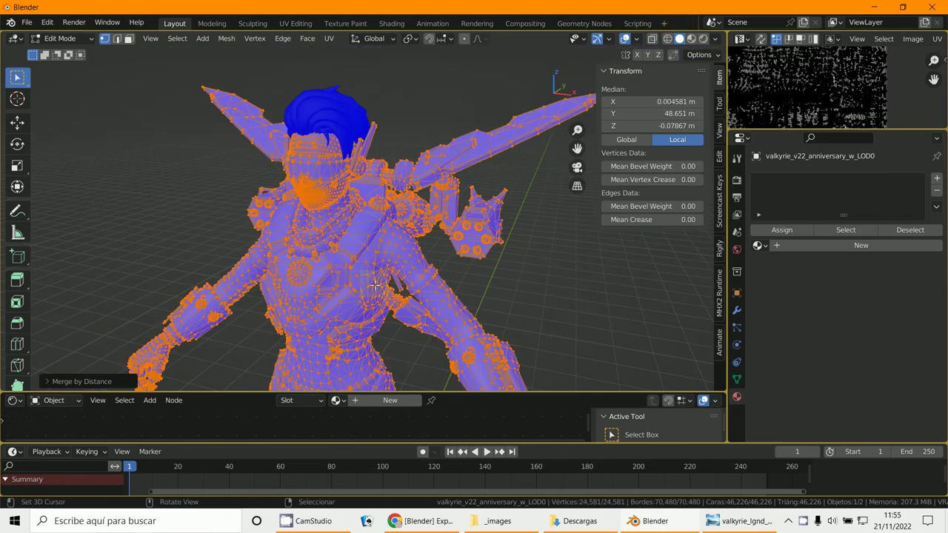
{"action": "middle_click_drag", "start_coordinate": [355, 208], "coordinate": [397, 179]}
{"action": "scroll", "coordinate": [398, 172], "scroll_direction": "down", "scroll_amount": 4}
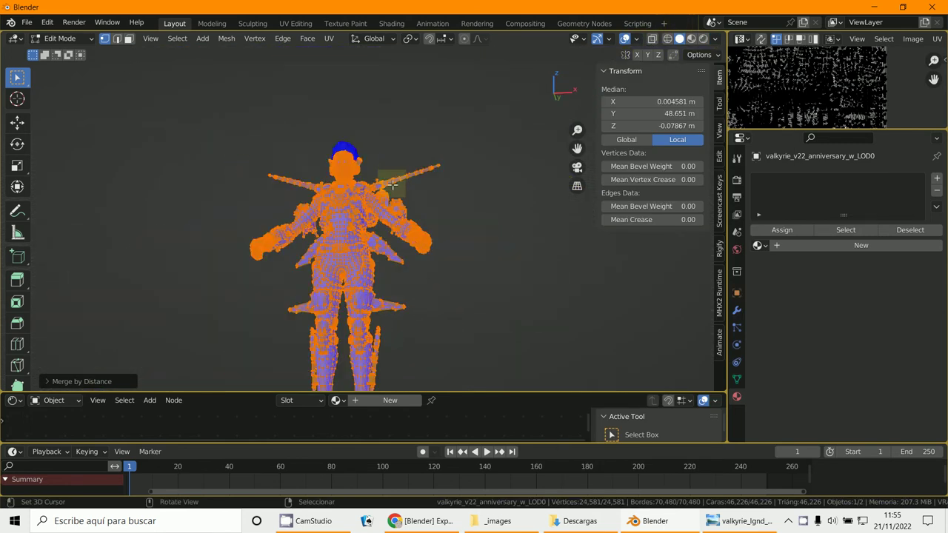
{"action": "scroll", "coordinate": [392, 184], "scroll_direction": "up", "scroll_amount": 5}
{"action": "middle_click_drag", "start_coordinate": [401, 230], "coordinate": [316, 291]}
{"action": "scroll", "coordinate": [316, 291], "scroll_direction": "up", "scroll_amount": 6}
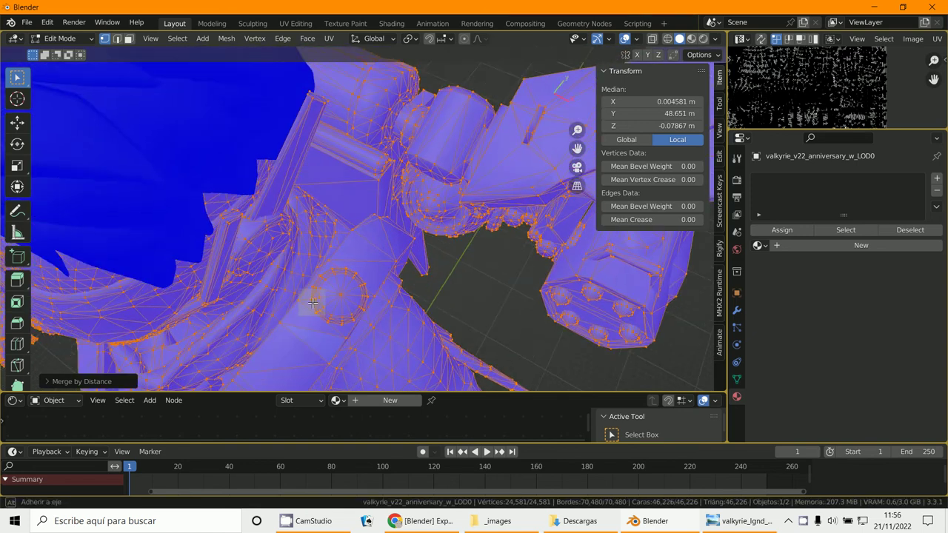
{"action": "scroll", "coordinate": [313, 271], "scroll_direction": "up", "scroll_amount": 3}
{"action": "scroll", "coordinate": [340, 267], "scroll_direction": "down", "scroll_amount": 6}
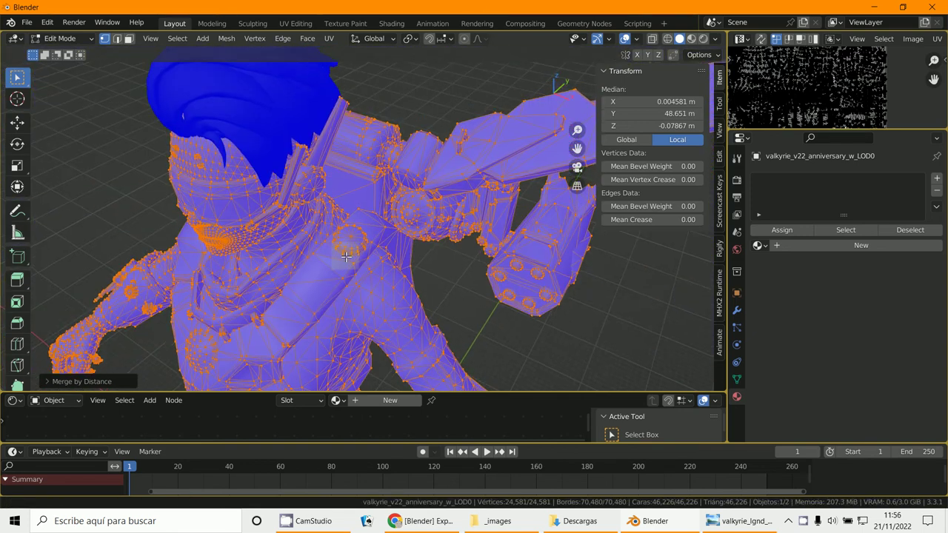
{"action": "scroll", "coordinate": [346, 257], "scroll_direction": "up", "scroll_amount": 5}
Step: Select all linked vertices of the round button on the shoulder strap and try moving it away from the strap
{"action": "left_click", "coordinate": [348, 286]}
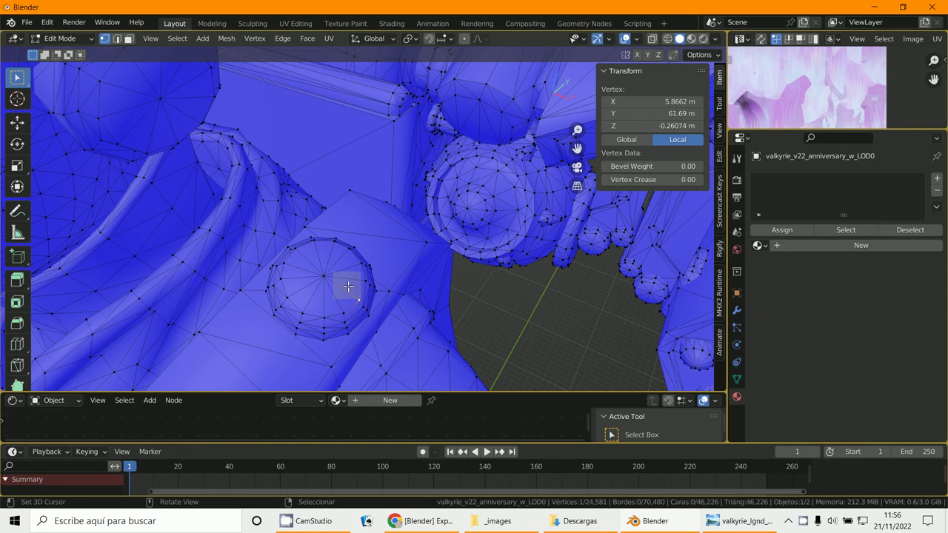
{"action": "key", "text": "l"}
{"action": "key", "text": "g"}
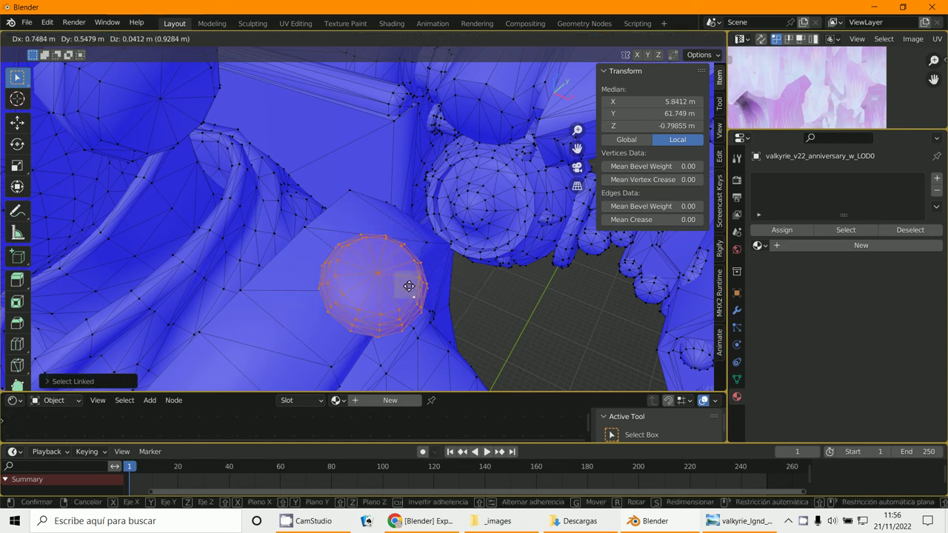
{"action": "left_click", "coordinate": [360, 331]}
{"action": "middle_click_drag", "start_coordinate": [360, 331], "coordinate": [381, 287]}
{"action": "scroll", "coordinate": [381, 274], "scroll_direction": "up", "scroll_amount": 3}
{"action": "scroll", "coordinate": [383, 266], "scroll_direction": "down", "scroll_amount": 3}
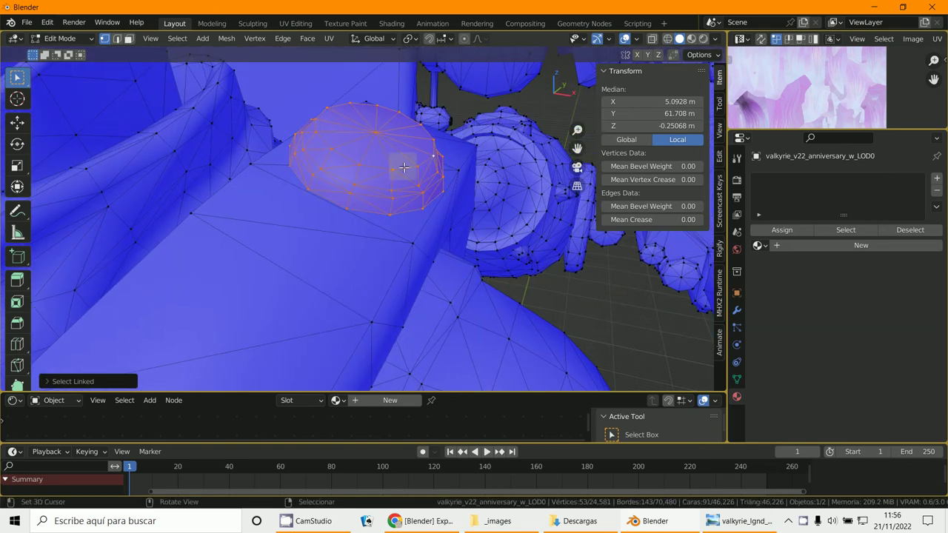
Step: Separate the selected shoulder button into its own object and return to Object Mode
{"action": "key", "text": "p"}
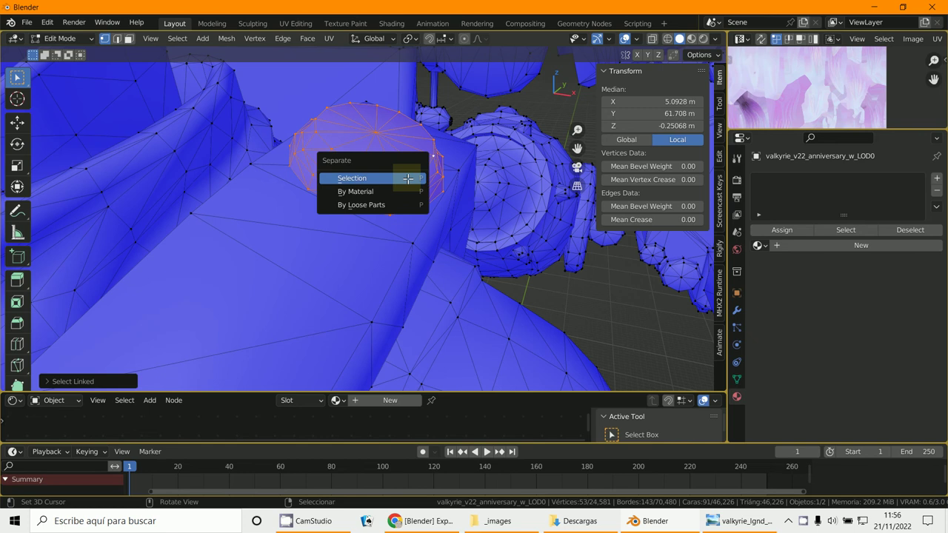
{"action": "left_click", "coordinate": [408, 178]}
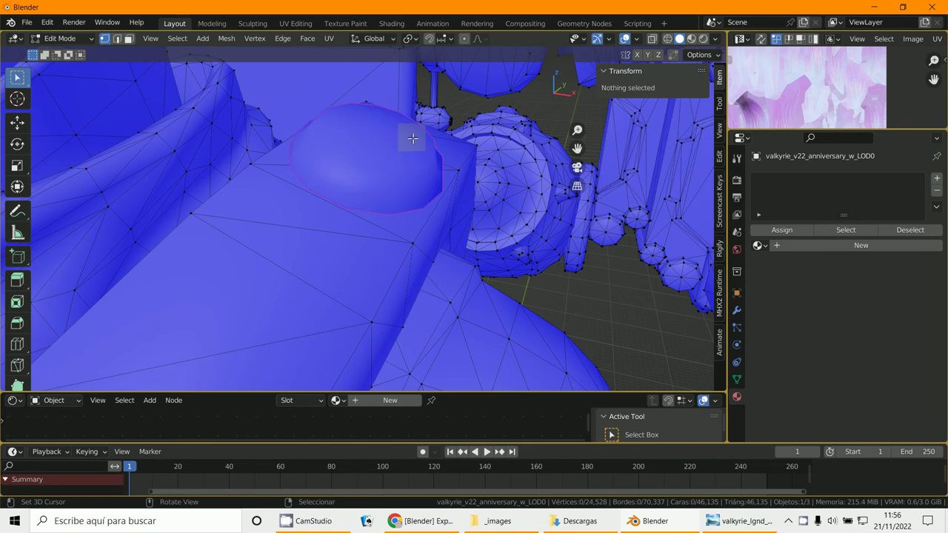
{"action": "left_click", "coordinate": [60, 38]}
{"action": "left_click", "coordinate": [59, 53]}
Step: Select the separated shoulder button object and turn off the Face Orientation overlay
{"action": "left_click", "coordinate": [384, 167]}
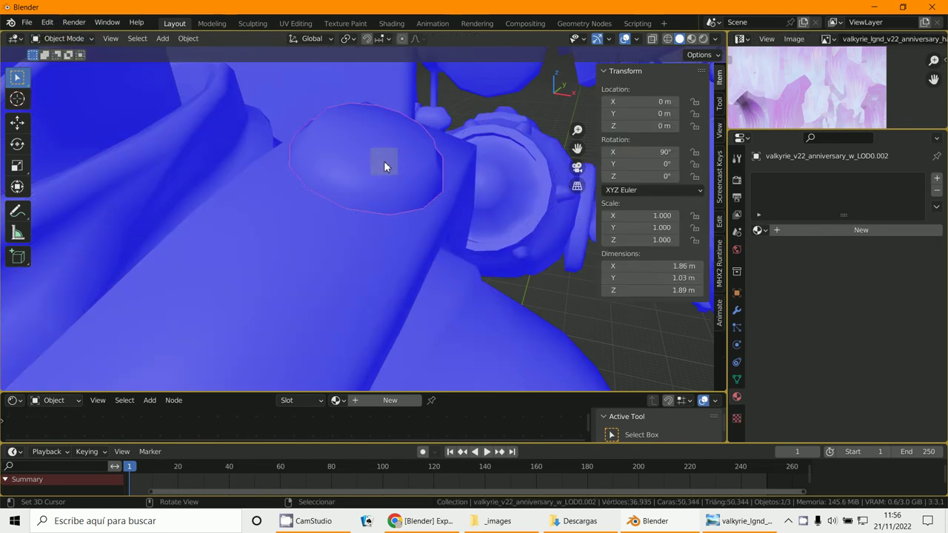
{"action": "left_click", "coordinate": [634, 39]}
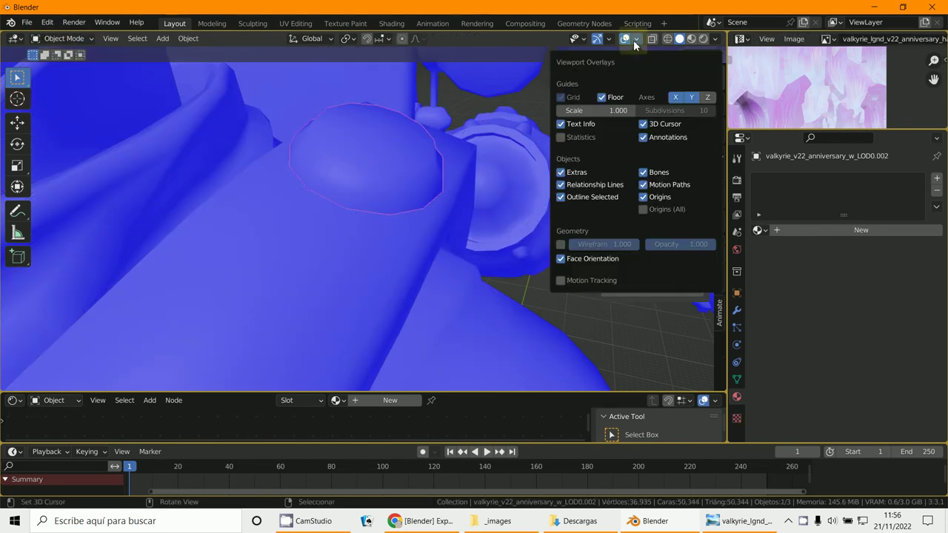
{"action": "left_click", "coordinate": [560, 259]}
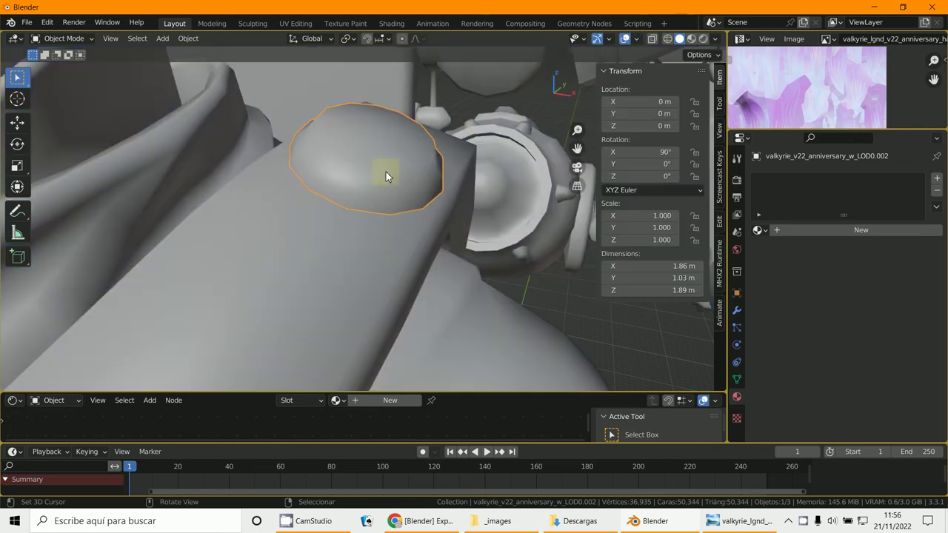
Step: Try an Auto Boolean Union of the shoulder button with the body using Bool Tool, and undo it
{"action": "left_click", "coordinate": [297, 243]}
{"action": "left_click", "coordinate": [367, 177]}
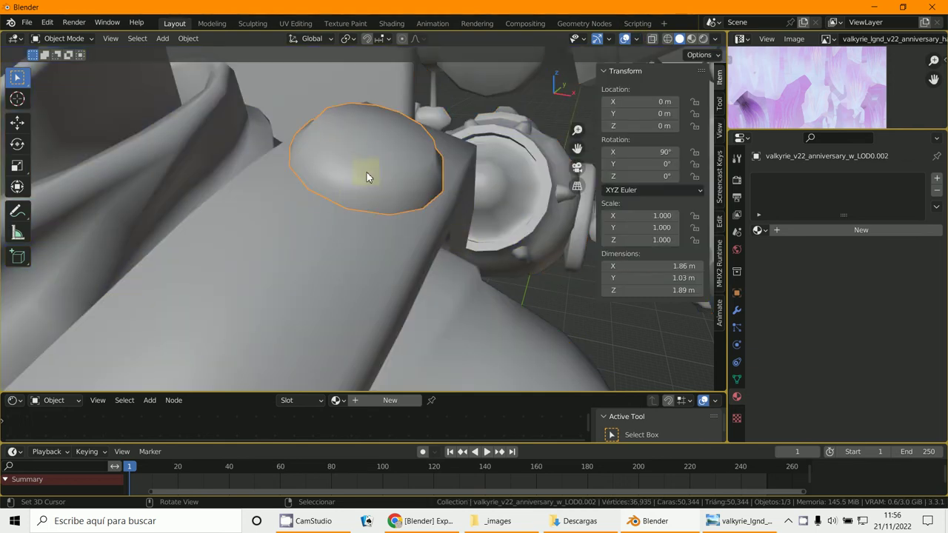
{"action": "left_click", "coordinate": [297, 248], "text": "shift"}
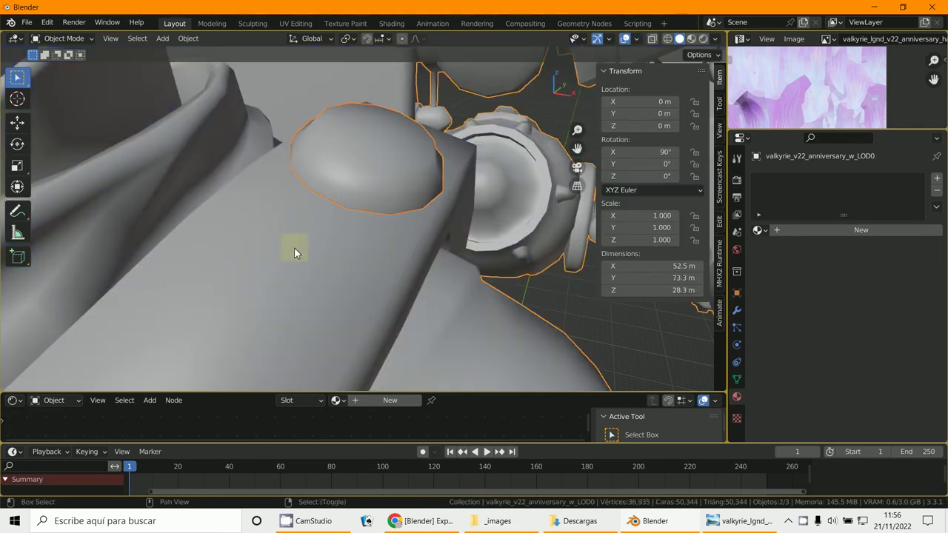
{"action": "left_click", "coordinate": [722, 229]}
{"action": "left_click", "coordinate": [657, 134]}
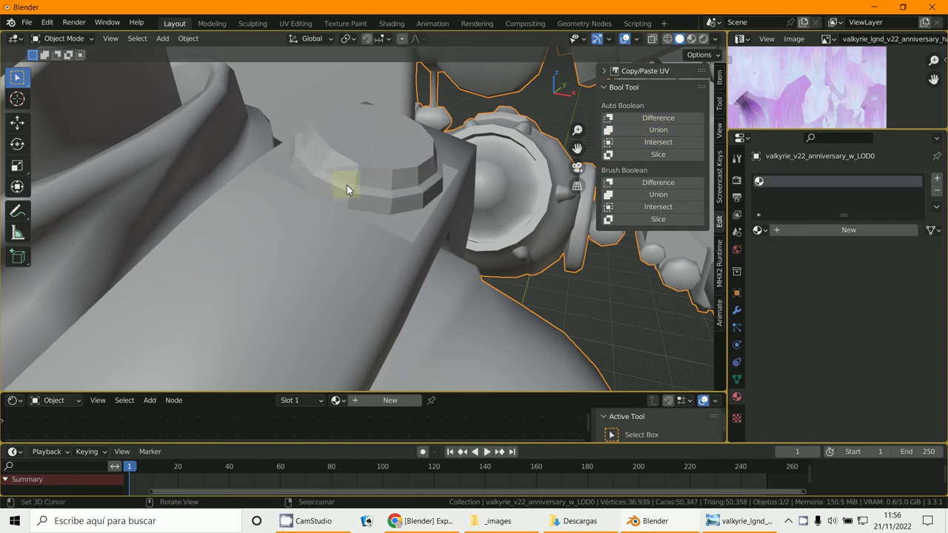
{"action": "key", "text": "ctrl+z"}
Step: Select the shoulder button followed by the body and combine them with Bool Tool's Auto Boolean Union
{"action": "left_click", "coordinate": [398, 197]}
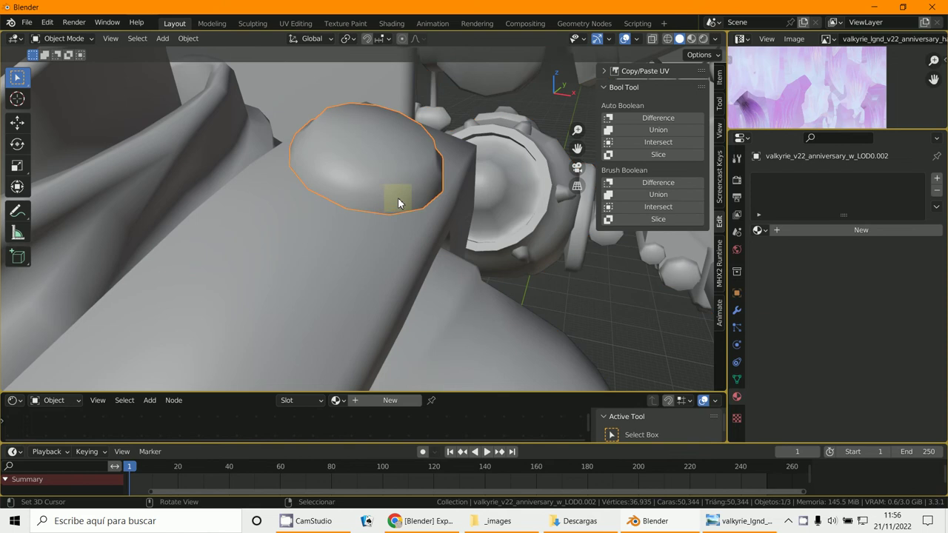
{"action": "left_click", "coordinate": [737, 310]}
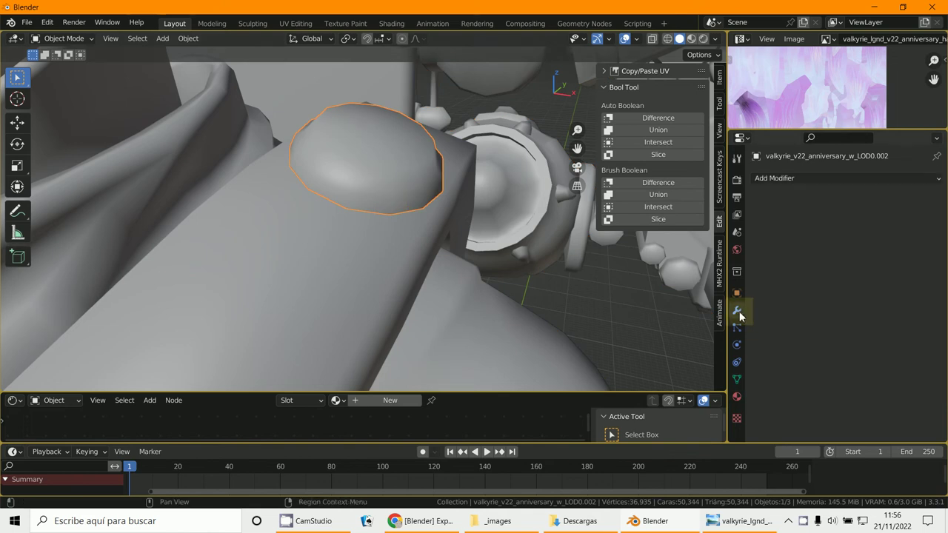
{"action": "left_click", "coordinate": [314, 241]}
{"action": "left_click", "coordinate": [363, 178]}
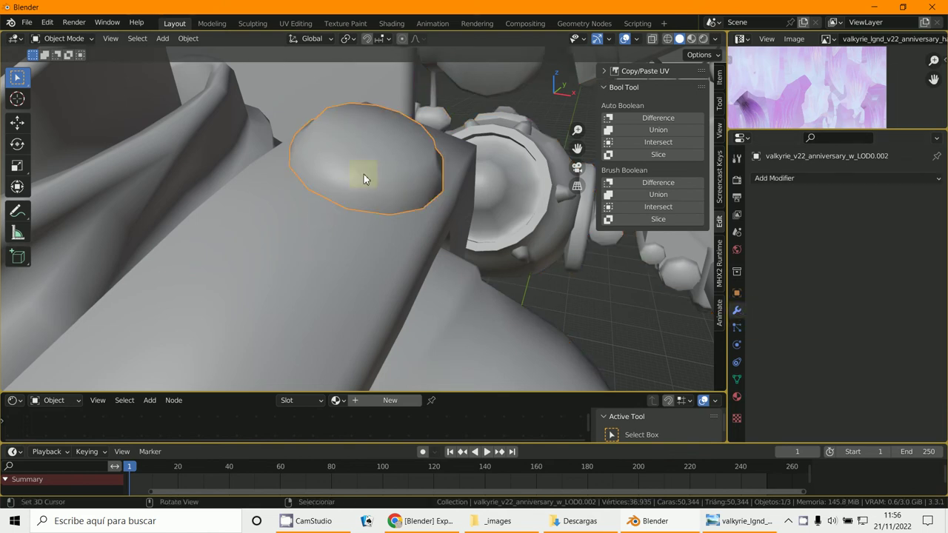
{"action": "left_click", "coordinate": [335, 253], "text": "shift"}
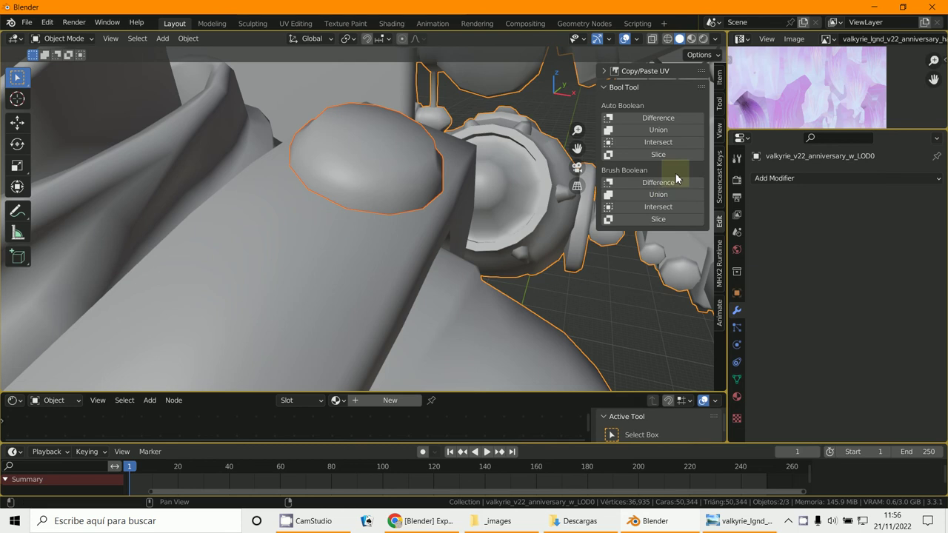
{"action": "left_click", "coordinate": [666, 133]}
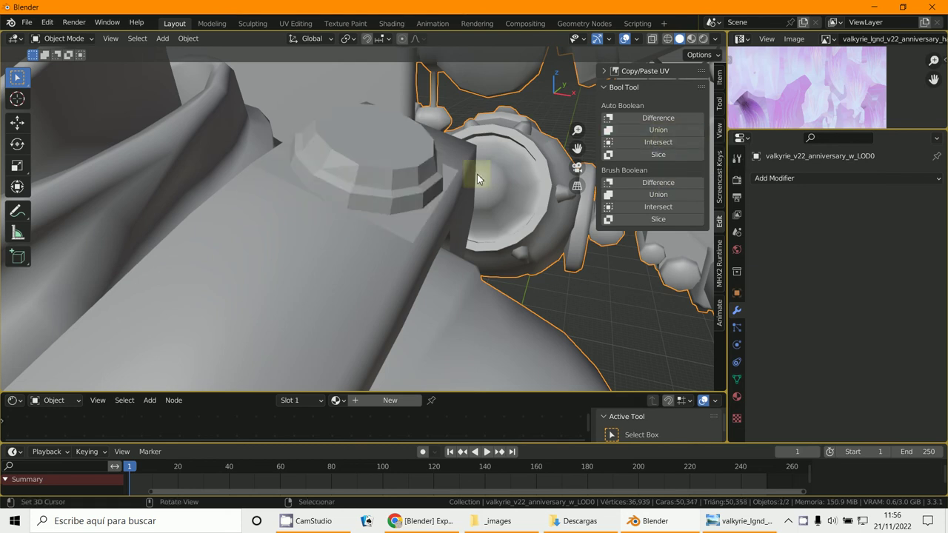
{"action": "left_click_drag", "start_coordinate": [322, 235], "coordinate": [318, 233]}
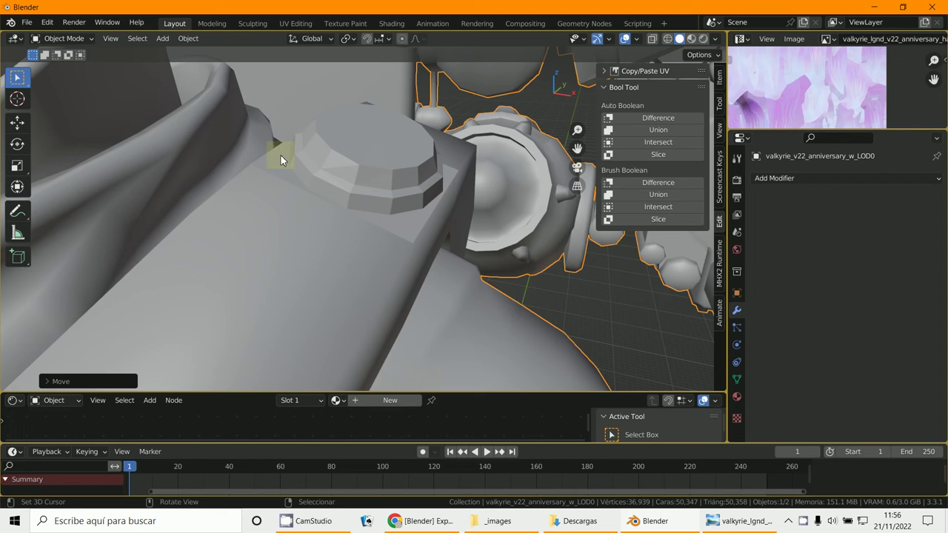
Step: Enter Edit Mode on the combined body and deselect all of its vertices
{"action": "left_click", "coordinate": [63, 39]}
{"action": "left_click", "coordinate": [63, 65]}
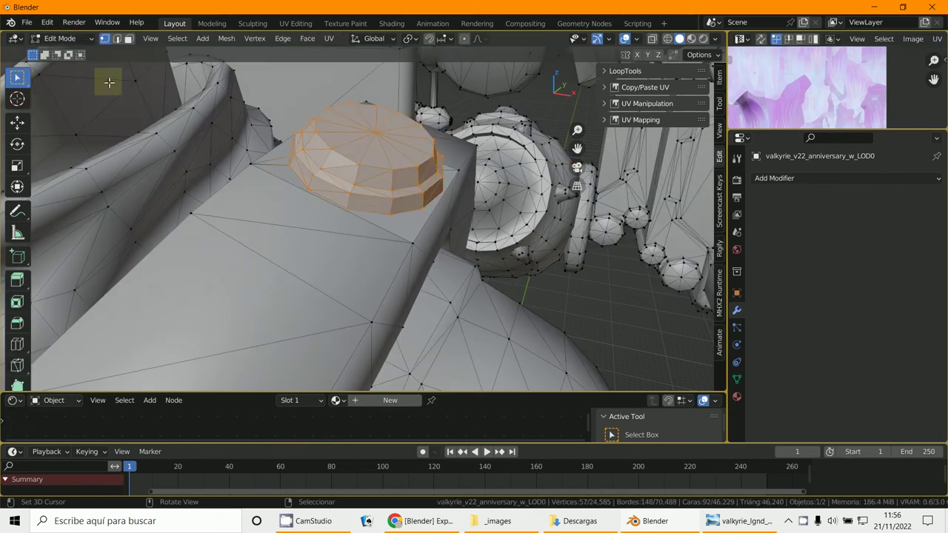
{"action": "left_click", "coordinate": [365, 221]}
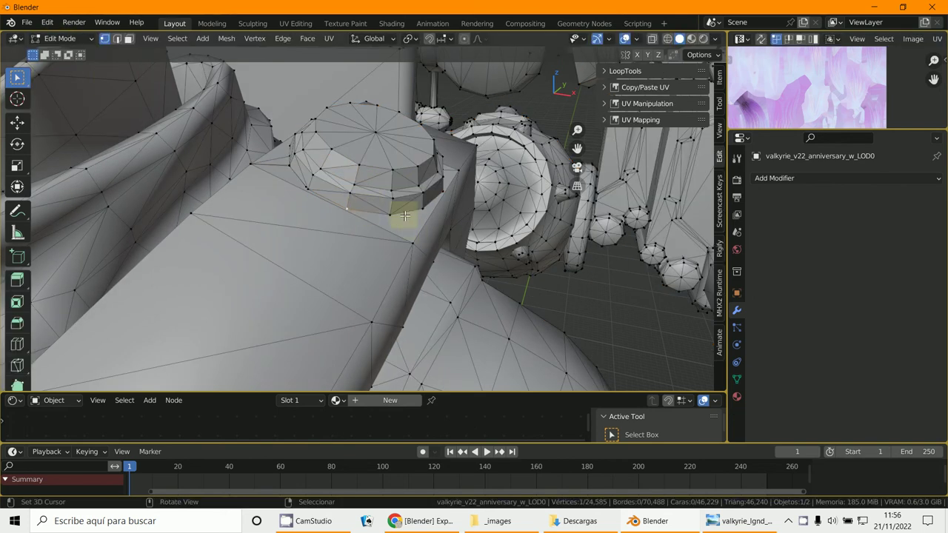
{"action": "key", "text": "a"}
{"action": "key", "text": "alt+a"}
Step: With face selection, select the seven triangles along the outer surface of the shoulder strap below the button
{"action": "middle_click_drag", "start_coordinate": [404, 216], "coordinate": [385, 249]}
{"action": "scroll", "coordinate": [406, 231], "scroll_direction": "up", "scroll_amount": 3}
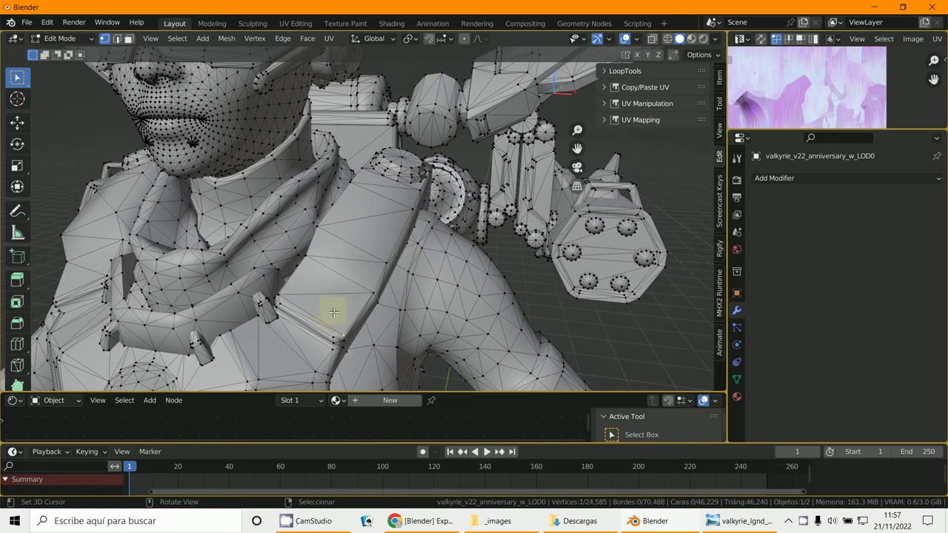
{"action": "left_click", "coordinate": [129, 38]}
{"action": "left_click", "coordinate": [333, 313], "text": "shift"}
{"action": "left_click", "coordinate": [328, 281], "text": "shift"}
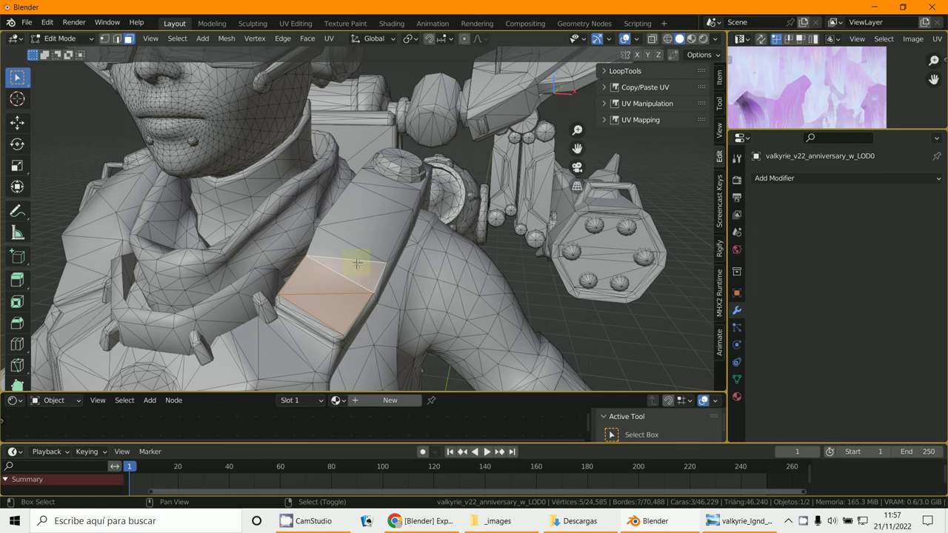
{"action": "left_click", "coordinate": [371, 241], "text": "shift"}
{"action": "left_click", "coordinate": [372, 214], "text": "shift"}
{"action": "left_click", "coordinate": [393, 197], "text": "shift"}
{"action": "left_click", "coordinate": [410, 201], "text": "shift"}
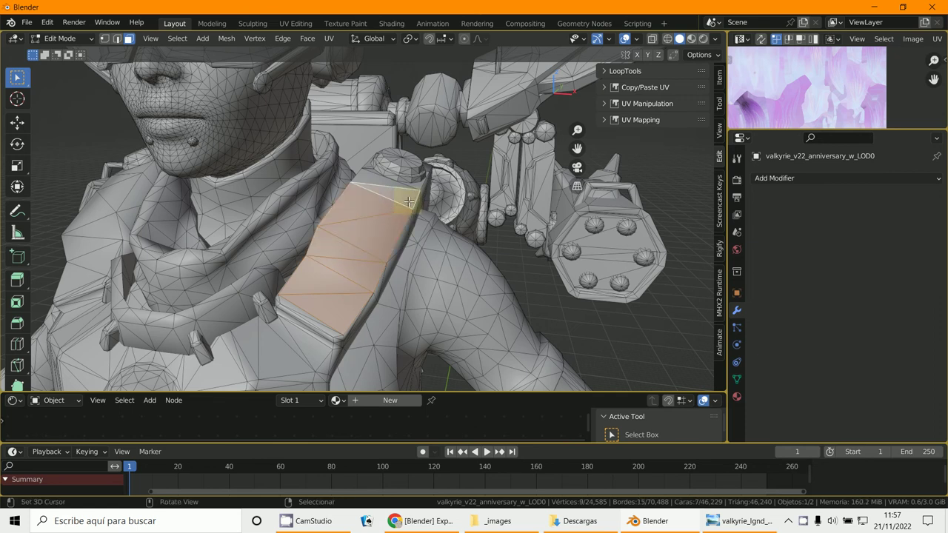
Step: Subdivide the selected strap faces three times and return to Object Mode
{"action": "right_click", "coordinate": [409, 202]}
{"action": "mouse_move", "coordinate": [410, 202]}
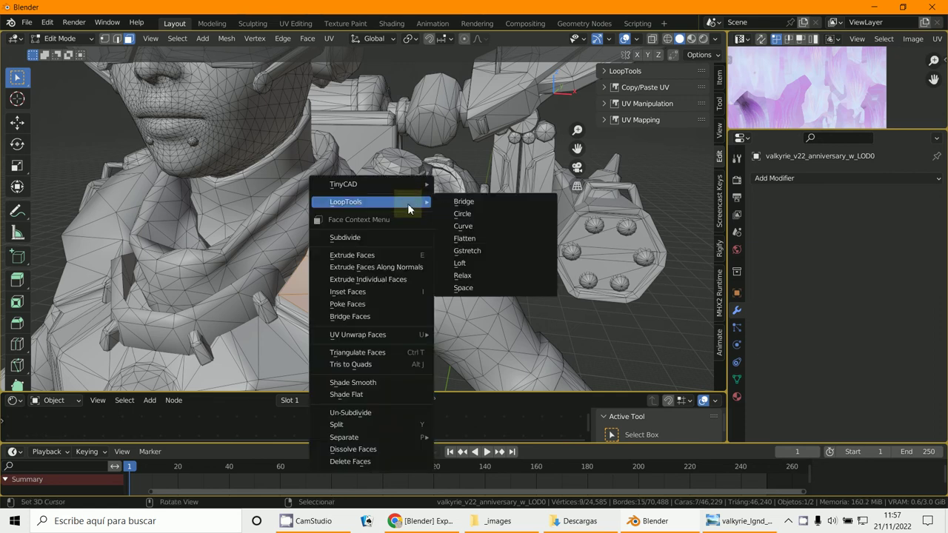
{"action": "left_click", "coordinate": [398, 242]}
{"action": "right_click", "coordinate": [396, 241]}
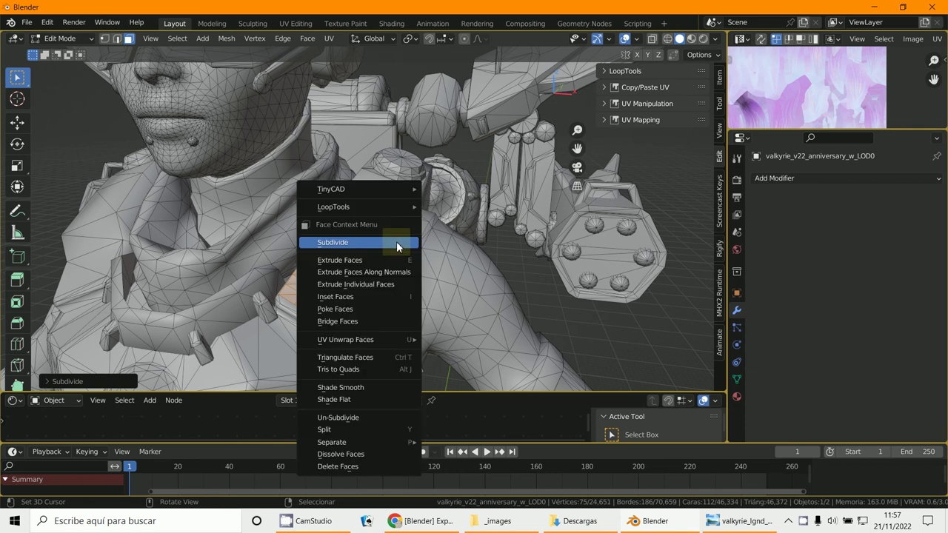
{"action": "left_click", "coordinate": [396, 241]}
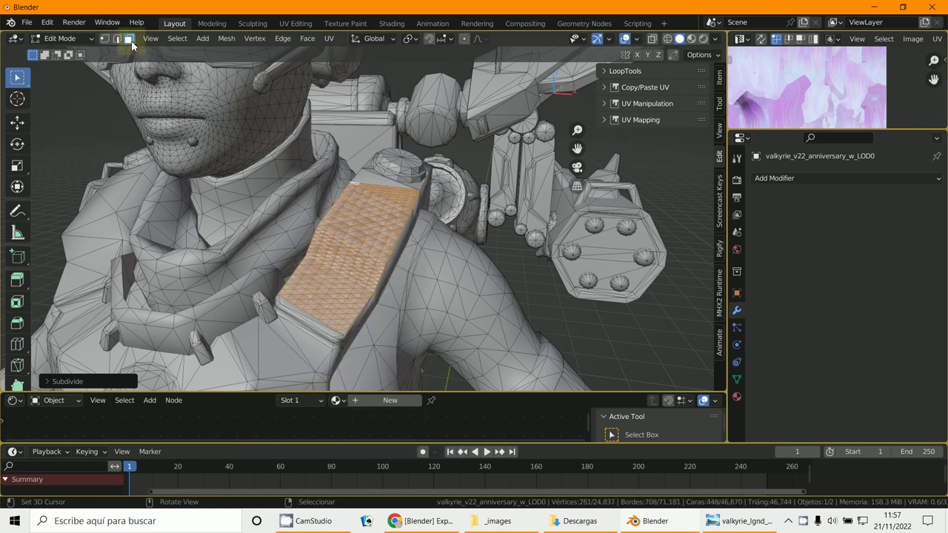
{"action": "left_click", "coordinate": [49, 39]}
{"action": "left_click", "coordinate": [59, 52]}
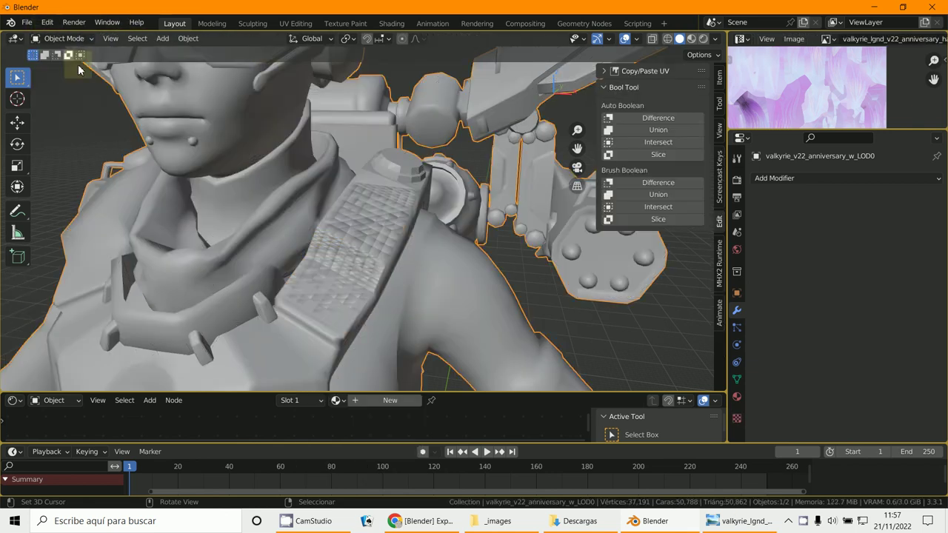
Step: Shade the combined body flat and add a Displace modifier to it
{"action": "left_click", "coordinate": [186, 40]}
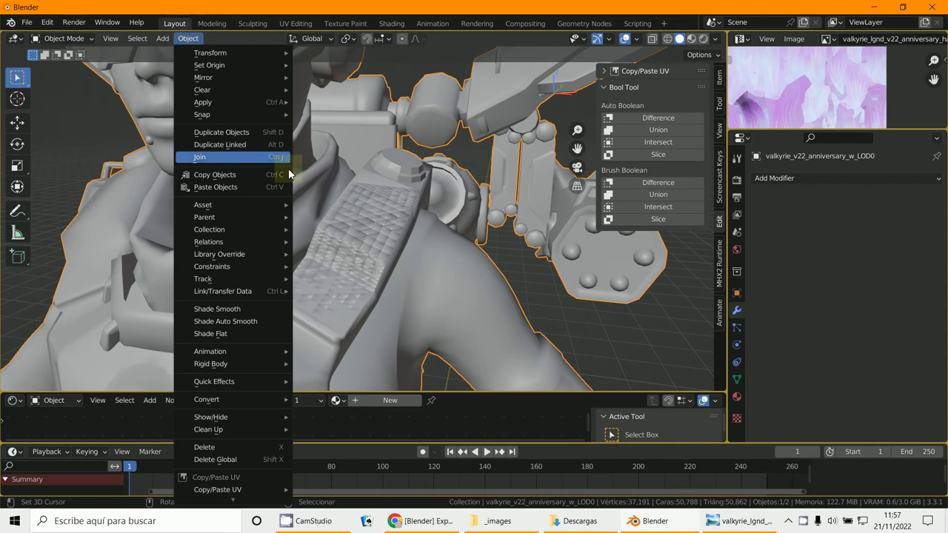
{"action": "left_click", "coordinate": [238, 334]}
{"action": "scroll", "coordinate": [349, 314], "scroll_direction": "up", "scroll_amount": 5}
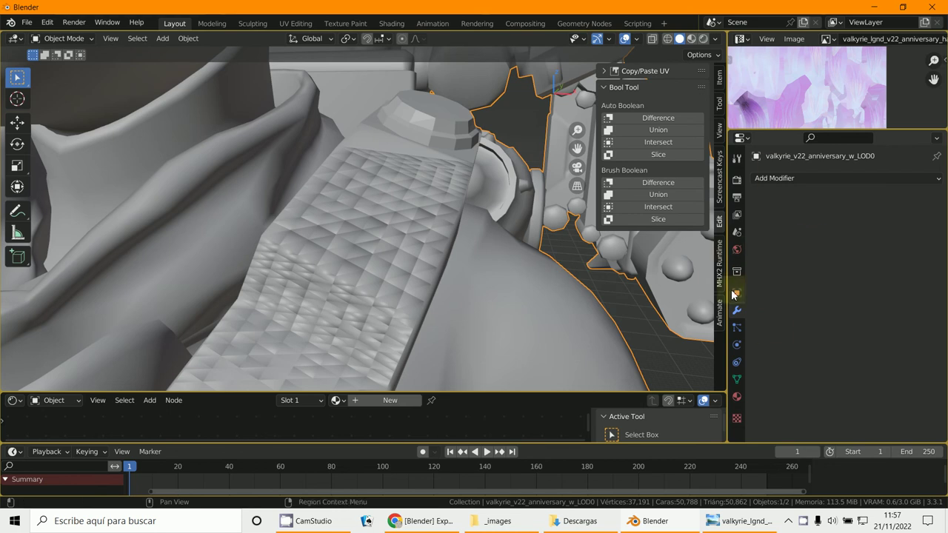
{"action": "left_click", "coordinate": [820, 178]}
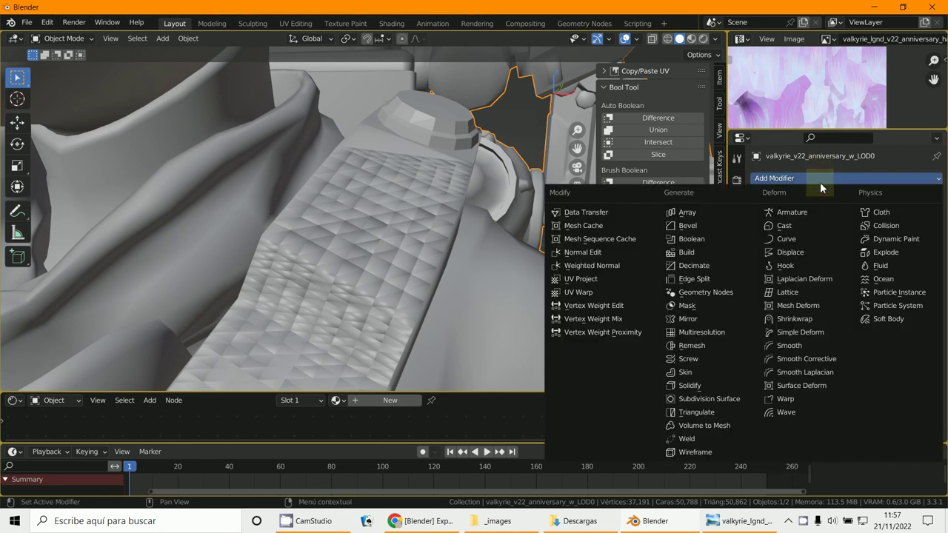
{"action": "left_click", "coordinate": [794, 251]}
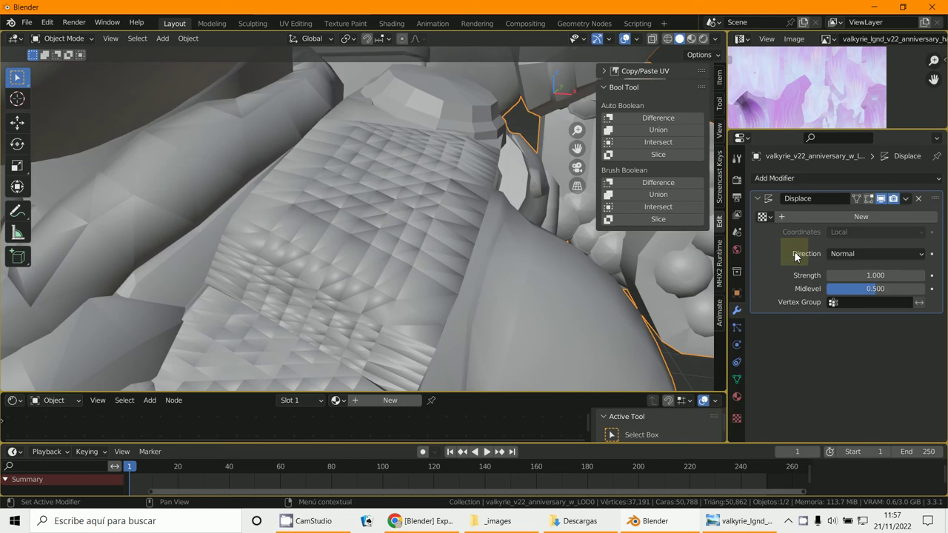
Step: Show the Displace modifier's texture properties and enlarge the image editor in both height and width
{"action": "left_click", "coordinate": [737, 420]}
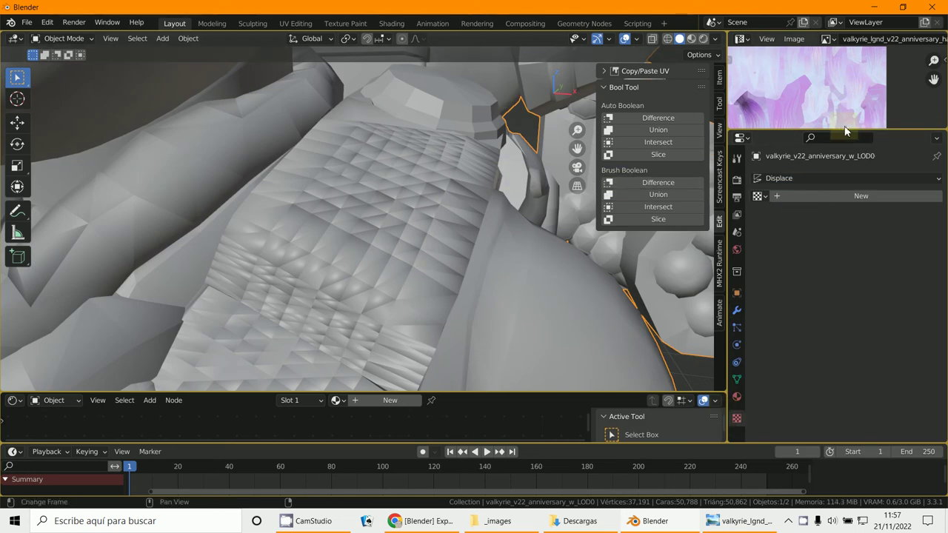
{"action": "left_click_drag", "start_coordinate": [843, 131], "coordinate": [845, 337]}
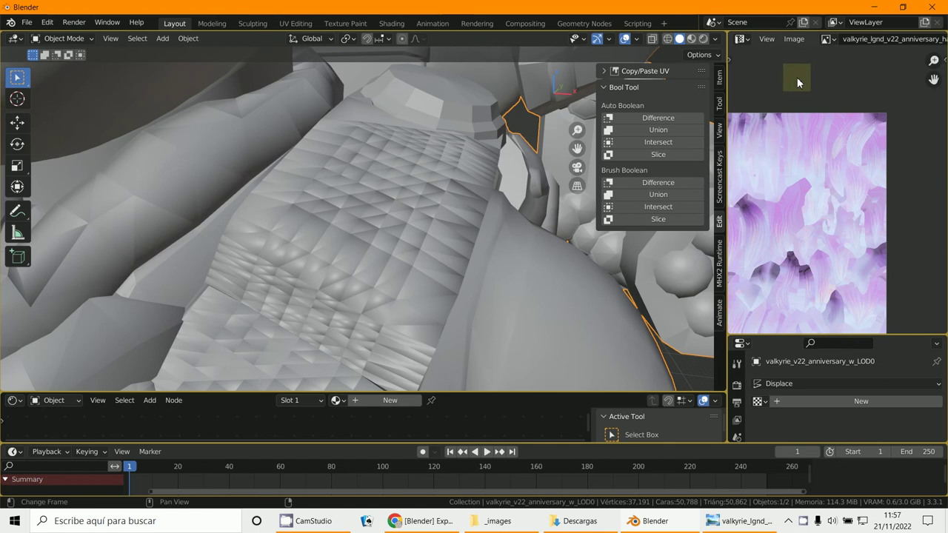
{"action": "left_click_drag", "start_coordinate": [729, 87], "coordinate": [429, 88]}
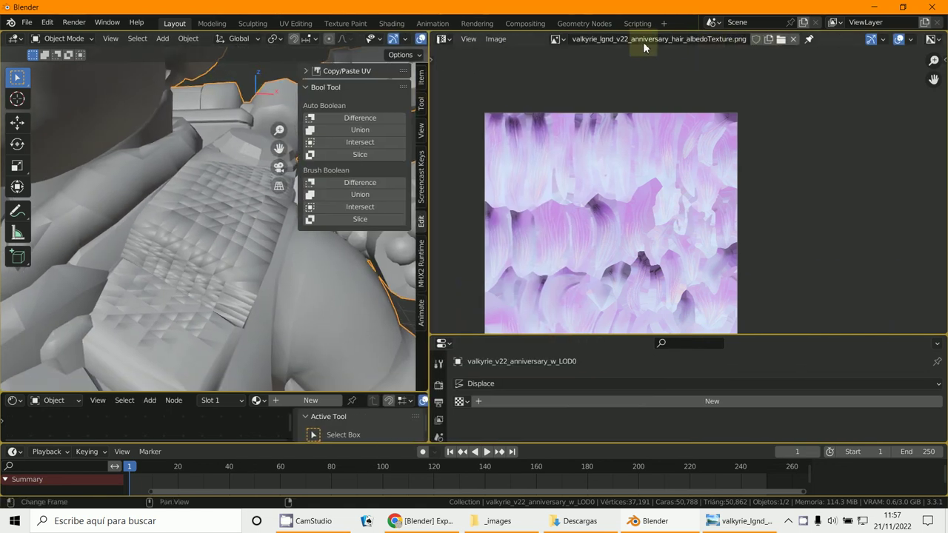
Step: Create a new blank black image of 2048 by 2048 px
{"action": "left_click", "coordinate": [495, 39]}
{"action": "left_click", "coordinate": [503, 52]}
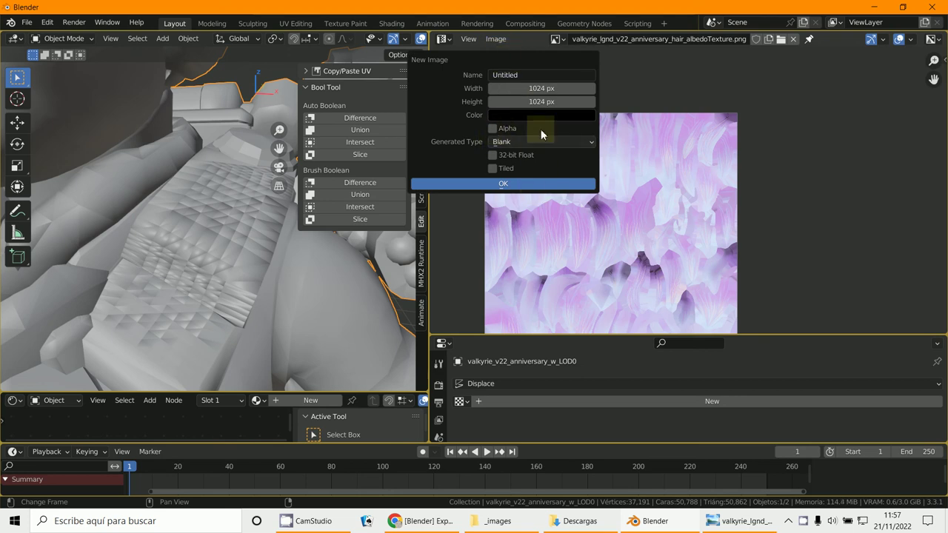
{"action": "left_click", "coordinate": [540, 89]}
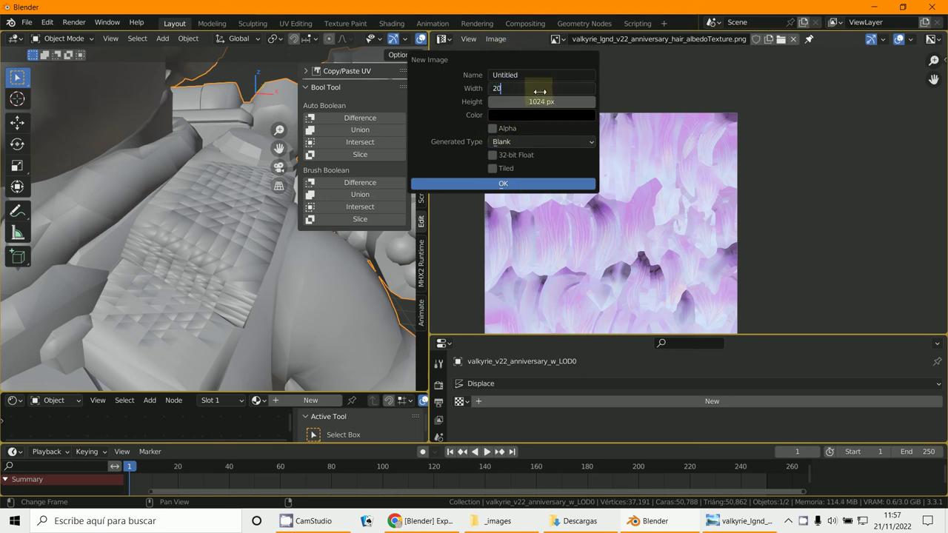
{"action": "key", "text": "Tab"}
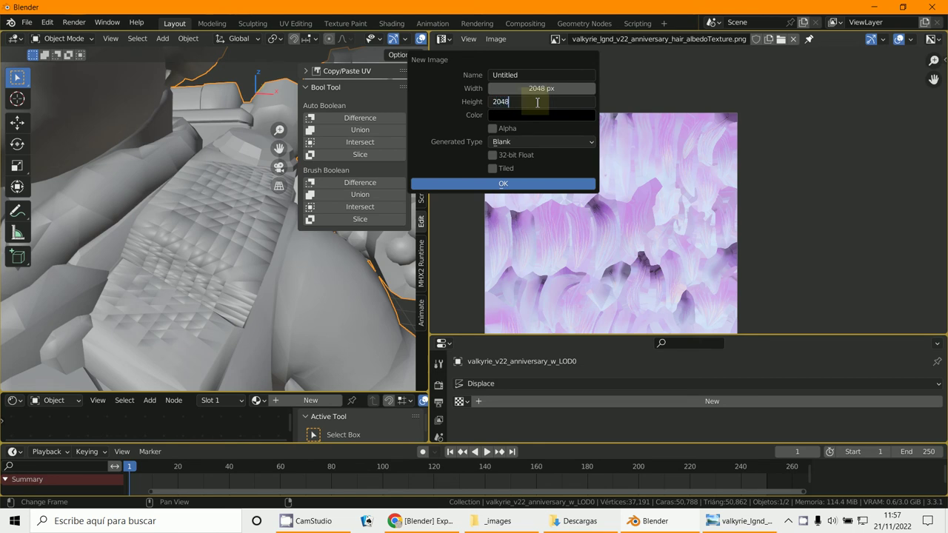
{"action": "type", "text": "2048"}
{"action": "key", "text": "Return"}
{"action": "left_click", "coordinate": [540, 184]}
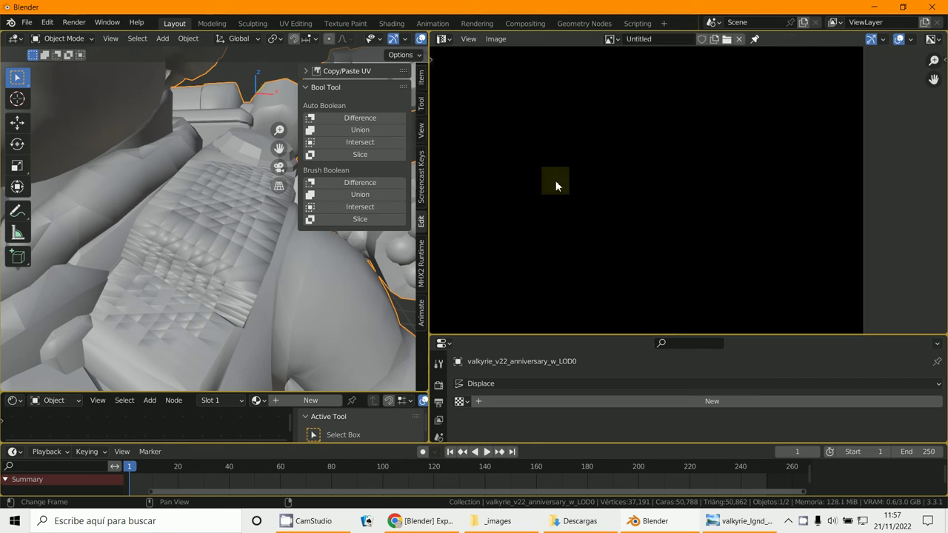
{"action": "scroll", "coordinate": [578, 194], "scroll_direction": "down", "scroll_amount": 5}
{"action": "scroll", "coordinate": [595, 201], "scroll_direction": "up", "scroll_amount": 2}
{"action": "scroll", "coordinate": [228, 222], "scroll_direction": "up", "scroll_amount": 3}
{"action": "scroll", "coordinate": [228, 224], "scroll_direction": "down", "scroll_amount": 3}
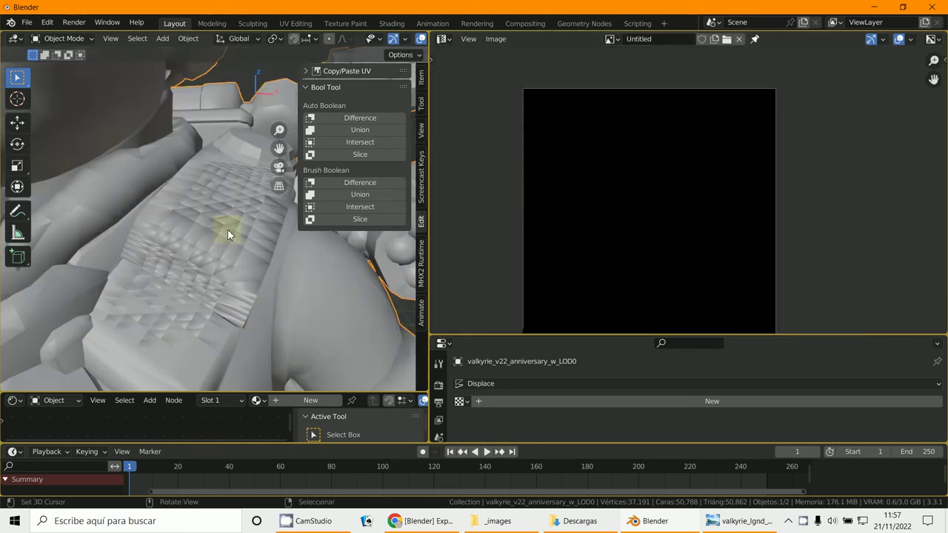
Step: Enter Edit Mode, select the whole mesh and unwrap it with Smart UV Project at a 66° angle limit
{"action": "left_click", "coordinate": [61, 38]}
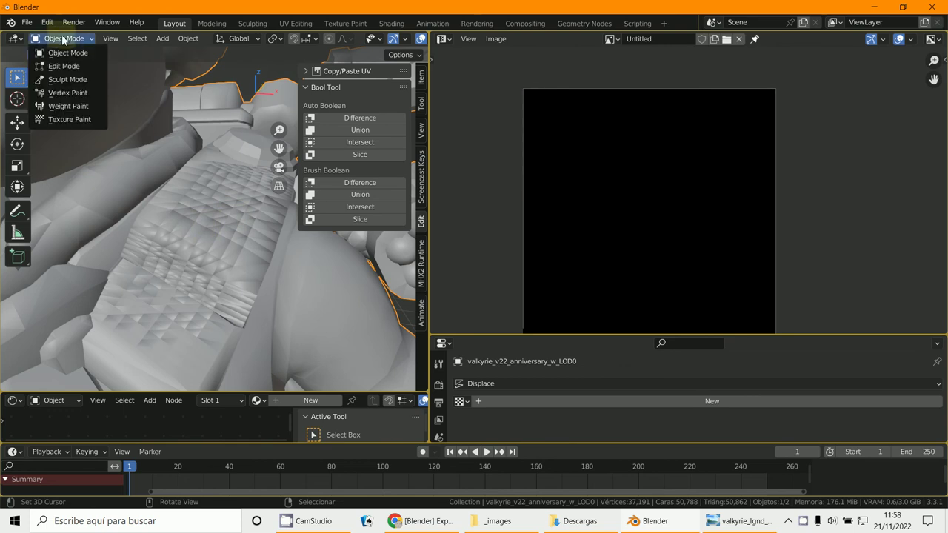
{"action": "left_click", "coordinate": [62, 66]}
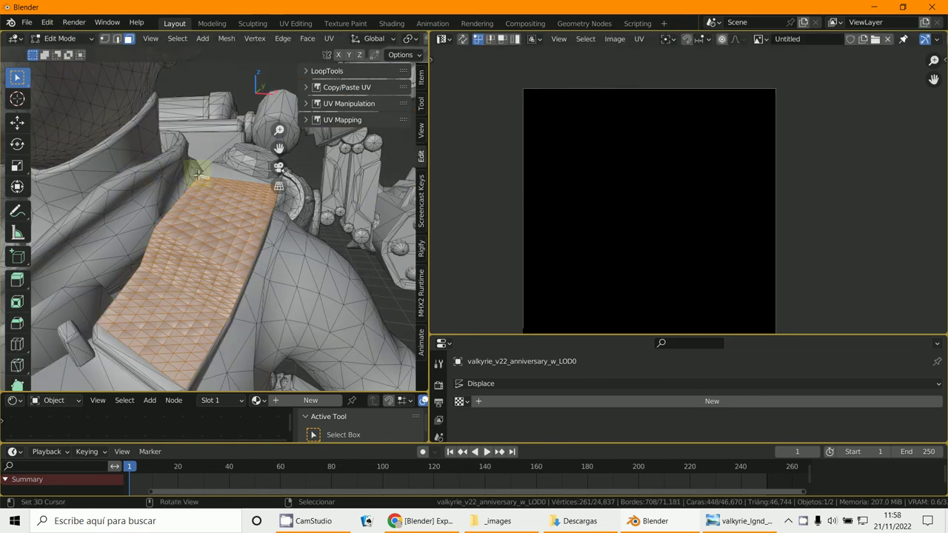
{"action": "key", "text": "a"}
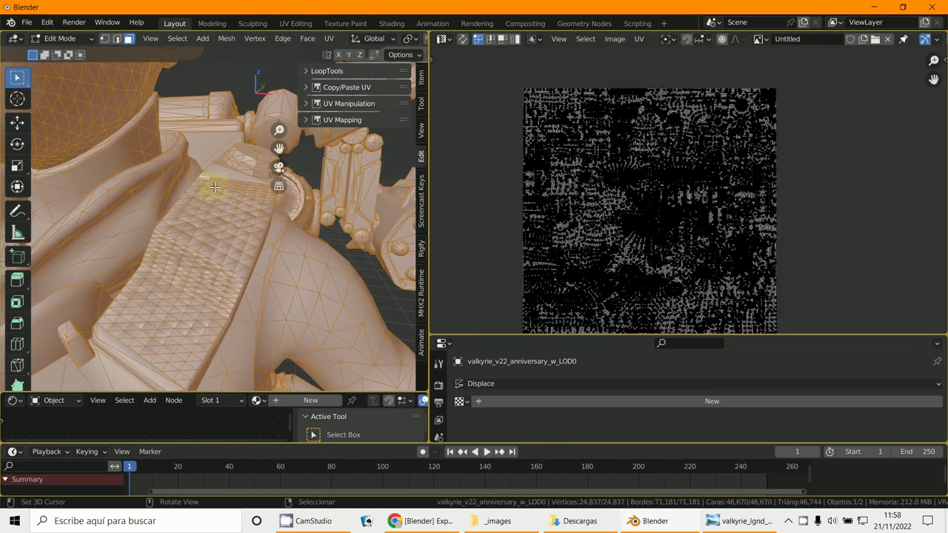
{"action": "key", "text": "u"}
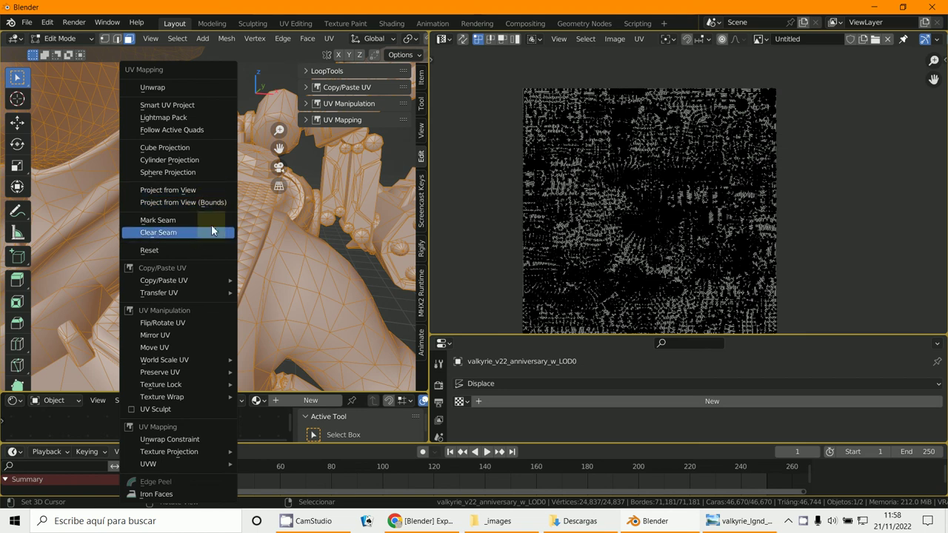
{"action": "left_click", "coordinate": [204, 108]}
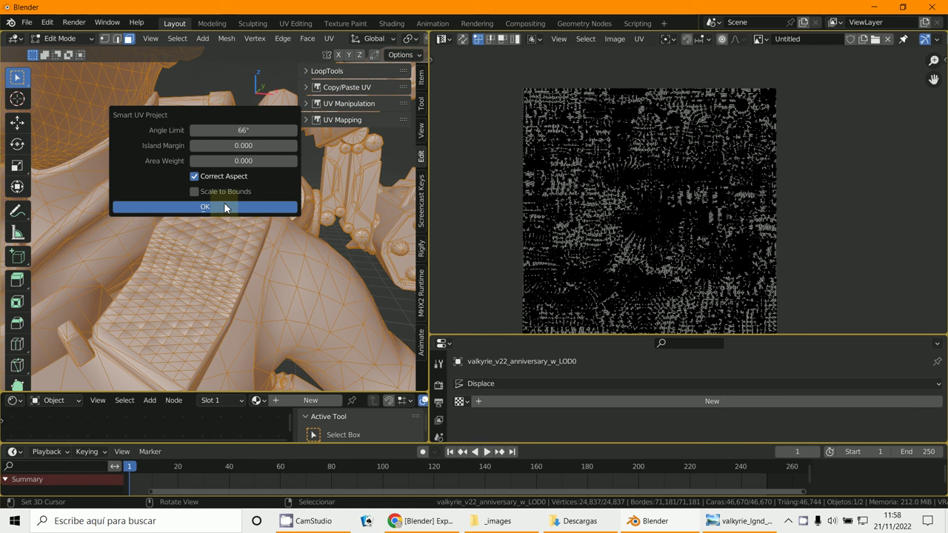
{"action": "scroll", "coordinate": [703, 285], "scroll_direction": "up", "scroll_amount": 5}
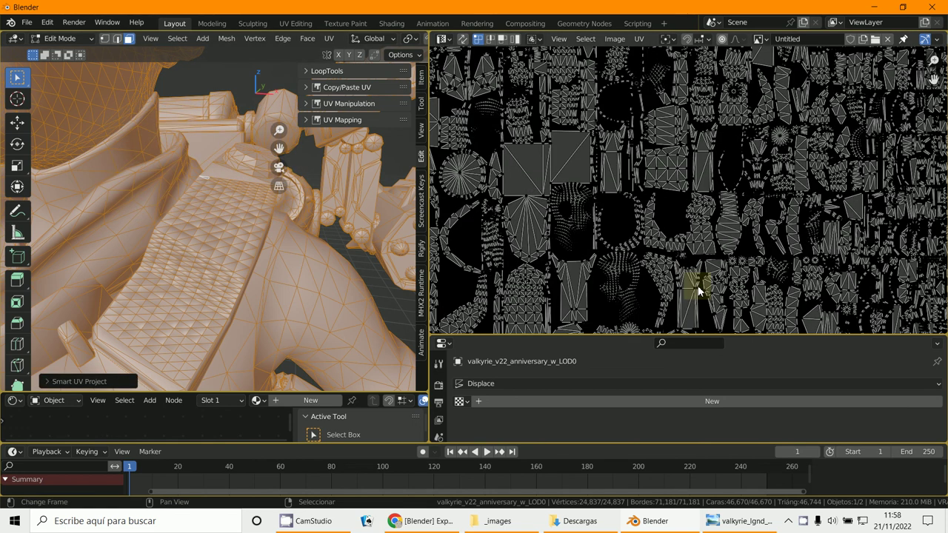
{"action": "scroll", "coordinate": [711, 281], "scroll_direction": "down", "scroll_amount": 2}
Step: Deselect everything and circle-select the subdivided faces across the outer surface of the shoulder strap
{"action": "key", "text": "alt+a"}
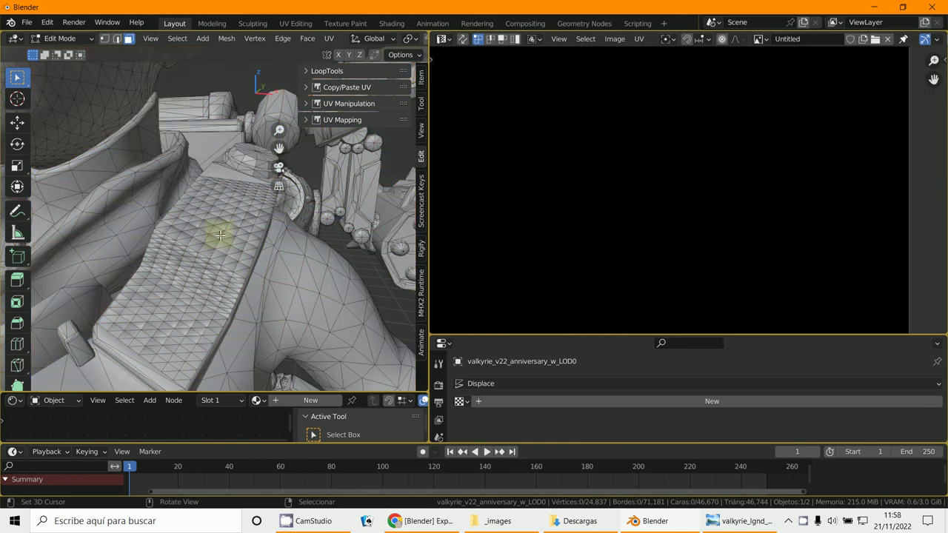
{"action": "key", "text": "c"}
{"action": "mouse_move", "coordinate": [220, 218]}
{"action": "left_mouse_down"}
{"action": "mouse_move", "coordinate": [198, 225]}
{"action": "mouse_move", "coordinate": [155, 279]}
{"action": "mouse_move", "coordinate": [157, 306]}
{"action": "mouse_move", "coordinate": [183, 312]}
{"action": "mouse_move", "coordinate": [246, 233]}
{"action": "mouse_move", "coordinate": [245, 212]}
{"action": "mouse_move", "coordinate": [172, 328]}
{"action": "mouse_move", "coordinate": [225, 298]}
{"action": "mouse_move", "coordinate": [166, 347]}
{"action": "left_mouse_up"}
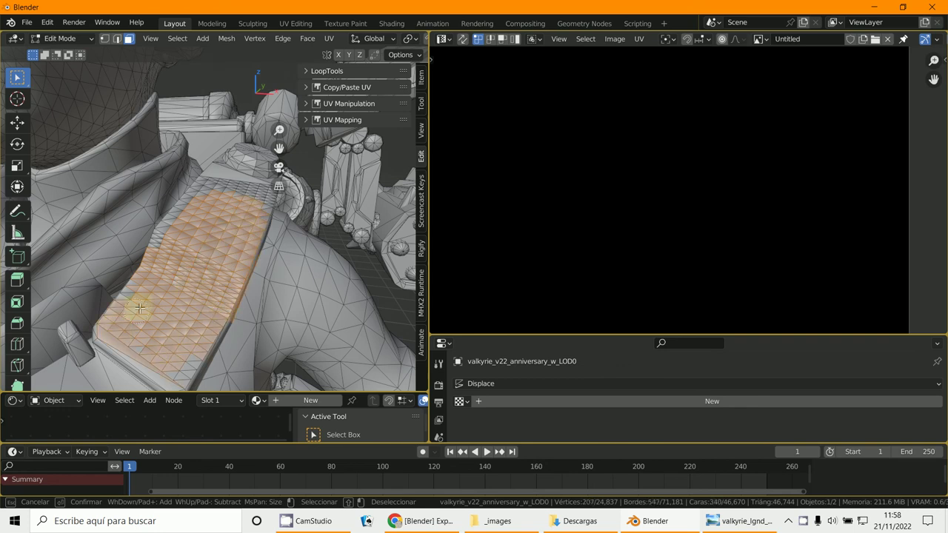
{"action": "left_click_drag", "start_coordinate": [139, 308], "coordinate": [224, 220]}
{"action": "right_click", "coordinate": [224, 219]}
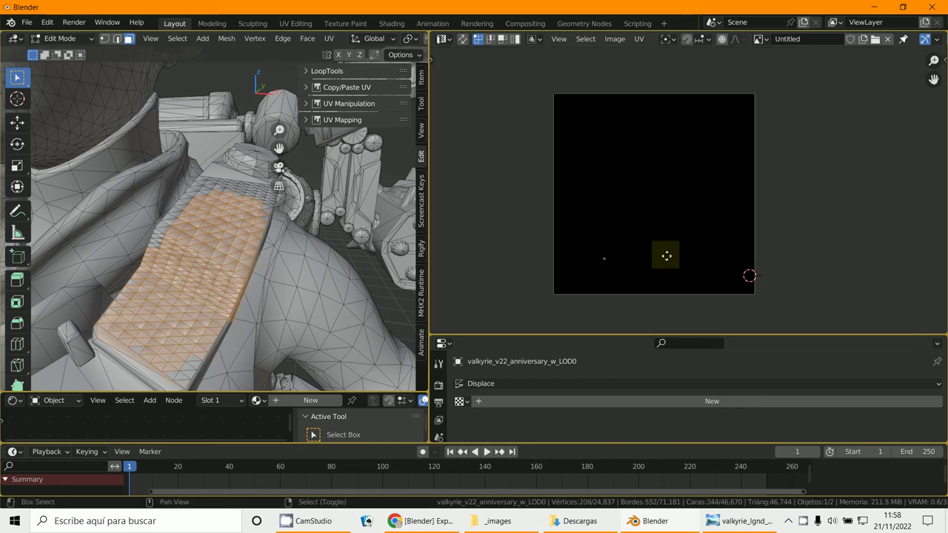
Step: Locate the strap's UV island on the blank image and change the UV Editor to an Image Editor in Paint mode
{"action": "middle_click_drag", "start_coordinate": [667, 255], "coordinate": [728, 200]}
{"action": "scroll", "coordinate": [711, 222], "scroll_direction": "up", "scroll_amount": 6}
{"action": "middle_click_drag", "start_coordinate": [694, 250], "coordinate": [719, 169]}
{"action": "scroll", "coordinate": [733, 194], "scroll_direction": "down", "scroll_amount": 2}
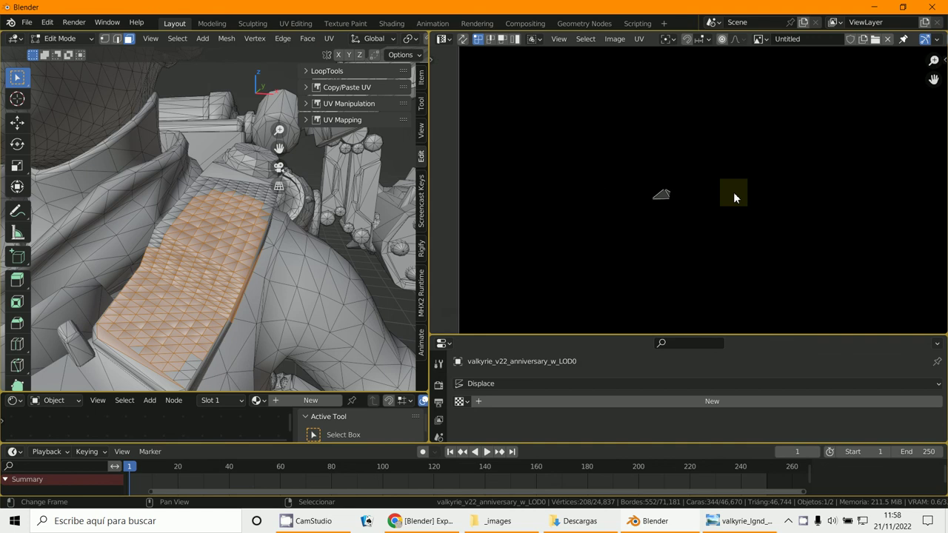
{"action": "scroll", "coordinate": [734, 196], "scroll_direction": "down", "scroll_amount": 3}
{"action": "mouse_move", "coordinate": [798, 212]}
{"action": "middle_mouse_down"}
{"action": "mouse_move", "coordinate": [656, 232]}
{"action": "mouse_move", "coordinate": [827, 162]}
{"action": "mouse_move", "coordinate": [628, 263]}
{"action": "mouse_move", "coordinate": [808, 210]}
{"action": "middle_mouse_up"}
{"action": "scroll", "coordinate": [655, 232], "scroll_direction": "up", "scroll_amount": 5}
{"action": "scroll", "coordinate": [721, 190], "scroll_direction": "up", "scroll_amount": 6}
{"action": "scroll", "coordinate": [628, 262], "scroll_direction": "up", "scroll_amount": 3}
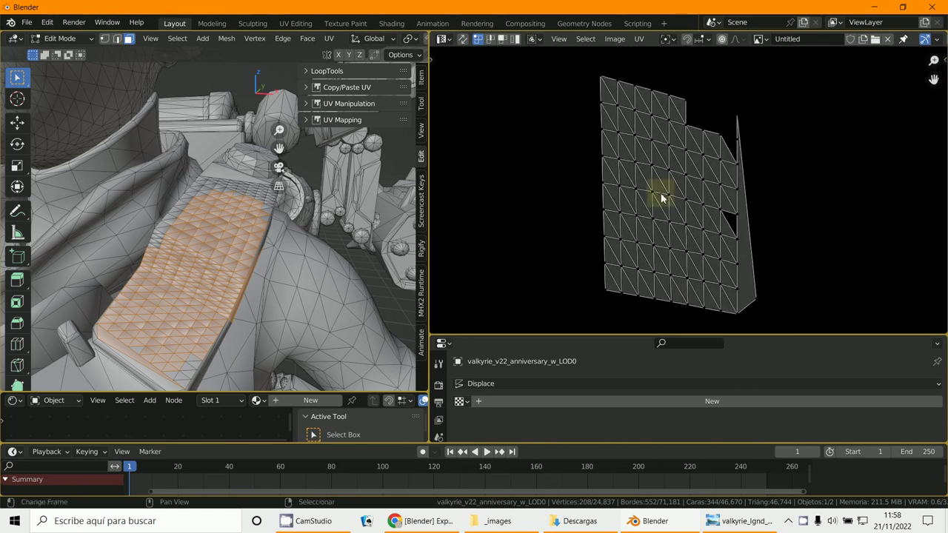
{"action": "left_click", "coordinate": [453, 42]}
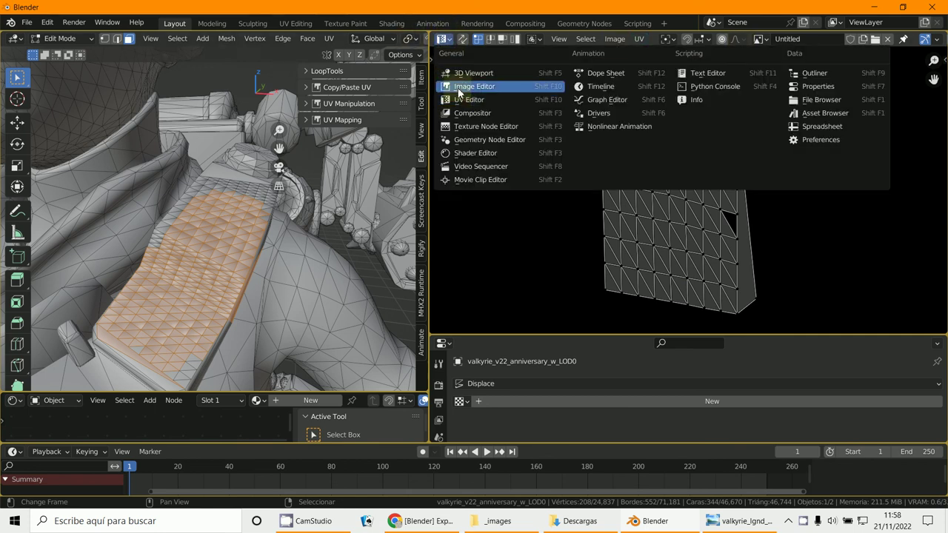
{"action": "left_click", "coordinate": [457, 86]}
{"action": "left_click", "coordinate": [485, 39]}
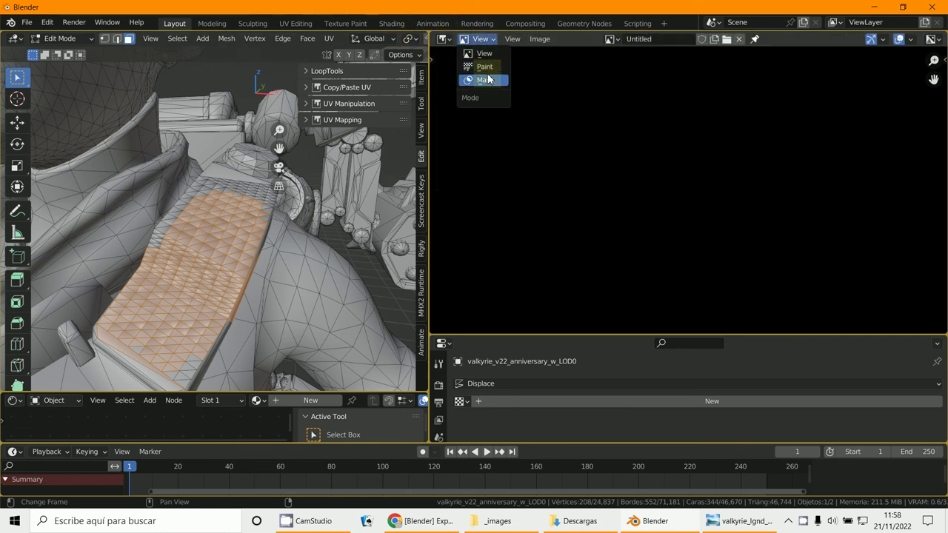
{"action": "left_click", "coordinate": [481, 65]}
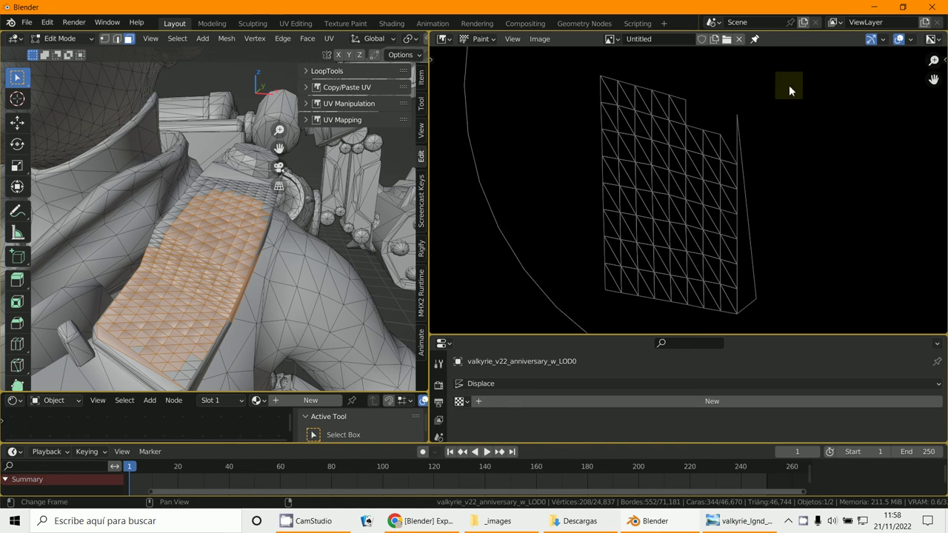
Step: Show the image editor's tool settings and sidebar, and set the TexDraw brush radius to 1 px
{"action": "right_click", "coordinate": [552, 42]}
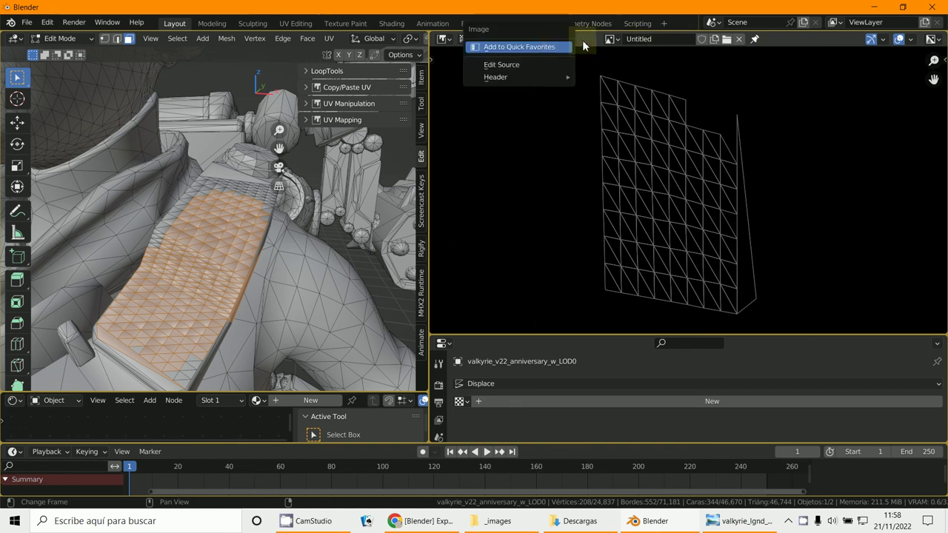
{"action": "left_click", "coordinate": [582, 40]}
{"action": "right_click", "coordinate": [583, 39]}
{"action": "left_click", "coordinate": [568, 58]}
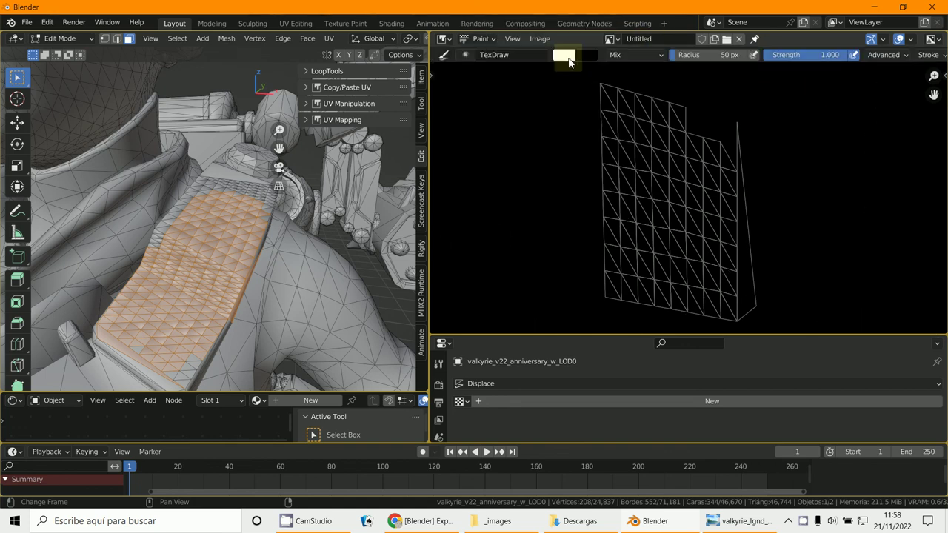
{"action": "key", "text": "n"}
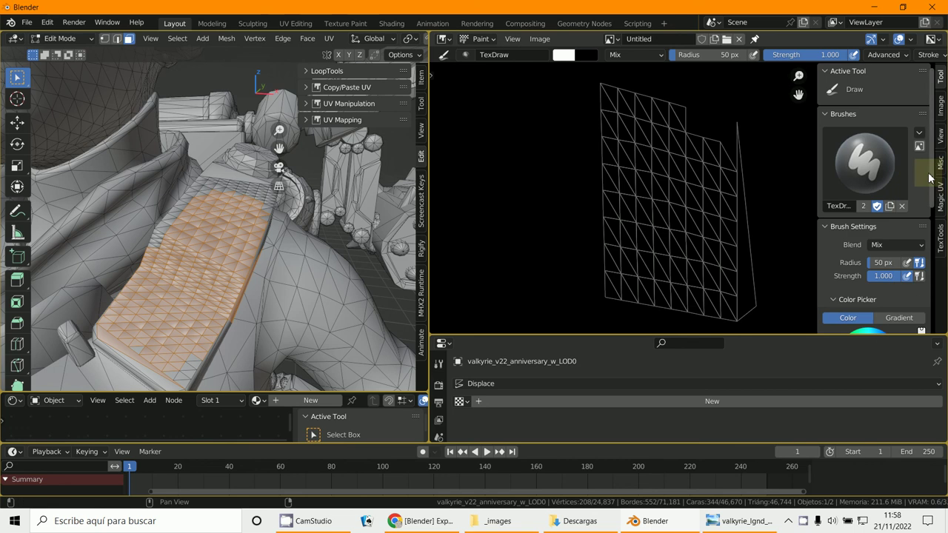
{"action": "scroll", "coordinate": [915, 196], "scroll_direction": "down", "scroll_amount": 2}
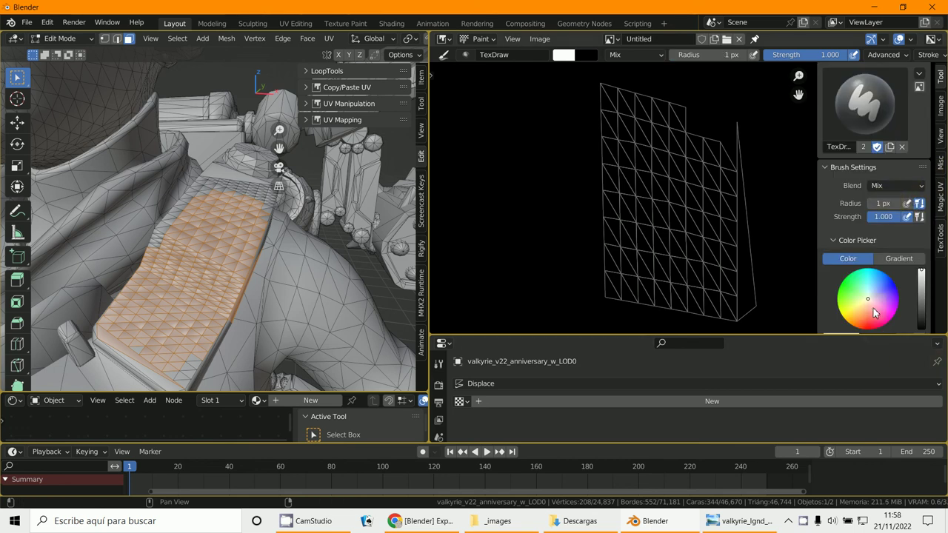
Step: Paint a short line and four rounded white blobs over the strap's UV island, then return to Object Mode
{"action": "mouse_move", "coordinate": [631, 162]}
{"action": "left_mouse_down"}
{"action": "mouse_move", "coordinate": [620, 192]}
{"action": "mouse_move", "coordinate": [650, 200]}
{"action": "mouse_move", "coordinate": [631, 196]}
{"action": "mouse_move", "coordinate": [659, 185]}
{"action": "left_mouse_up"}
{"action": "mouse_move", "coordinate": [693, 214]}
{"action": "left_mouse_down"}
{"action": "mouse_move", "coordinate": [702, 181]}
{"action": "mouse_move", "coordinate": [718, 187]}
{"action": "mouse_move", "coordinate": [702, 213]}
{"action": "mouse_move", "coordinate": [702, 261]}
{"action": "left_mouse_up"}
{"action": "mouse_move", "coordinate": [642, 250]}
{"action": "left_mouse_down"}
{"action": "mouse_move", "coordinate": [666, 275]}
{"action": "mouse_move", "coordinate": [656, 254]}
{"action": "left_mouse_up"}
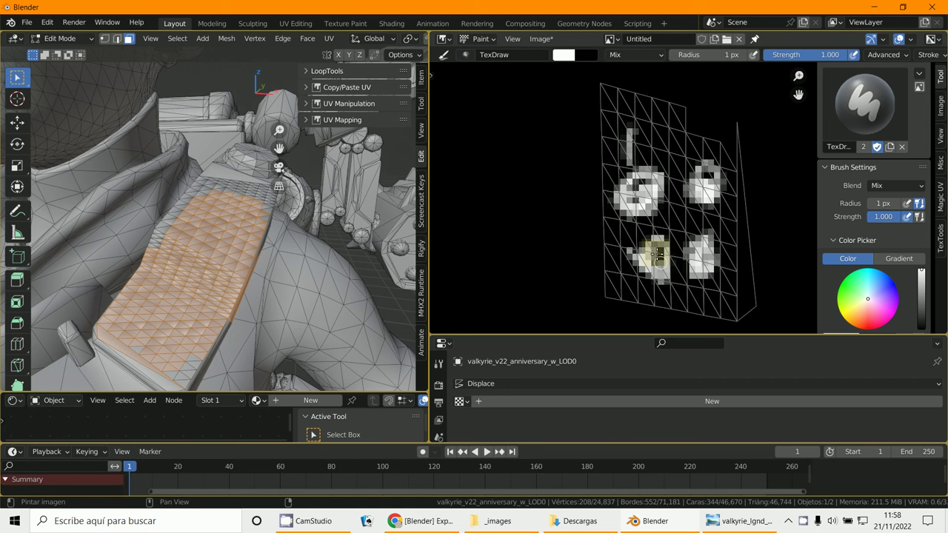
{"action": "left_click", "coordinate": [63, 38]}
{"action": "left_click", "coordinate": [63, 46]}
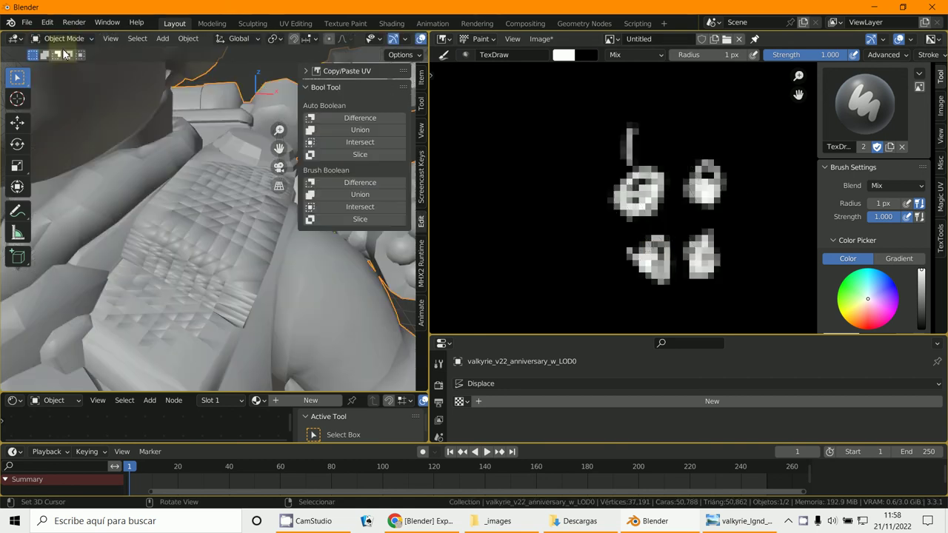
Step: Create a new texture for the Displace modifier, assign the painted Untitled image to it, and turn off the image's alpha
{"action": "left_click_drag", "start_coordinate": [637, 338], "coordinate": [633, 165]}
{"action": "left_click", "coordinate": [528, 235]}
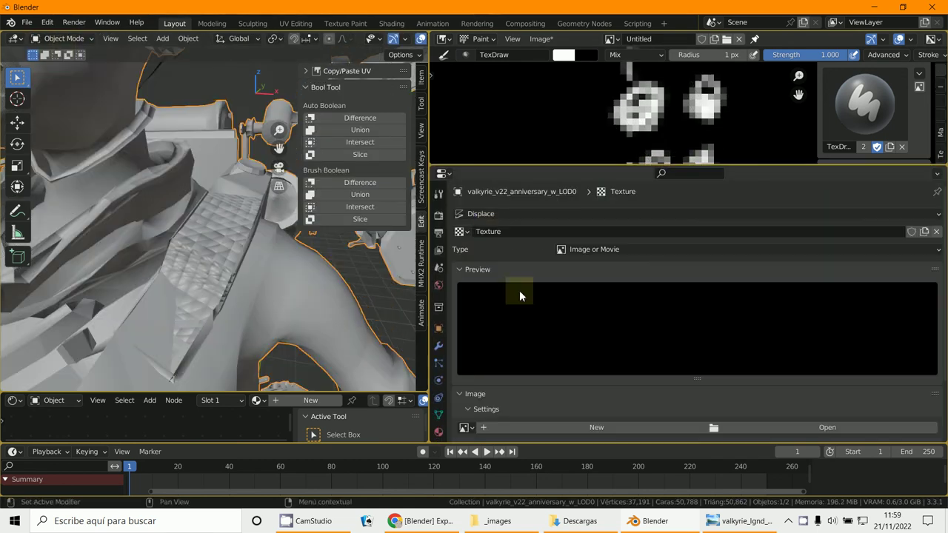
{"action": "scroll", "coordinate": [442, 415], "scroll_direction": "down", "scroll_amount": 3}
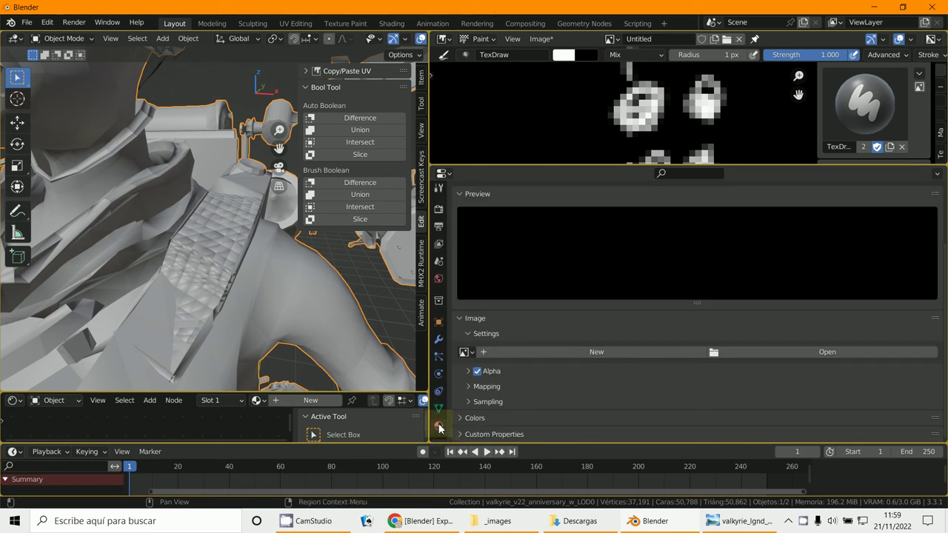
{"action": "left_click", "coordinate": [467, 352]}
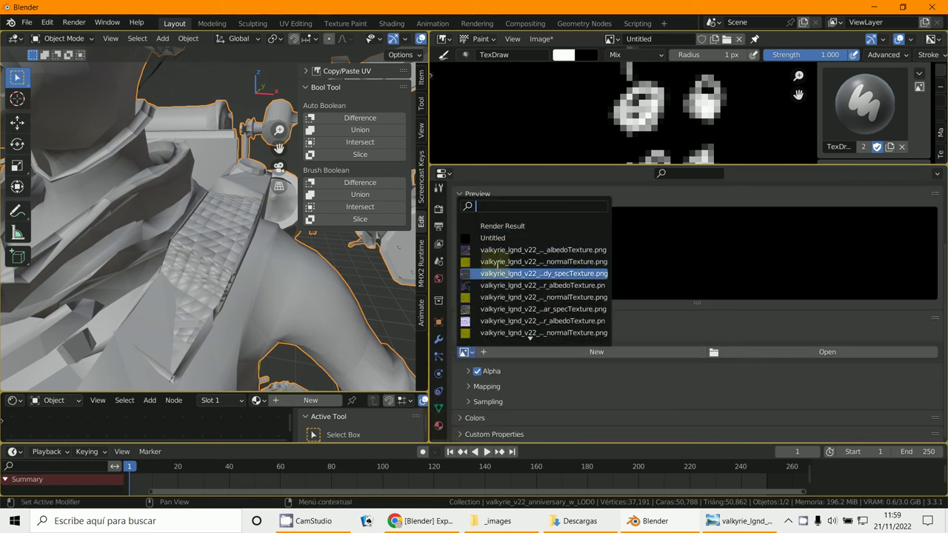
{"action": "left_click", "coordinate": [509, 239]}
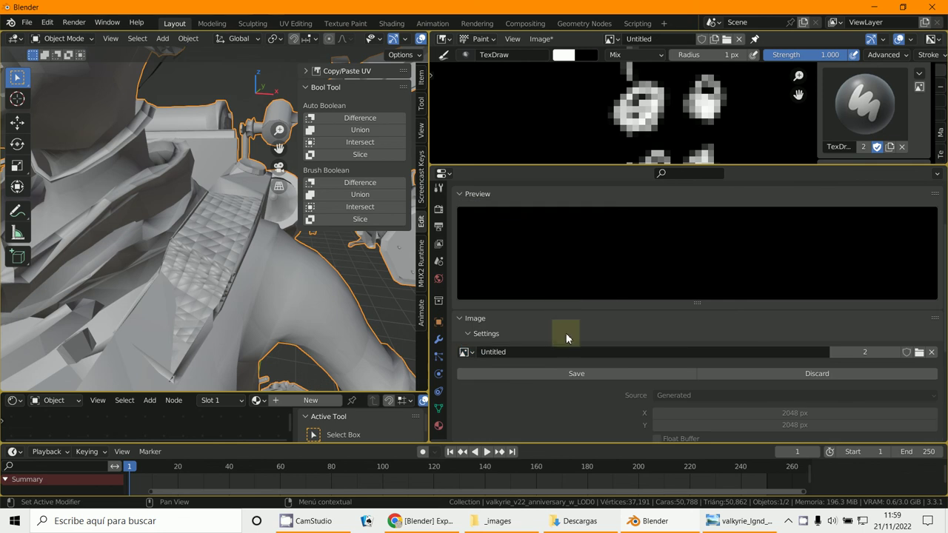
{"action": "scroll", "coordinate": [567, 338], "scroll_direction": "down", "scroll_amount": 6}
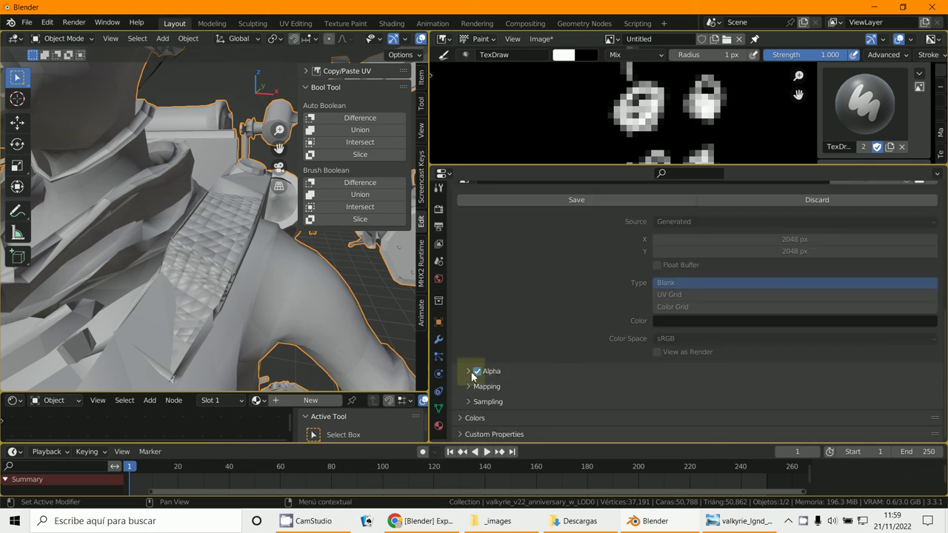
{"action": "scroll", "coordinate": [588, 381], "scroll_direction": "up", "scroll_amount": 2}
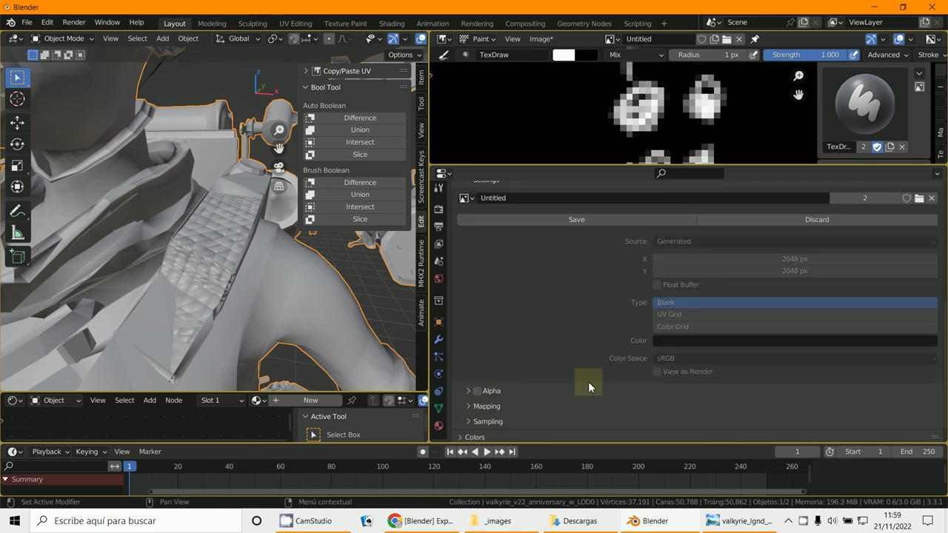
Step: Save the painted image as 11.png in the Downloads folder
{"action": "scroll", "coordinate": [665, 394], "scroll_direction": "up", "scroll_amount": 1}
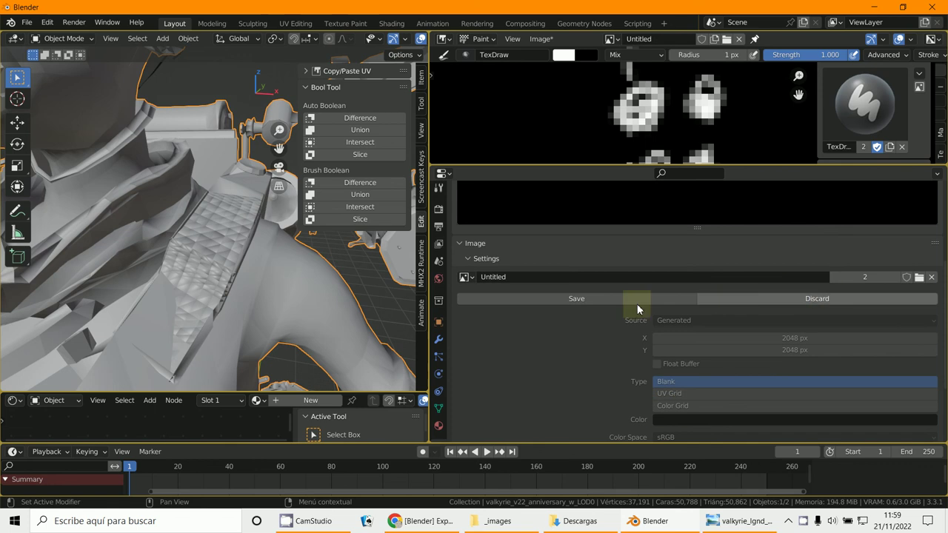
{"action": "left_click", "coordinate": [573, 299]}
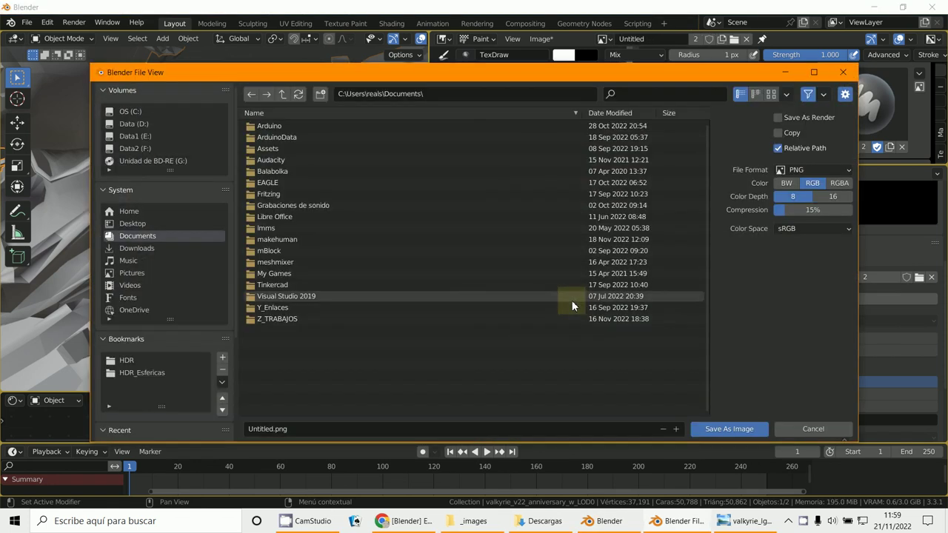
{"action": "left_click", "coordinate": [145, 245]}
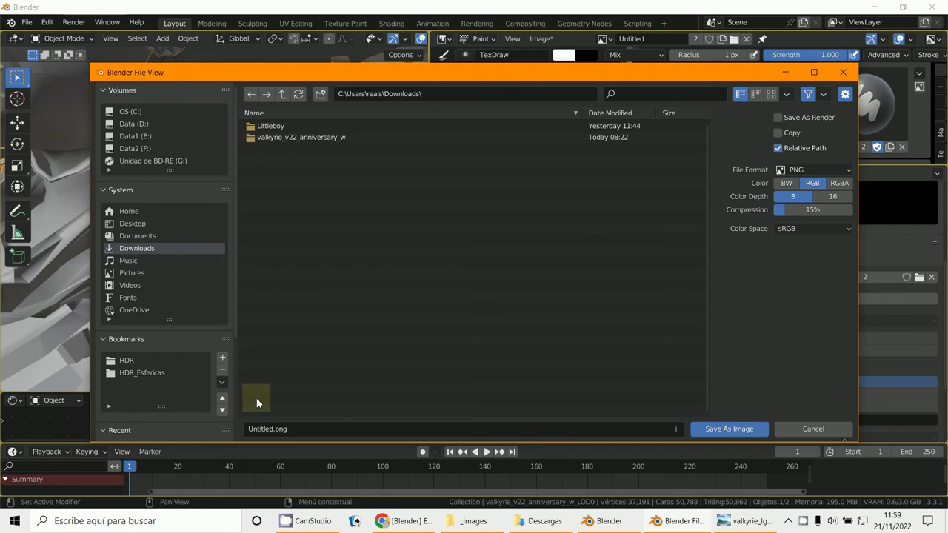
{"action": "left_click", "coordinate": [262, 428]}
{"action": "type", "text": "11"}
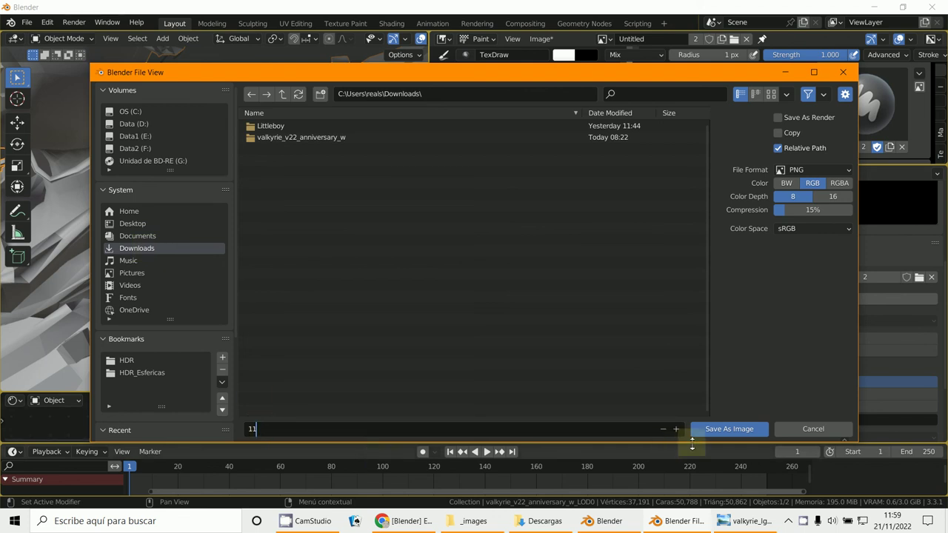
{"action": "left_click", "coordinate": [745, 429]}
Step: Review the color space, sampling and colors settings of the displacement texture
{"action": "scroll", "coordinate": [661, 383], "scroll_direction": "down", "scroll_amount": 1}
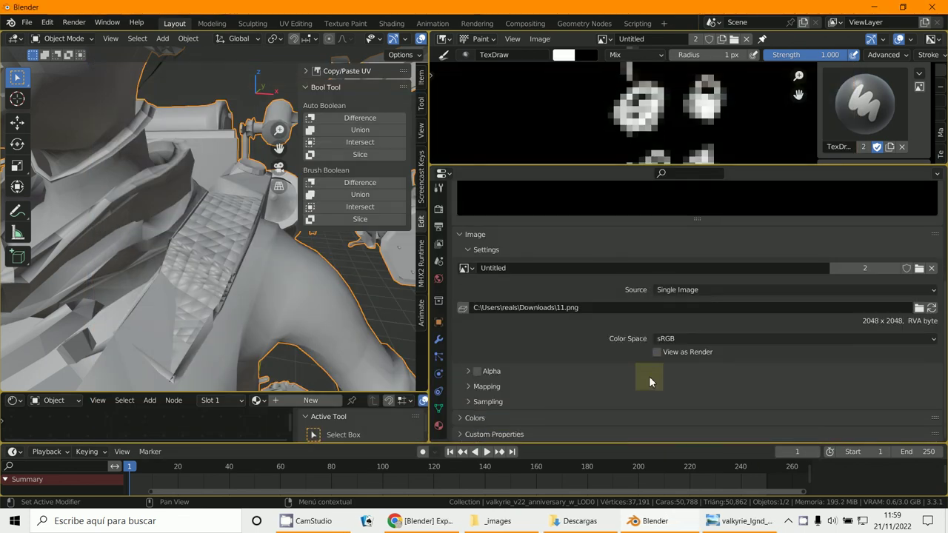
{"action": "left_click", "coordinate": [674, 338]}
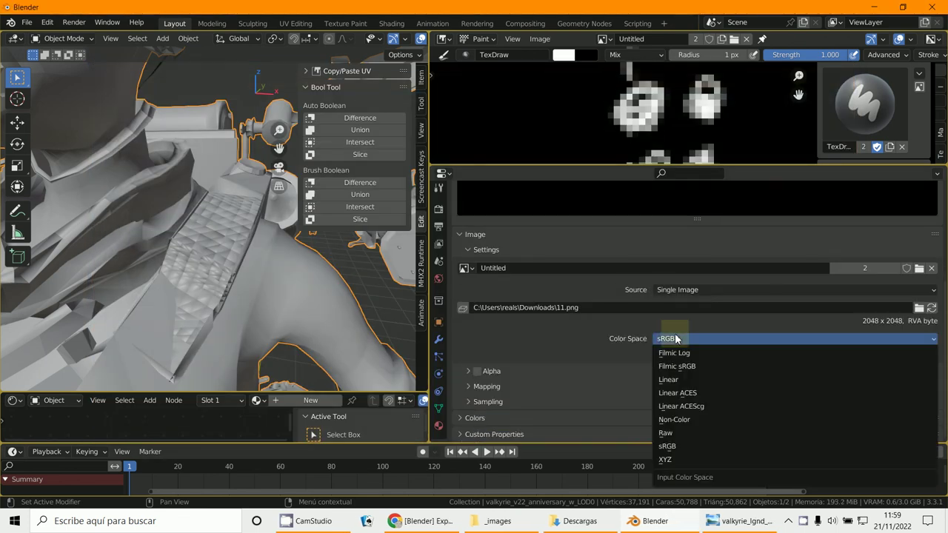
{"action": "left_click", "coordinate": [472, 400]}
{"action": "scroll", "coordinate": [527, 383], "scroll_direction": "down", "scroll_amount": 3}
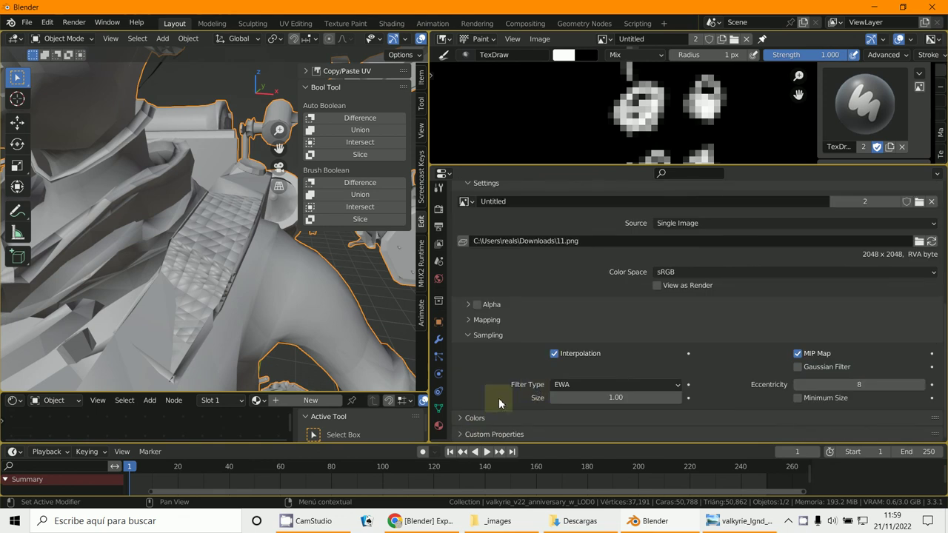
{"action": "left_click", "coordinate": [465, 418]}
{"action": "scroll", "coordinate": [518, 396], "scroll_direction": "up", "scroll_amount": 6}
{"action": "scroll", "coordinate": [567, 398], "scroll_direction": "down", "scroll_amount": 2}
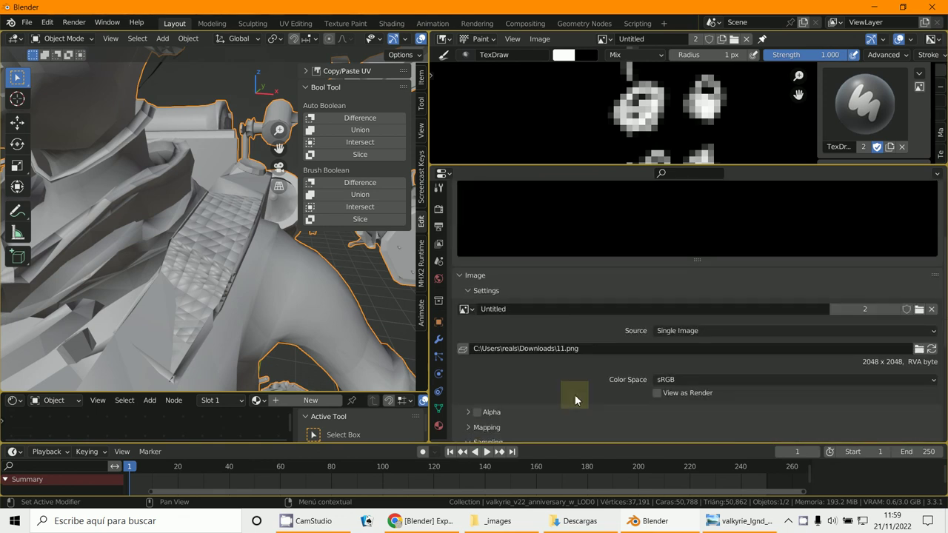
{"action": "scroll", "coordinate": [575, 399], "scroll_direction": "up", "scroll_amount": 3}
Step: Set the Displace modifier's coordinates to UV with the UVMap layer, keeping the direction on Normal
{"action": "left_click", "coordinate": [439, 340]}
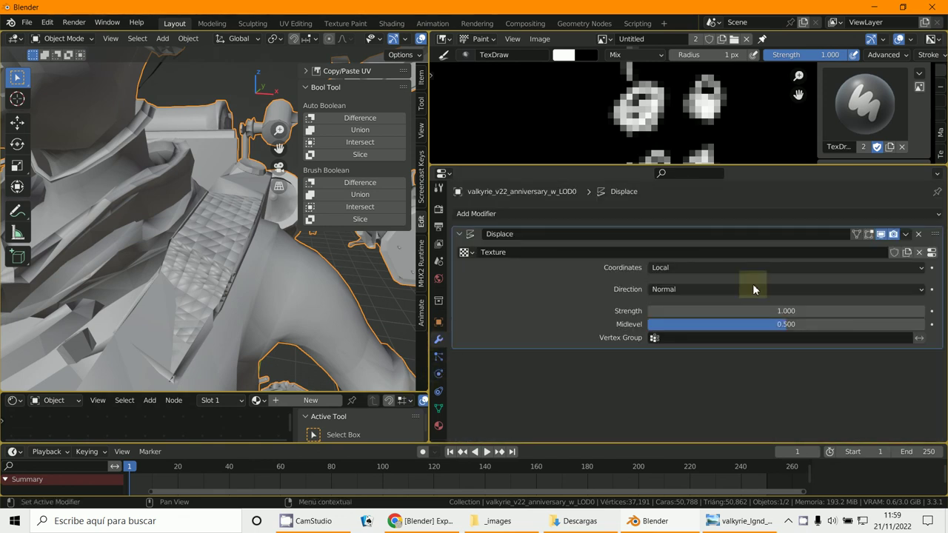
{"action": "left_click", "coordinate": [678, 266]}
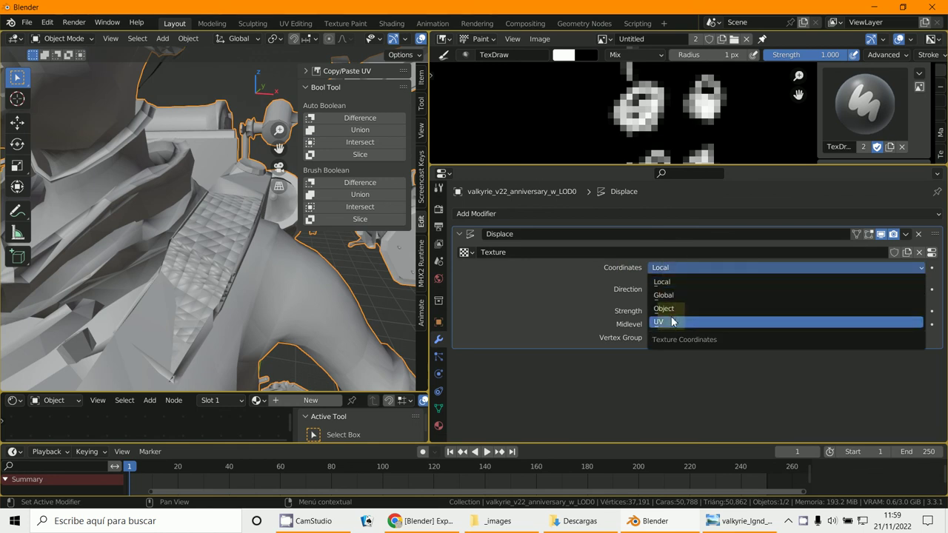
{"action": "left_click", "coordinate": [672, 320]}
{"action": "left_click", "coordinate": [661, 282]}
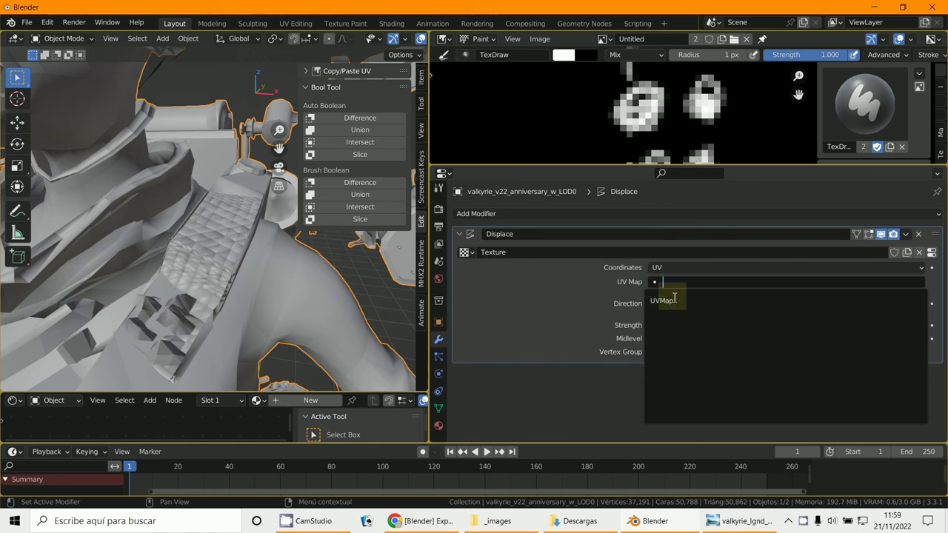
{"action": "left_click", "coordinate": [675, 299]}
{"action": "left_click", "coordinate": [677, 302]}
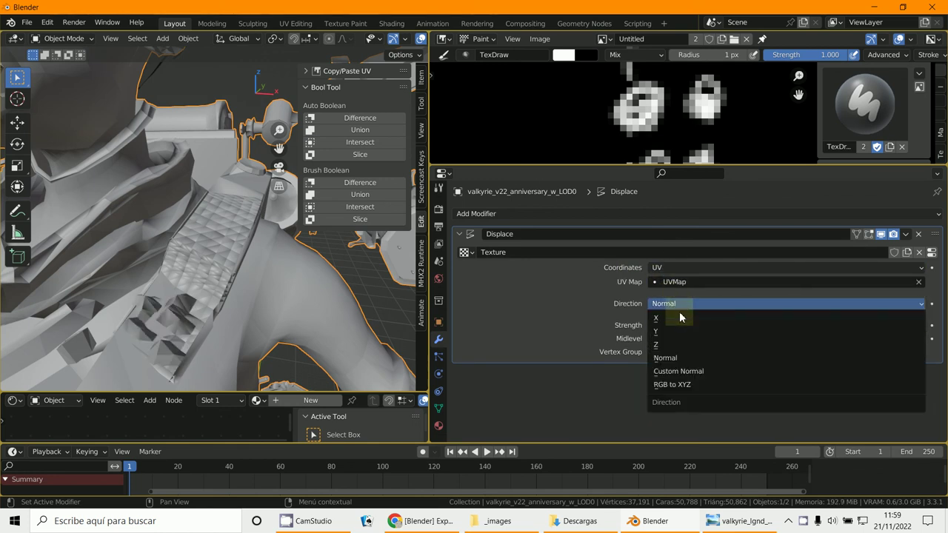
{"action": "left_click", "coordinate": [665, 357]}
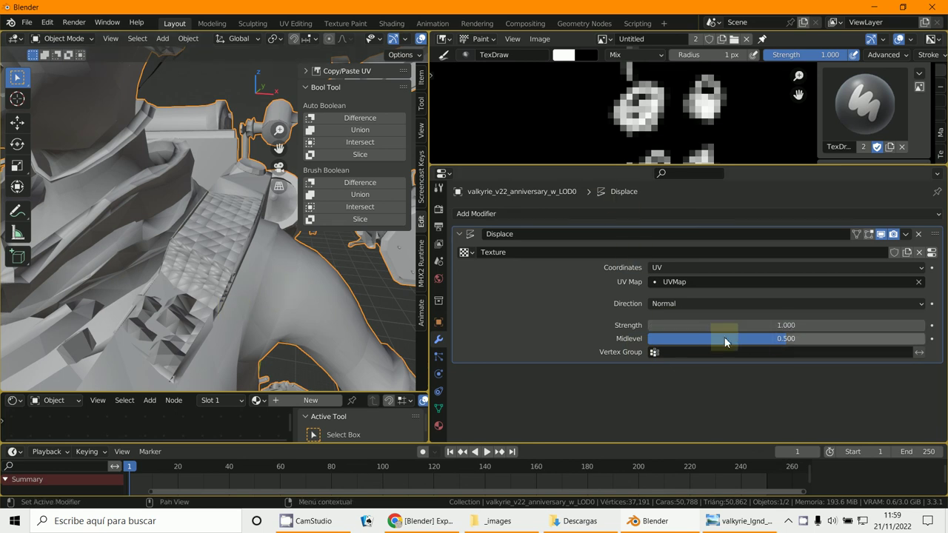
Step: Set the Displace modifier's strength to 0.700 and inspect the raised detail on the shoulder strap
{"action": "mouse_move", "coordinate": [768, 325]}
{"action": "left_mouse_down"}
{"action": "mouse_move", "coordinate": [741, 325]}
{"action": "mouse_move", "coordinate": [778, 325]}
{"action": "left_mouse_up"}
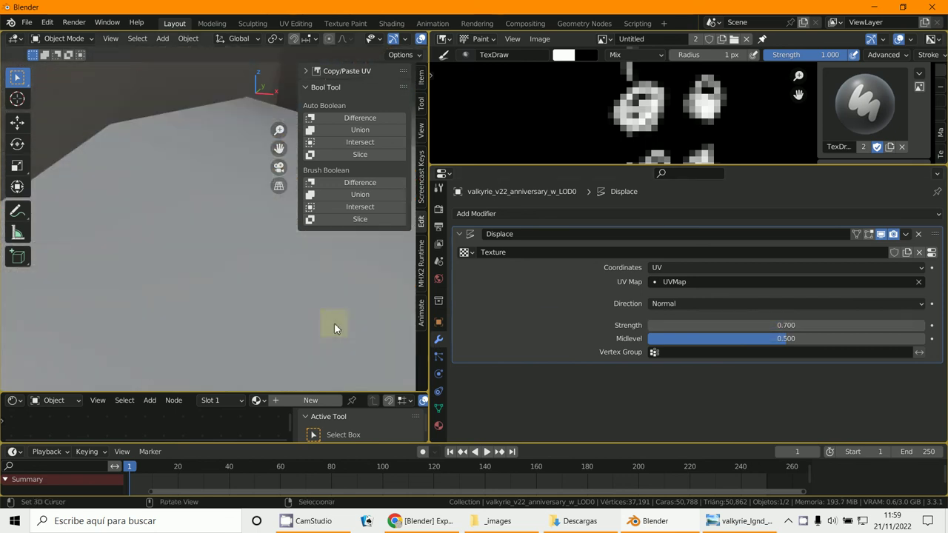
{"action": "middle_click_drag", "start_coordinate": [332, 320], "coordinate": [279, 323]}
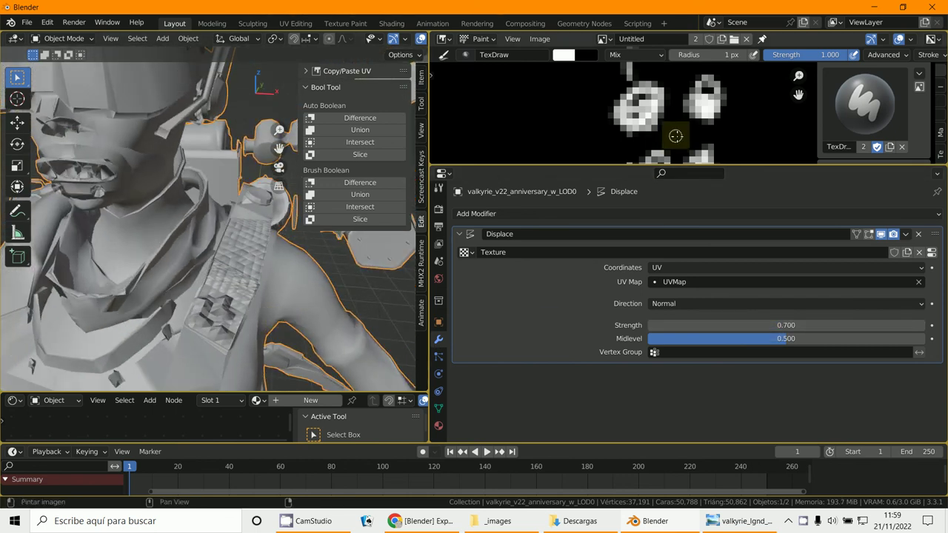
{"action": "scroll", "coordinate": [251, 312], "scroll_direction": "up", "scroll_amount": 2}
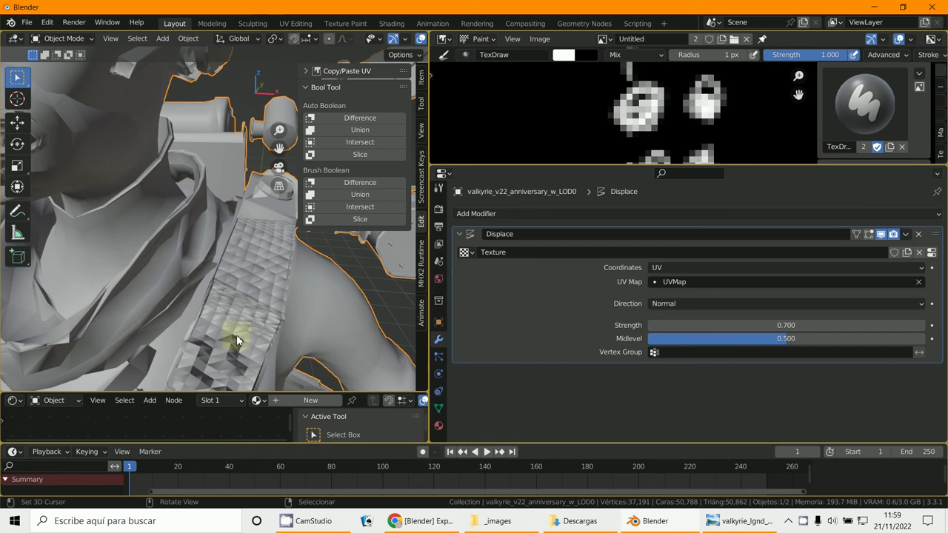
{"action": "scroll", "coordinate": [237, 340], "scroll_direction": "down", "scroll_amount": 3}
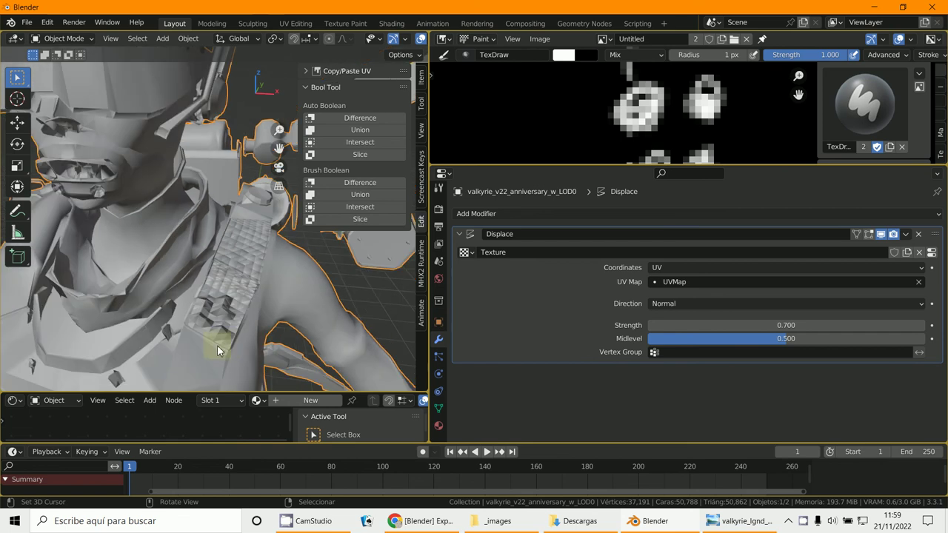
Step: Open the STL export dialog for the displaced model
{"action": "left_click", "coordinate": [26, 23]}
{"action": "mouse_move", "coordinate": [59, 204]}
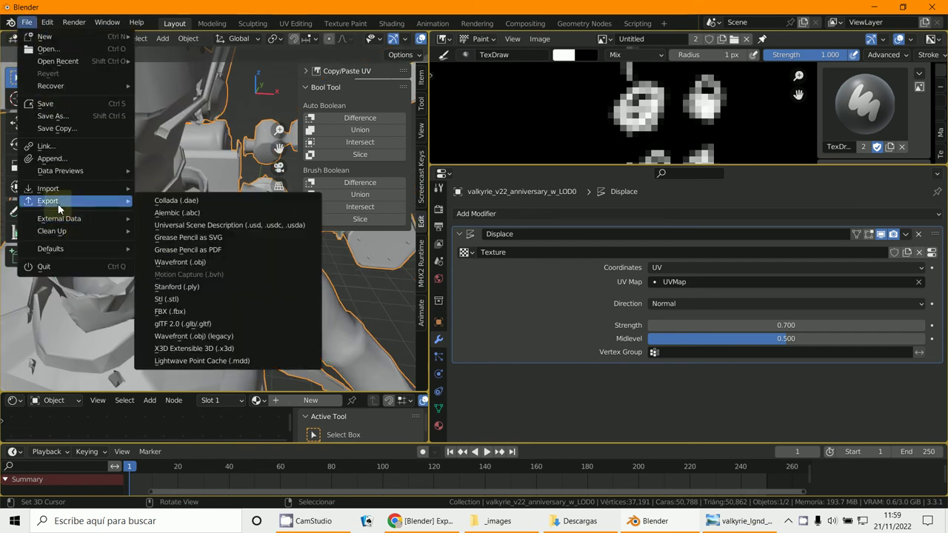
{"action": "left_click", "coordinate": [195, 301]}
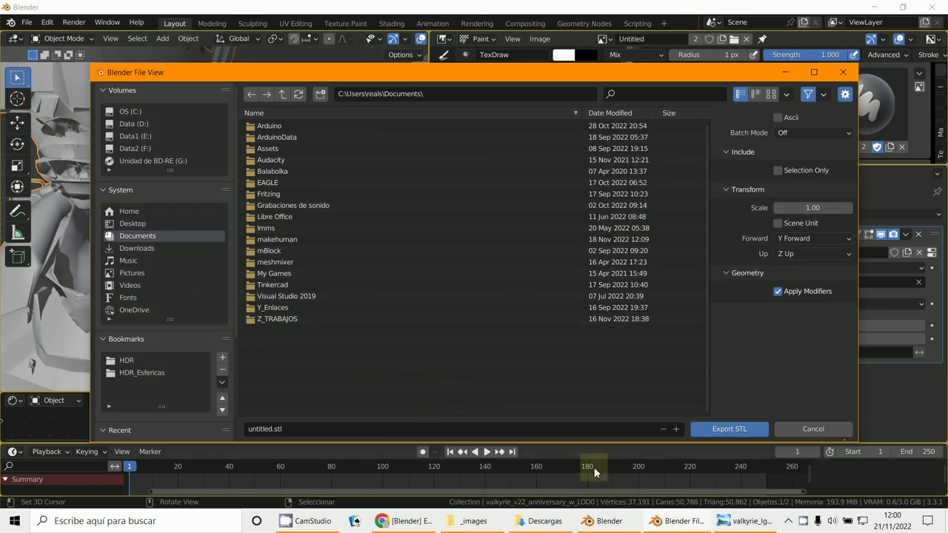
{"action": "left_click", "coordinate": [300, 524]}
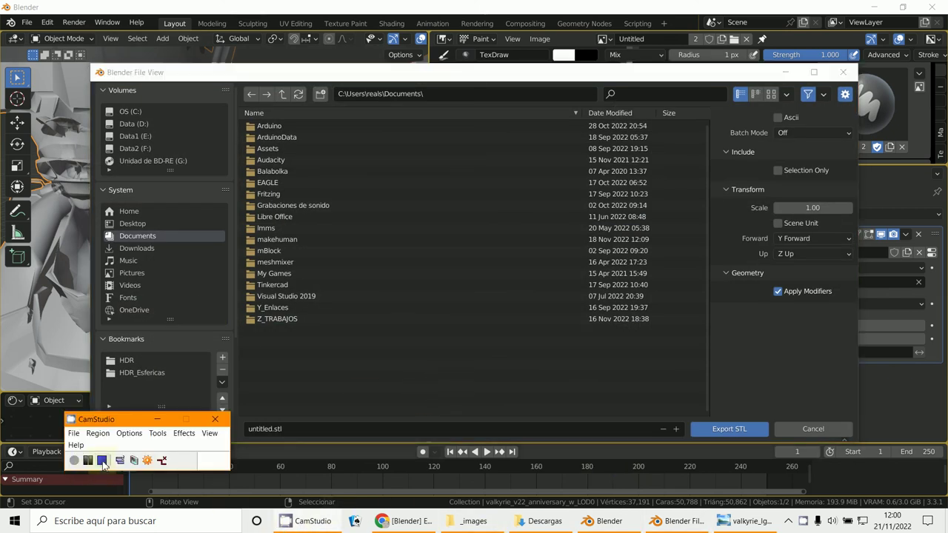